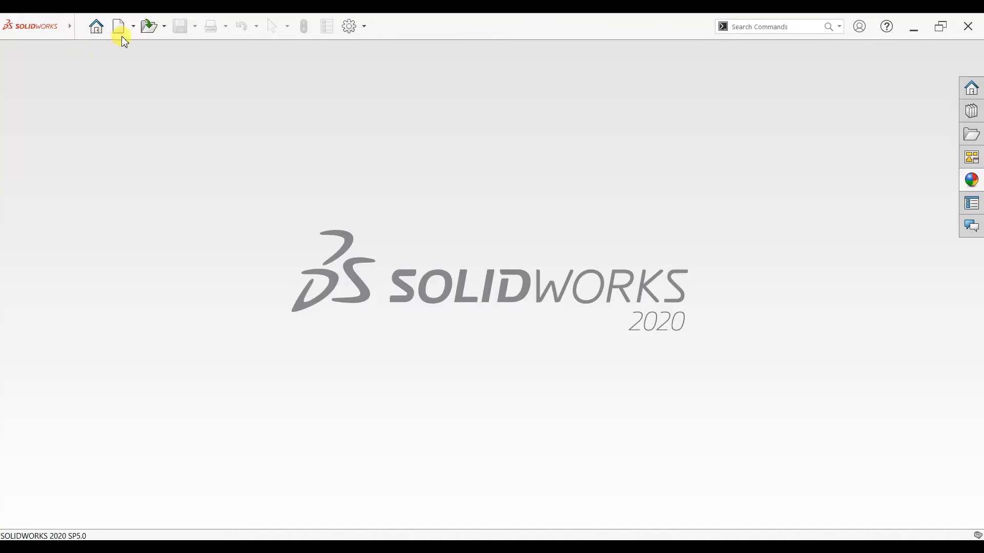
Step: Create a new part document and set the viewport scene to Plain White
{"action": "left_click", "coordinate": [134, 26]}
{"action": "left_click", "coordinate": [135, 44]}
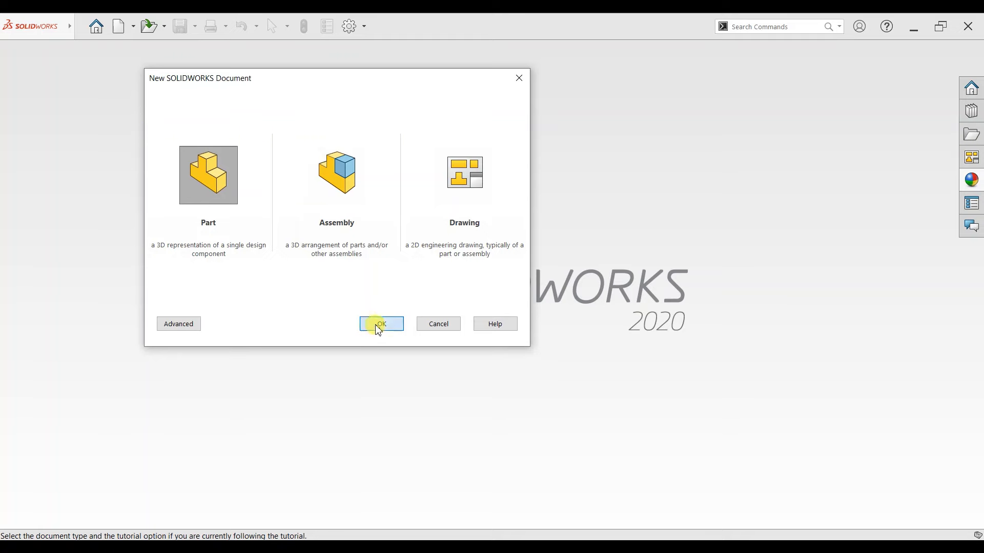
{"action": "left_click", "coordinate": [379, 327]}
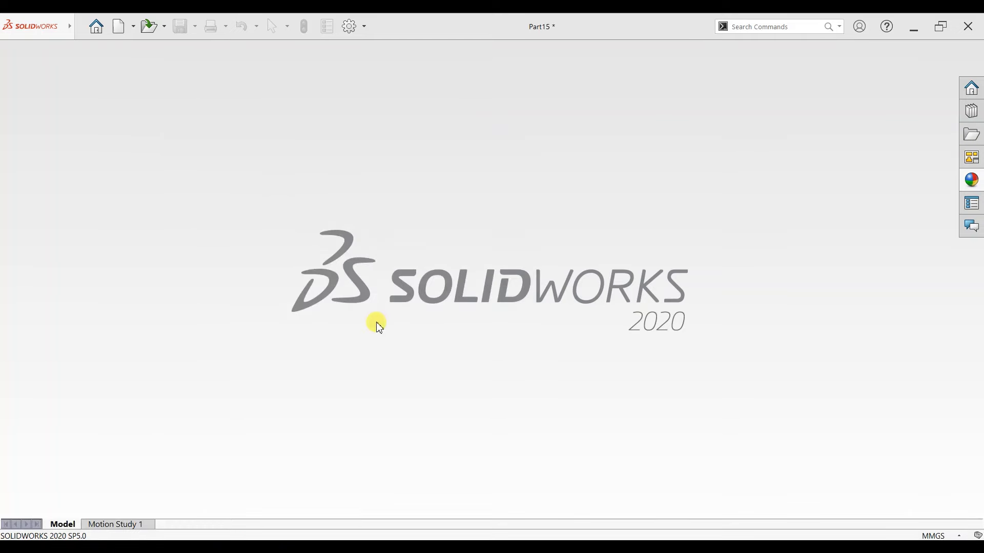
{"action": "left_click", "coordinate": [645, 111]}
{"action": "left_click", "coordinate": [643, 142]}
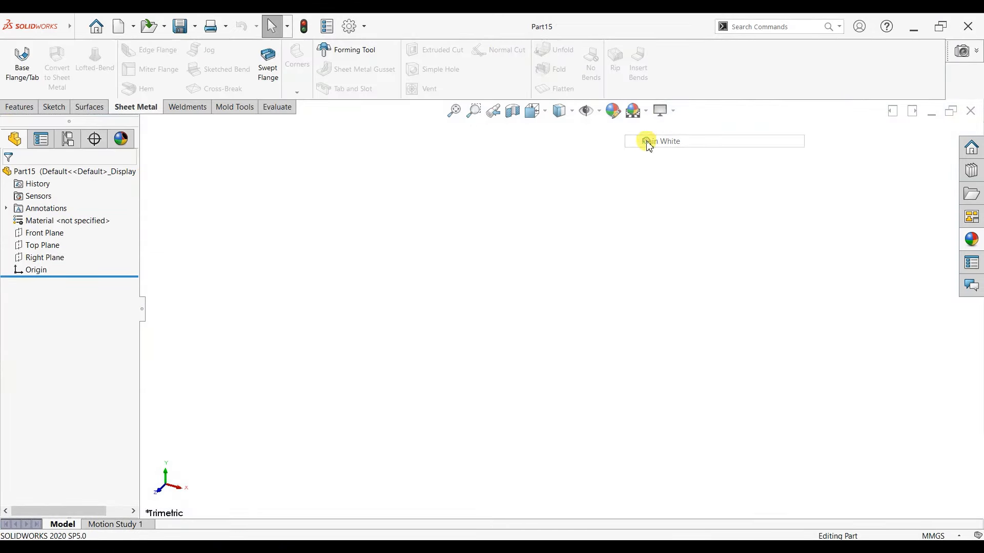
Step: On the Front Plane, sketch a six-sided polygon centred on the origin with an inscribed circle about 69.4 mm in diameter
{"action": "left_click", "coordinate": [55, 106]}
{"action": "left_click", "coordinate": [23, 80]}
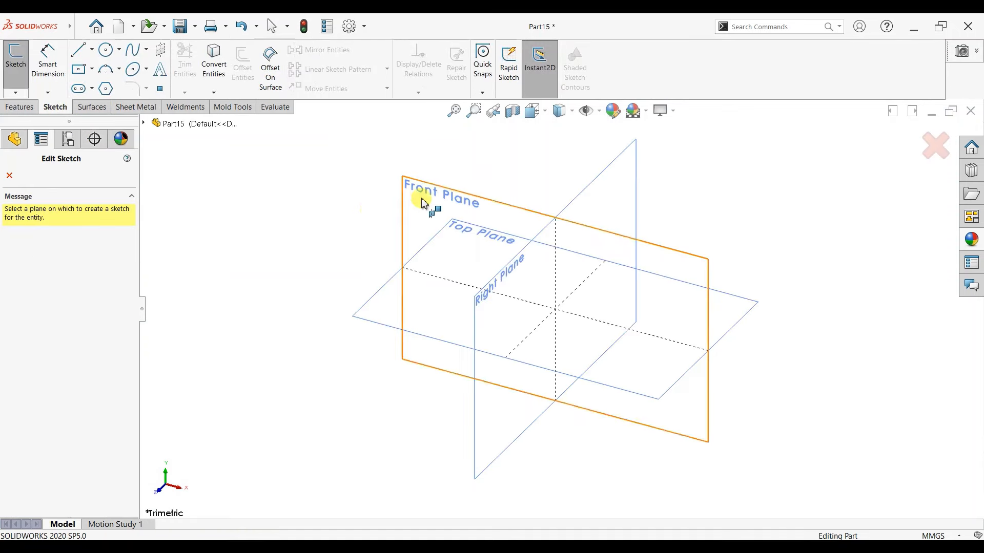
{"action": "left_click", "coordinate": [415, 199]}
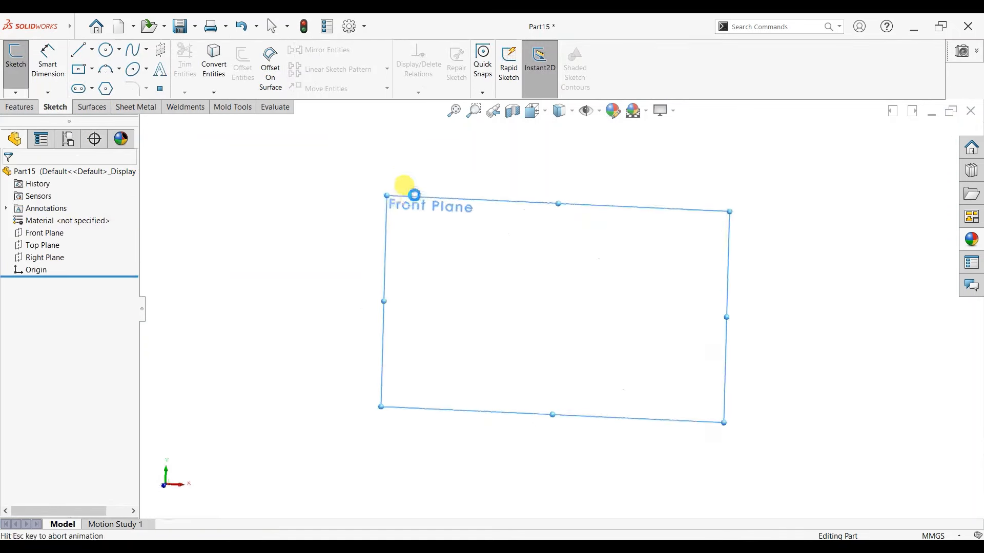
{"action": "left_click", "coordinate": [106, 88]}
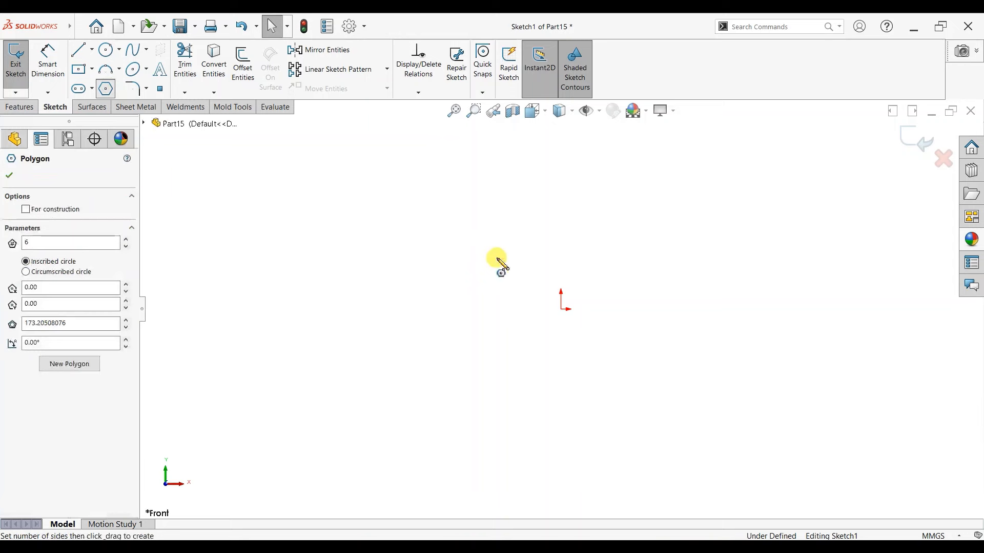
{"action": "left_click", "coordinate": [564, 308]}
{"action": "left_click", "coordinate": [552, 382]}
{"action": "right_click", "coordinate": [638, 241]}
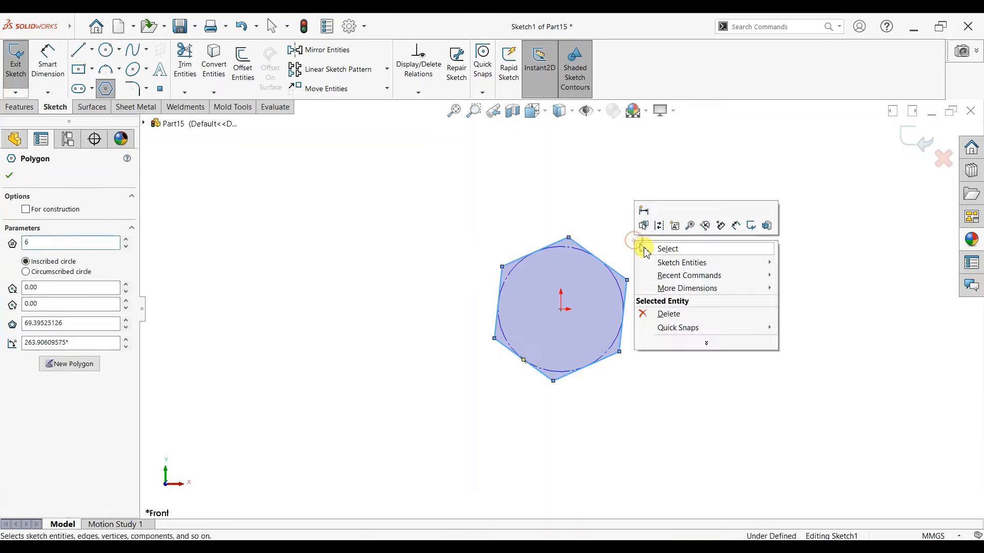
{"action": "left_click", "coordinate": [648, 248]}
Step: Add a Vertical relation between the hexagon's uppermost vertex and the origin
{"action": "left_click", "coordinate": [568, 238]}
{"action": "left_click", "coordinate": [561, 309], "text": "ctrl"}
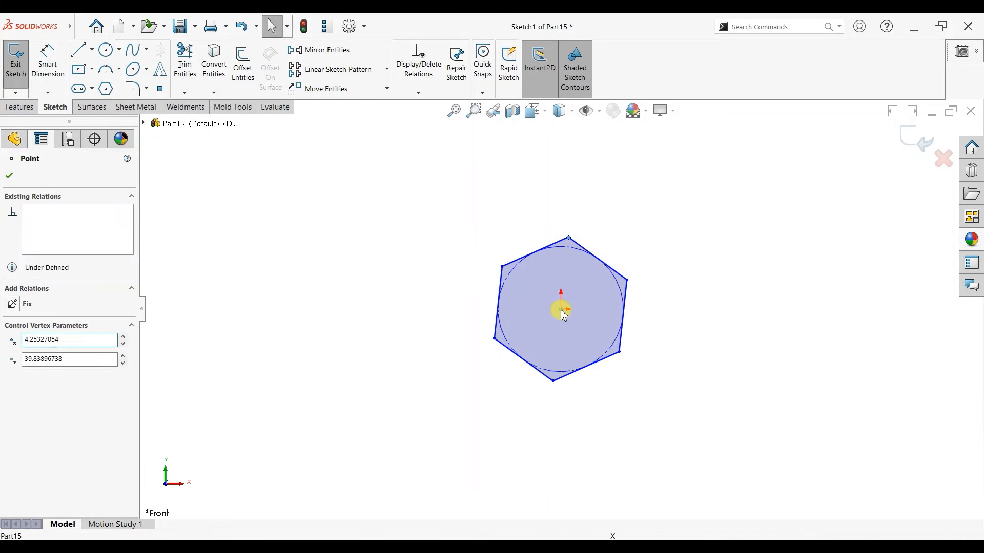
{"action": "left_click", "coordinate": [606, 265]}
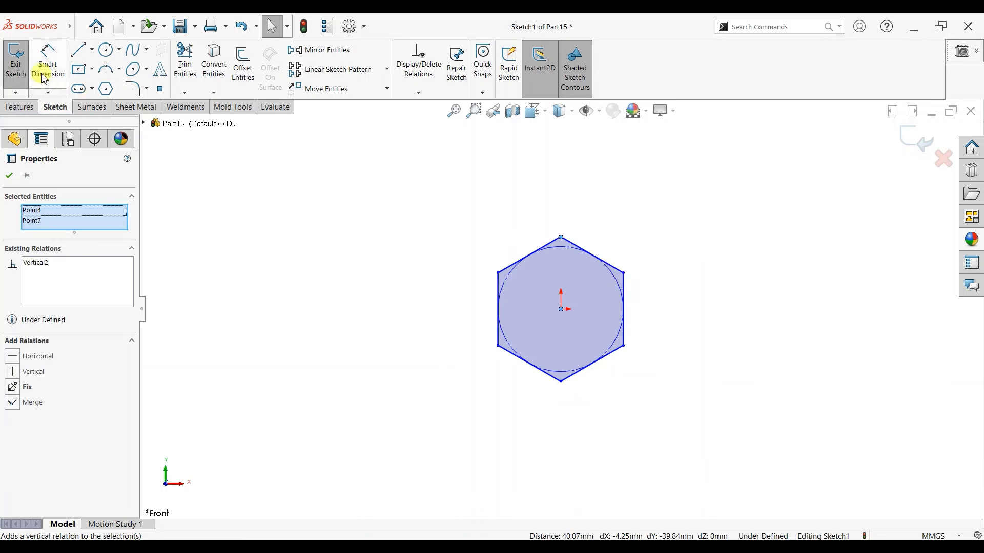
Step: Dimension the vertical distance from the hexagon's lowest vertex to the origin as 18.60/2 (9.30 mm)
{"action": "left_click", "coordinate": [48, 62]}
{"action": "left_click", "coordinate": [561, 382]}
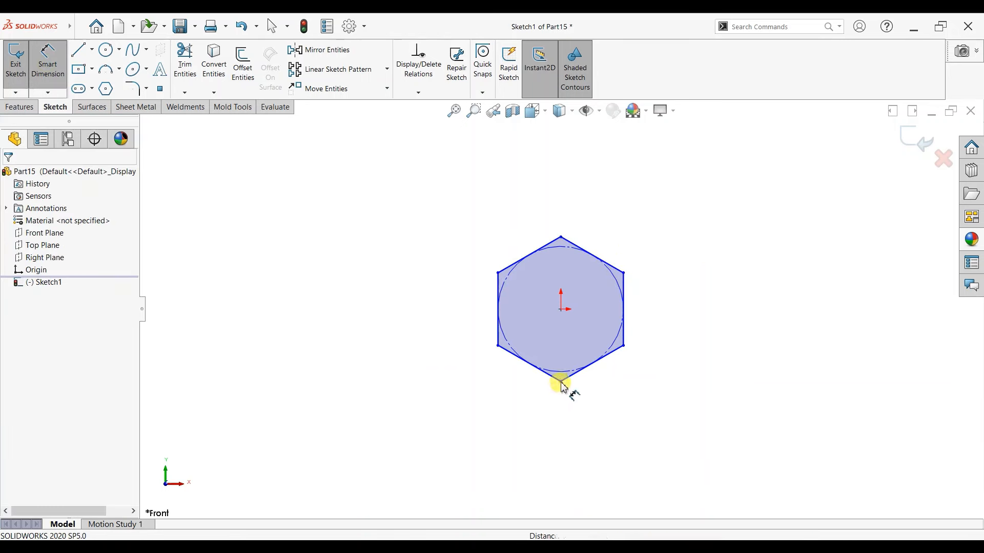
{"action": "left_click", "coordinate": [561, 309]}
{"action": "left_click", "coordinate": [415, 345]}
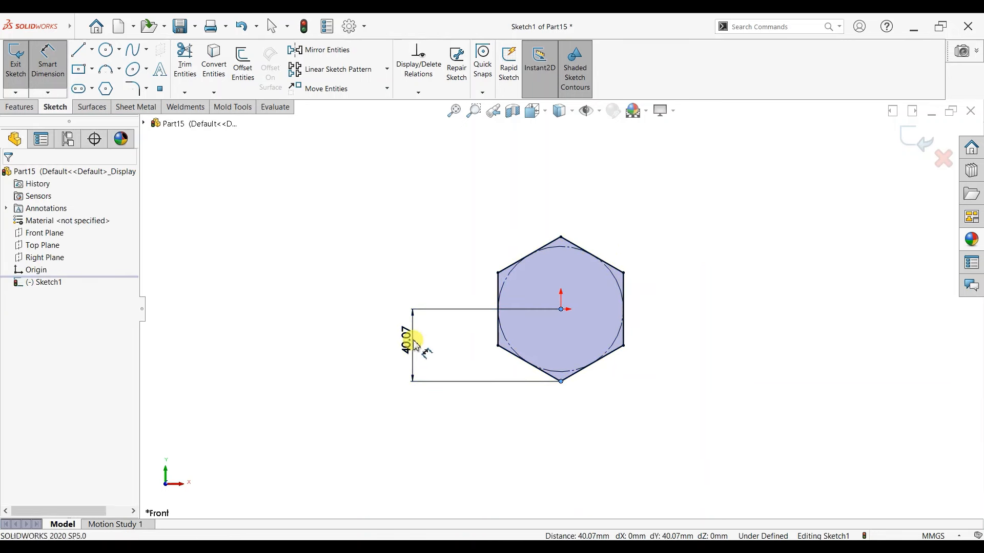
{"action": "type", "text": "18.60/2"}
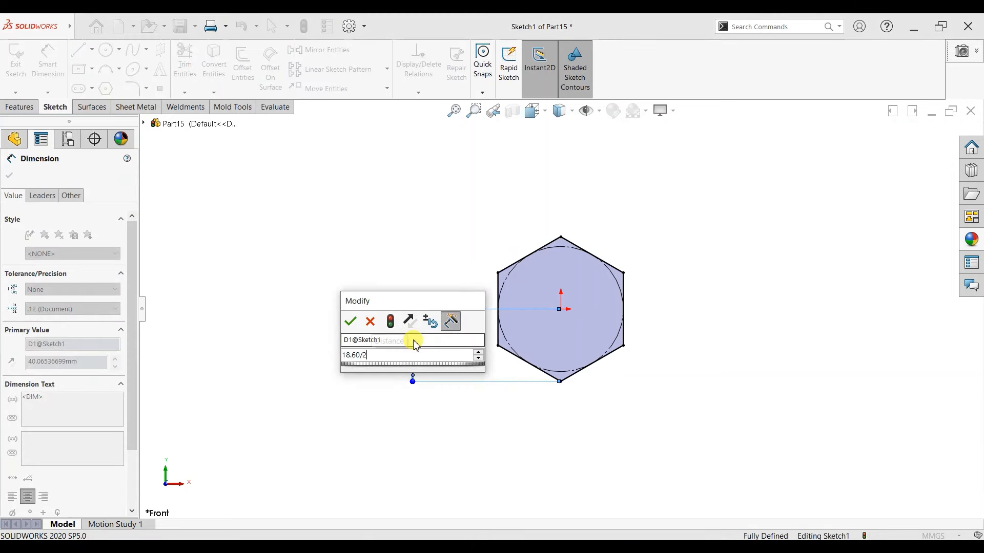
{"action": "key", "text": "Return"}
{"action": "left_click", "coordinate": [10, 176]}
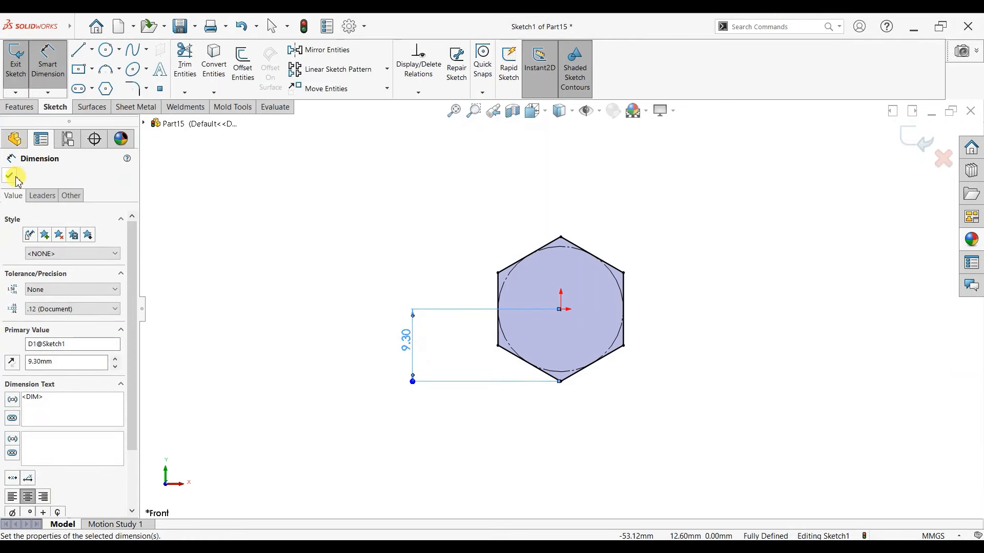
Step: Extrude the hexagon sketch as a Blind boss with a depth of 7 mm
{"action": "left_click", "coordinate": [20, 106]}
{"action": "left_click", "coordinate": [21, 62]}
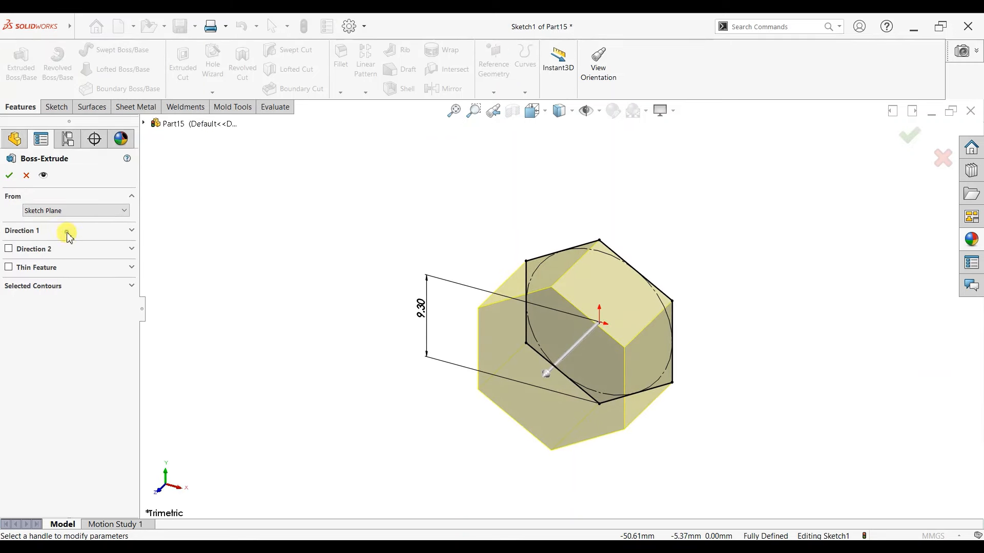
{"action": "left_click", "coordinate": [69, 235]}
{"action": "double_click", "coordinate": [61, 292]}
{"action": "type", "text": "7"}
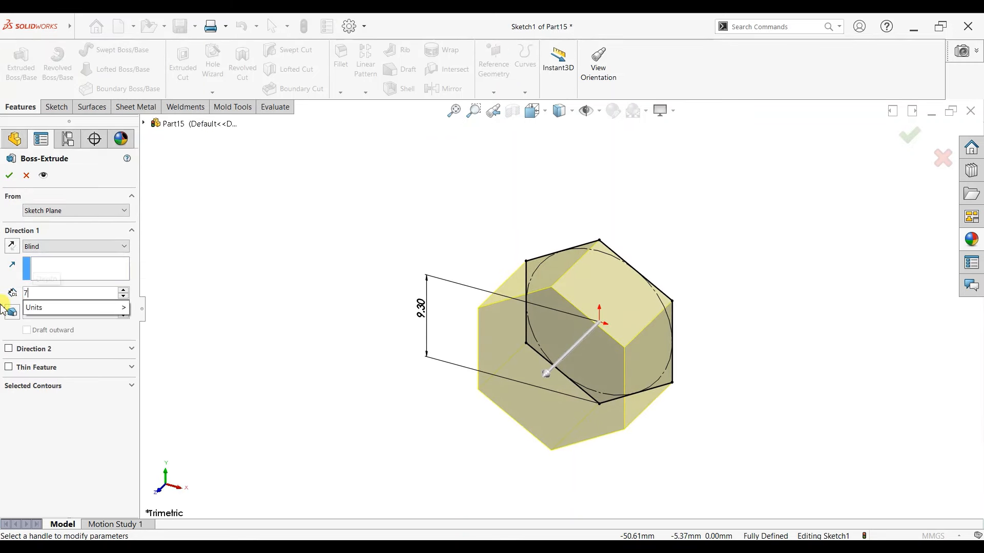
{"action": "key", "text": "Return"}
{"action": "key", "text": "Return"}
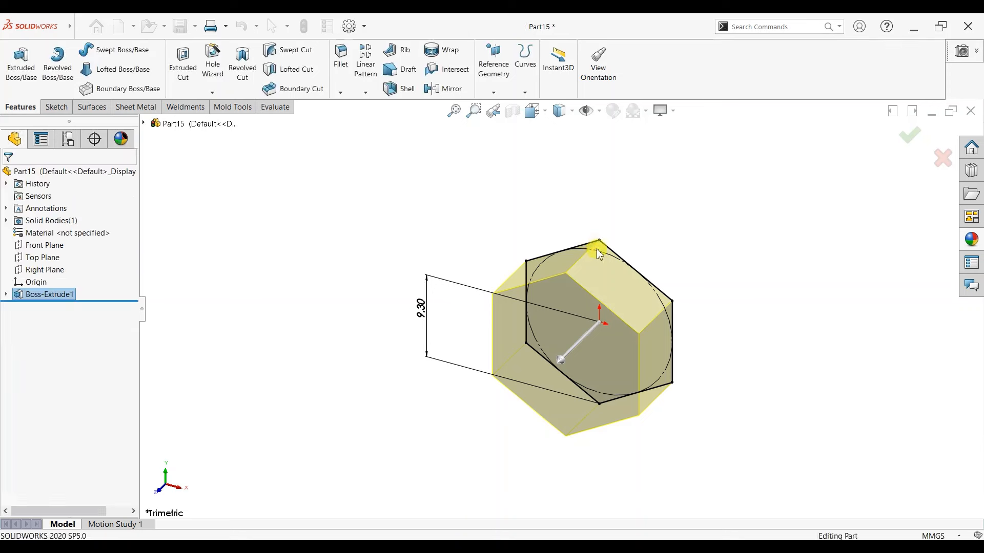
{"action": "scroll", "coordinate": [622, 415], "scroll_direction": "down", "scroll_amount": 2}
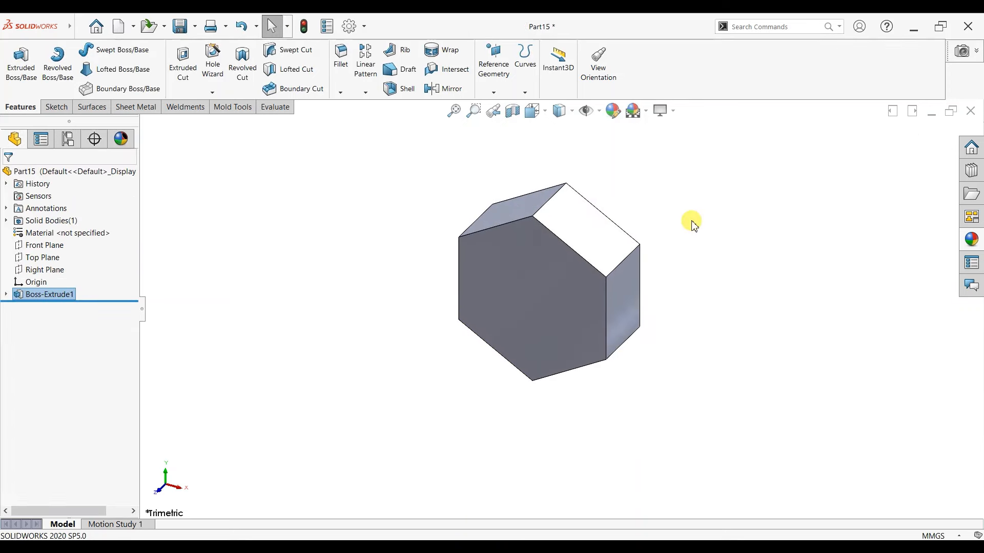
Step: Sketch a circle of about 8.05 mm radius on the hexagon's front face, centred on the origin and reaching the flat sides
{"action": "left_click", "coordinate": [586, 316]}
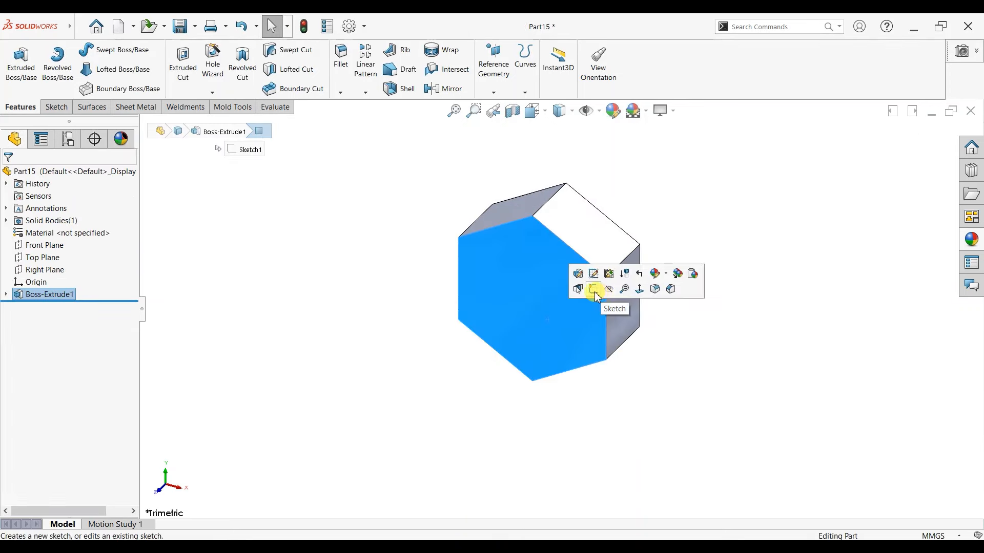
{"action": "left_click", "coordinate": [595, 299]}
{"action": "key", "text": "ctrl+8"}
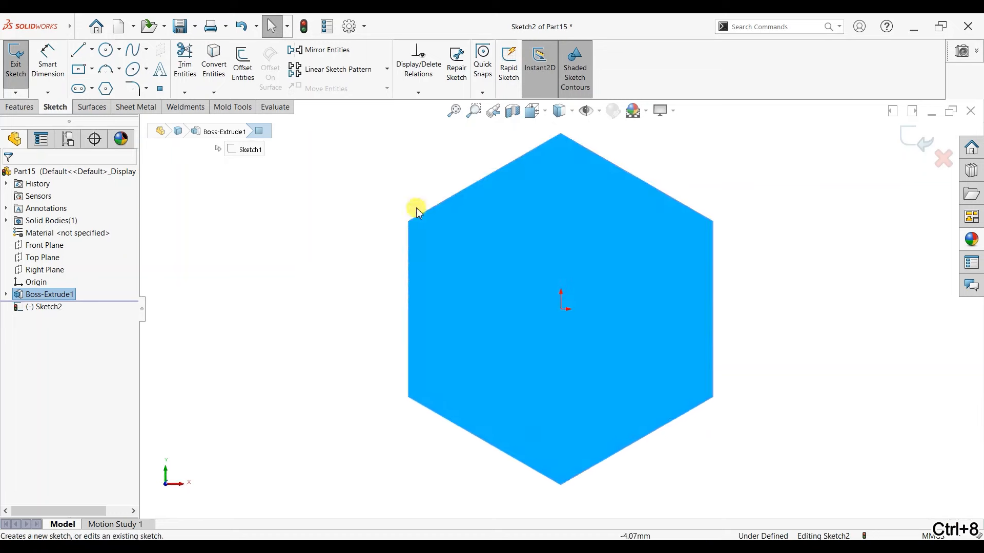
{"action": "left_click", "coordinate": [106, 50]}
{"action": "left_click", "coordinate": [563, 310]}
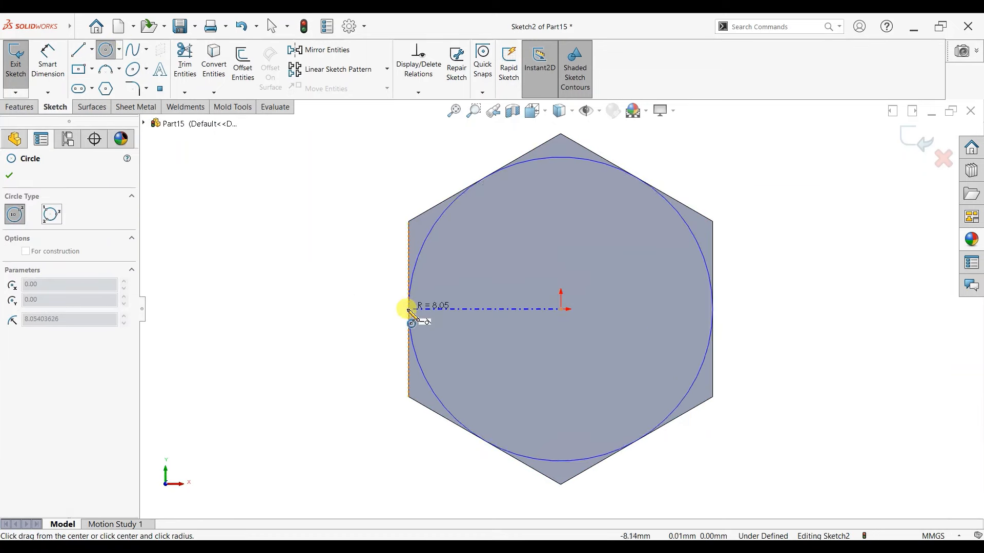
{"action": "left_click", "coordinate": [408, 294]}
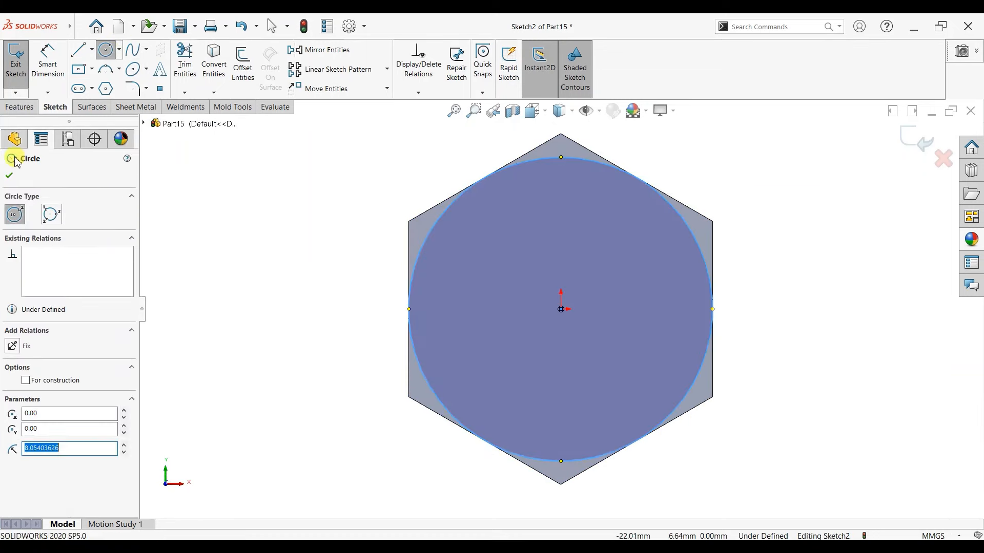
{"action": "left_click", "coordinate": [16, 140]}
Step: Cut-extrude the circle 7 mm deep with the side to cut flipped and a 45° draft to chamfer the hexagon's corners
{"action": "left_click", "coordinate": [20, 107]}
{"action": "left_click", "coordinate": [183, 74]}
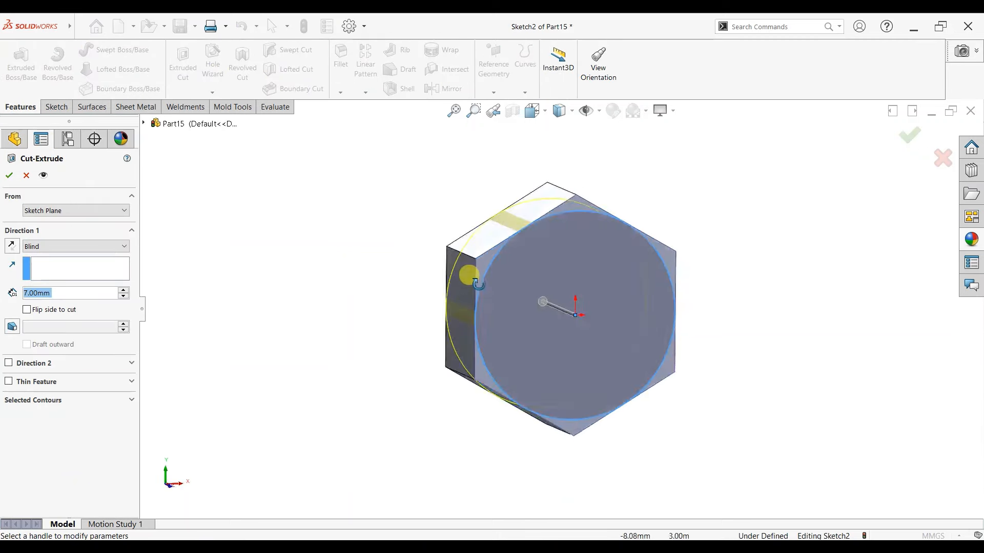
{"action": "left_click", "coordinate": [27, 310]}
{"action": "left_click", "coordinate": [13, 327]}
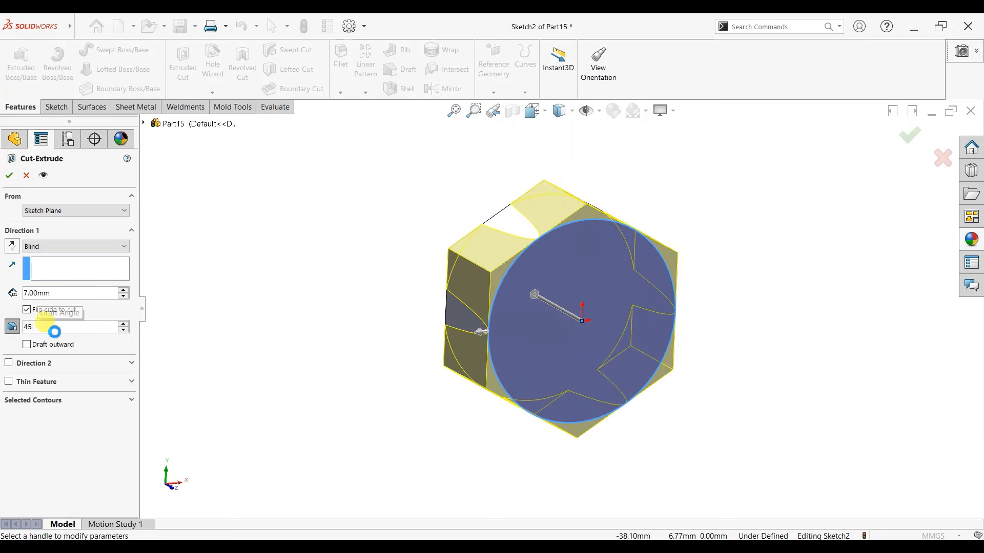
{"action": "type", "text": "45"}
{"action": "key", "text": "Return"}
{"action": "scroll", "coordinate": [560, 302], "scroll_direction": "down", "scroll_amount": 1}
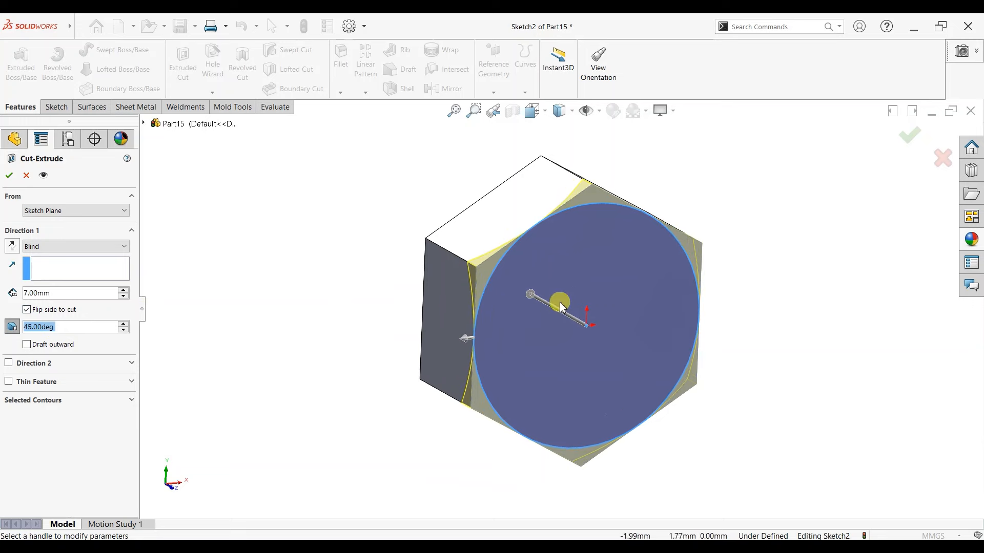
{"action": "key", "text": "Return"}
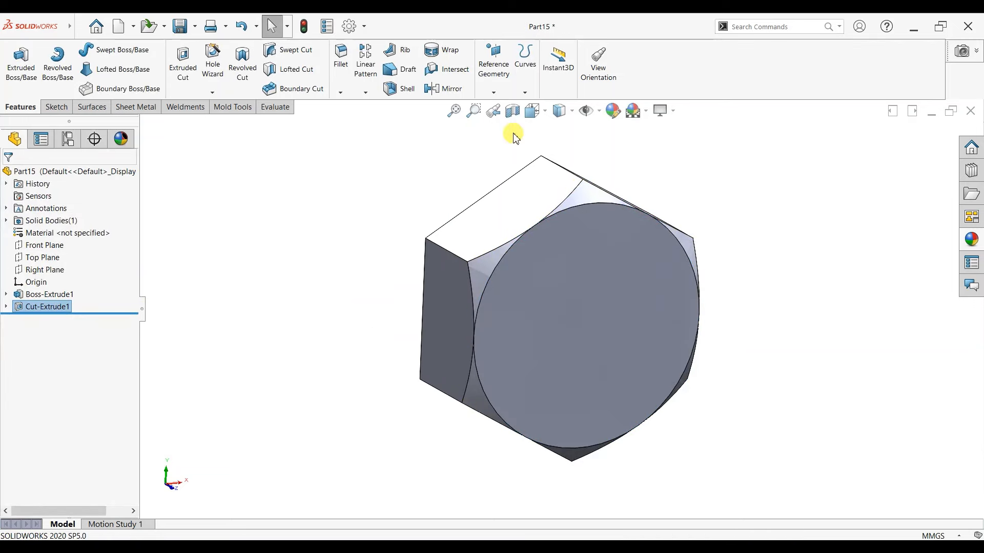
Step: Edit the hexagonal base extrusion and change its end condition to Mid Plane
{"action": "left_click", "coordinate": [56, 294]}
{"action": "left_click", "coordinate": [77, 266]}
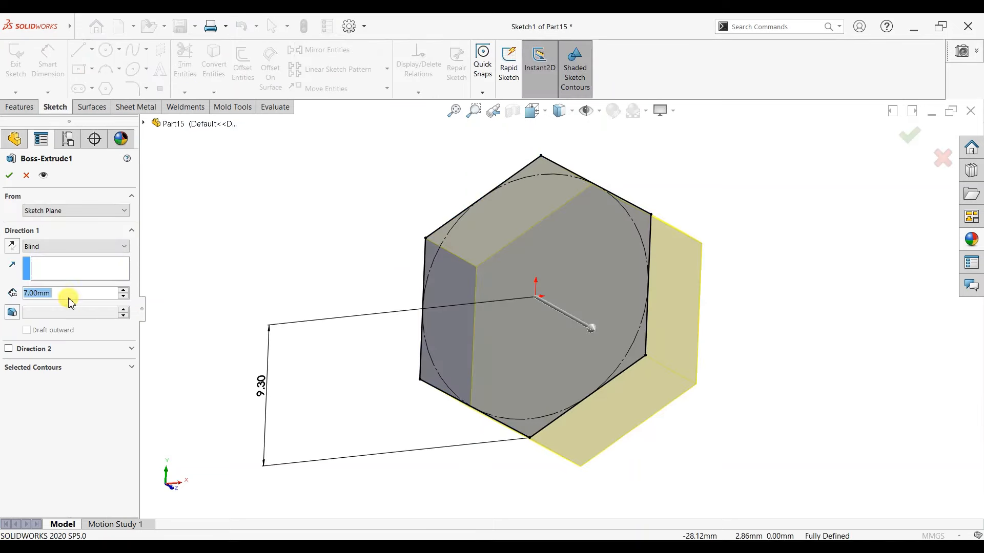
{"action": "left_click", "coordinate": [57, 247]}
{"action": "left_click", "coordinate": [45, 302]}
{"action": "left_click", "coordinate": [9, 175]}
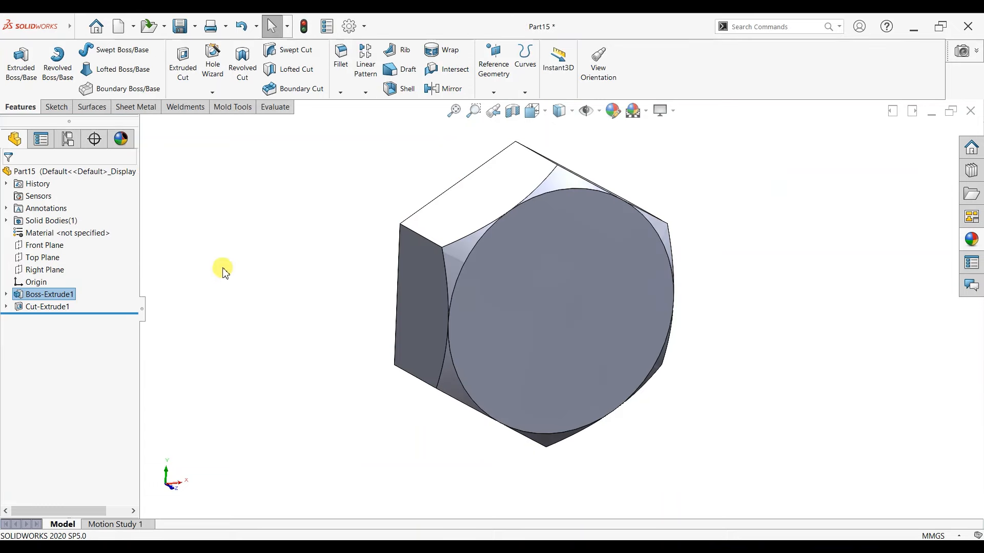
Step: Mirror the Cut-Extrude1 corner chamfer feature about the Front Plane
{"action": "left_click", "coordinate": [440, 89]}
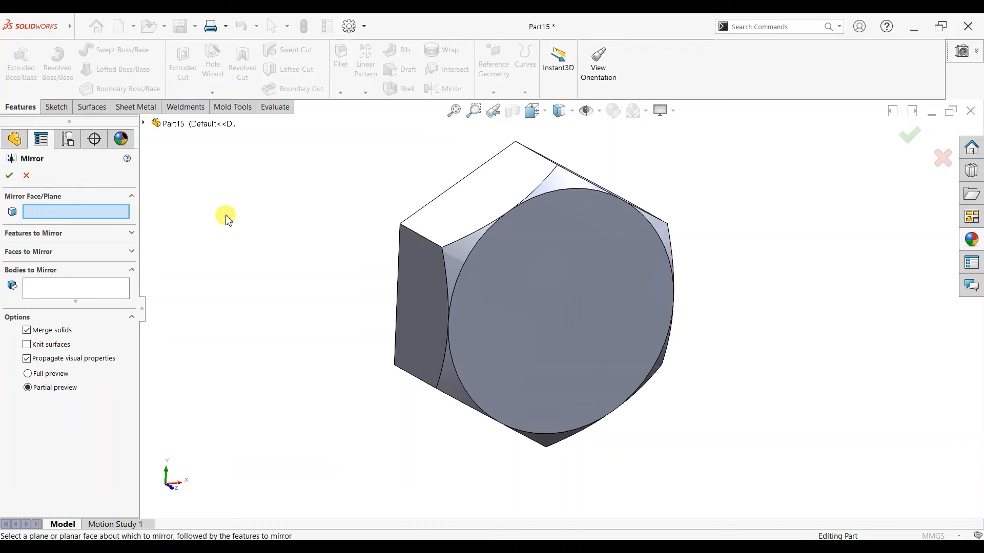
{"action": "left_click", "coordinate": [144, 124]}
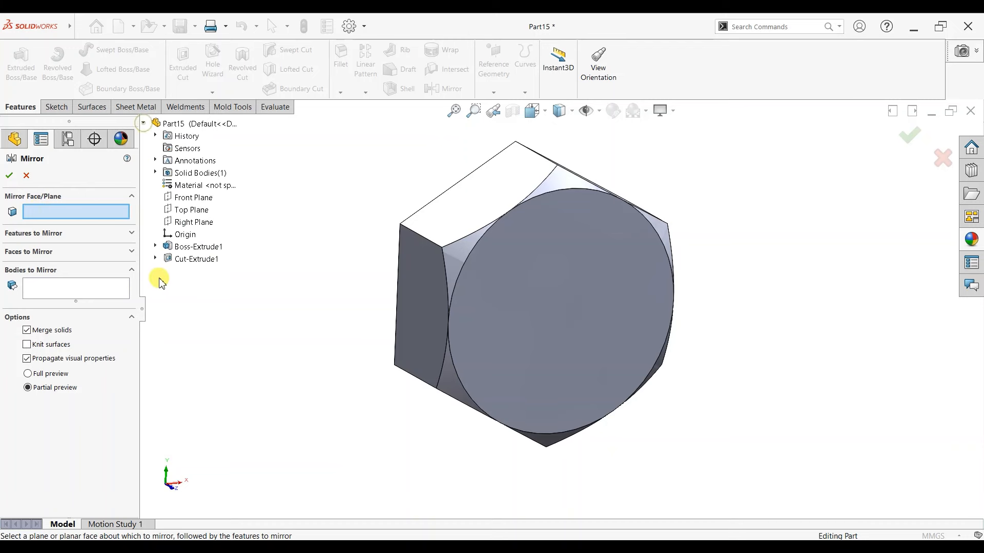
{"action": "left_click", "coordinate": [179, 199]}
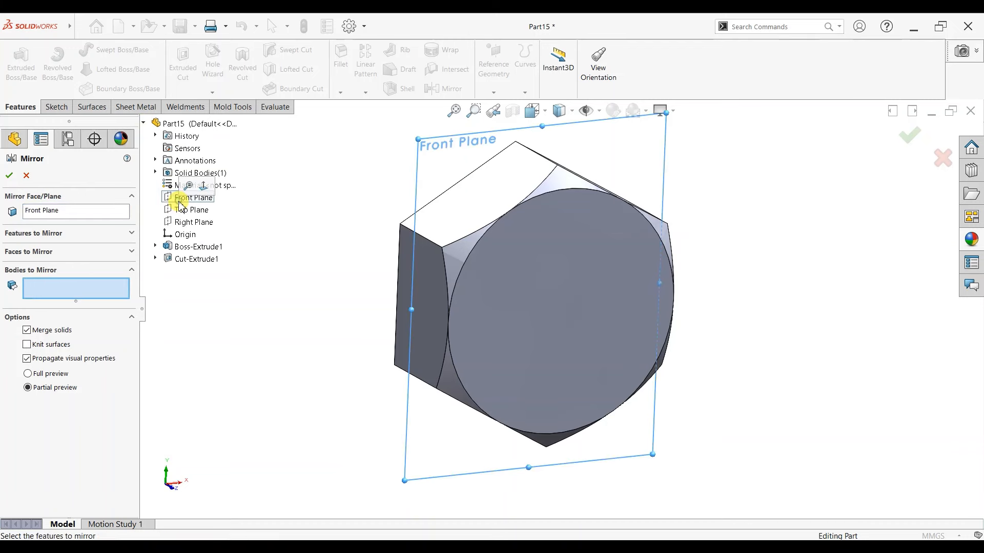
{"action": "left_click", "coordinate": [32, 233]}
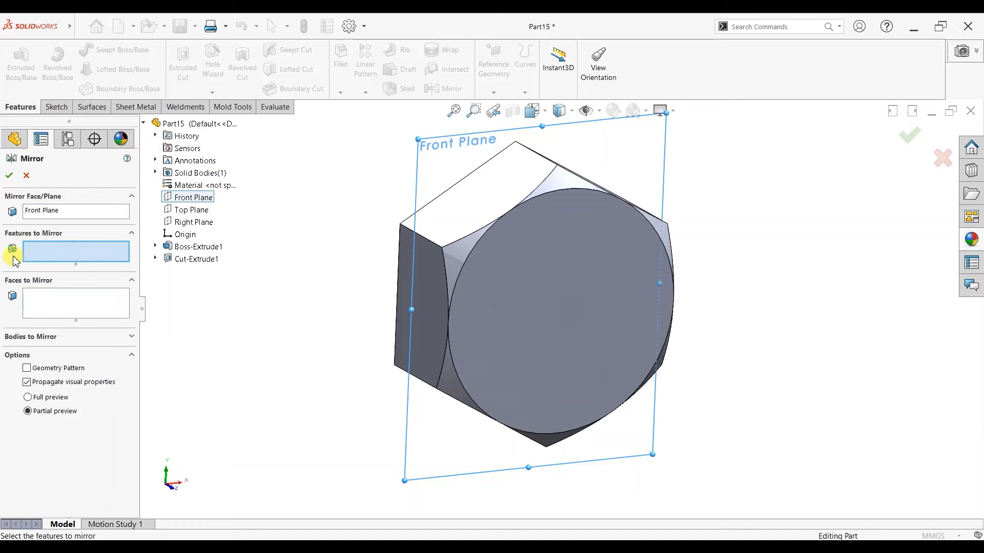
{"action": "left_click", "coordinate": [190, 258]}
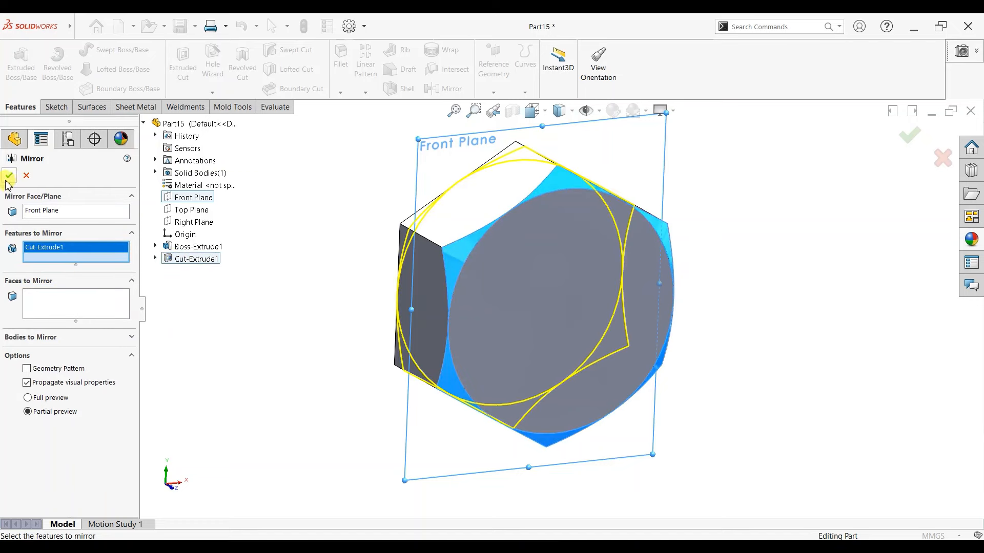
{"action": "key", "text": "Return"}
Step: Sketch a circle of about 3.57 mm radius centred on the origin on the nut's round front face
{"action": "middle_click_drag", "start_coordinate": [323, 213], "coordinate": [404, 315]}
{"action": "left_click", "coordinate": [559, 344]}
{"action": "left_click", "coordinate": [603, 318]}
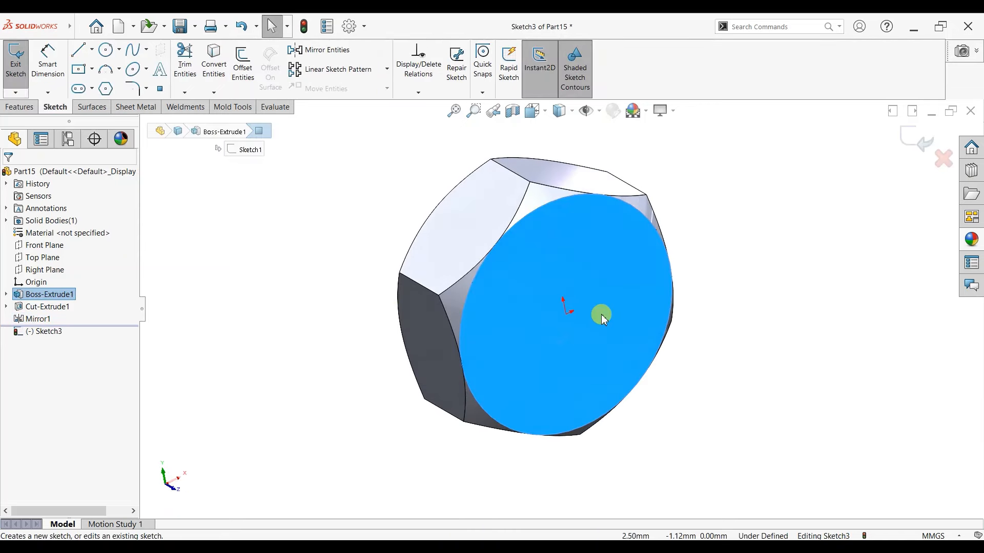
{"action": "key", "text": "ctrl+8"}
{"action": "left_click", "coordinate": [106, 49]}
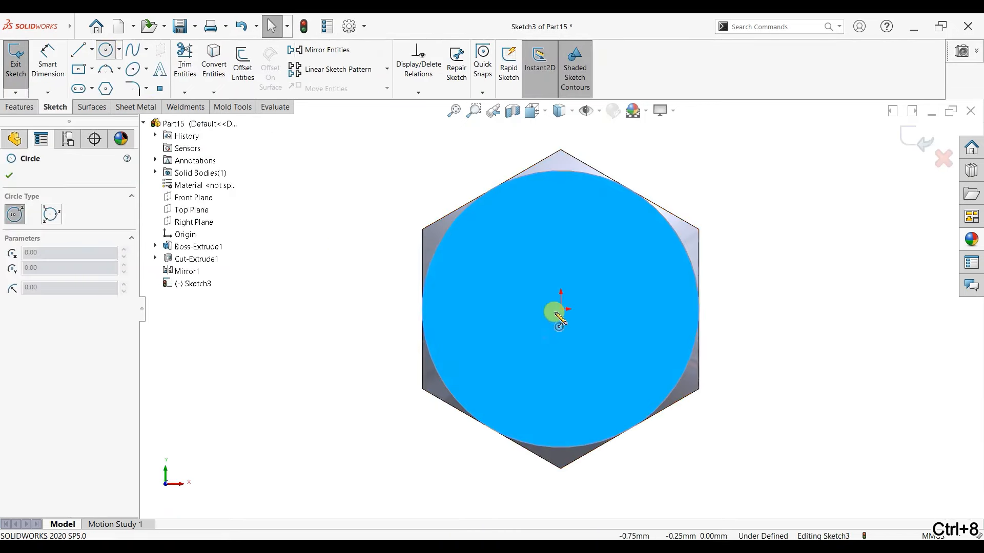
{"action": "left_click", "coordinate": [559, 314]}
{"action": "left_click", "coordinate": [535, 365]}
Step: Dimension the centred circle on the round front face to a diameter of 10 mm
{"action": "left_click", "coordinate": [46, 57]}
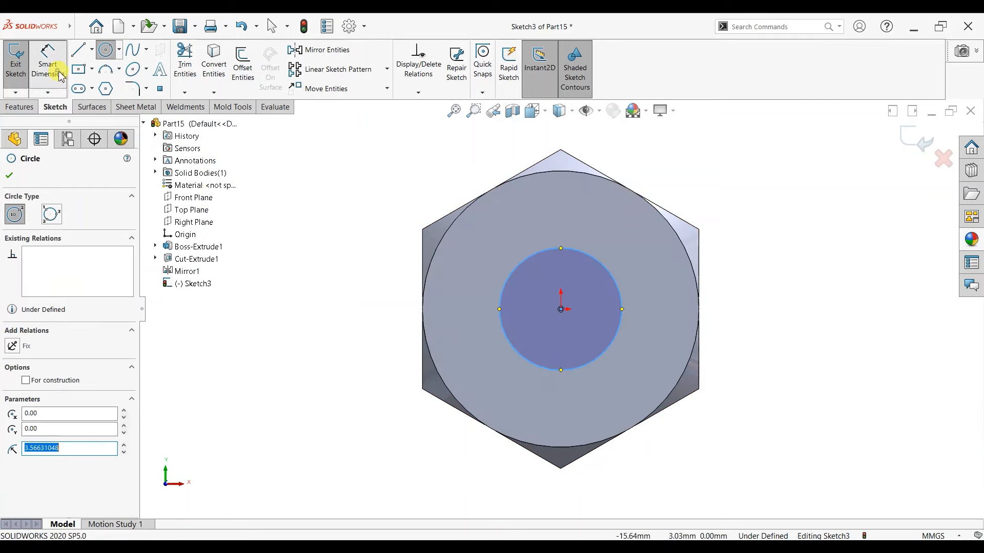
{"action": "left_click", "coordinate": [500, 323]}
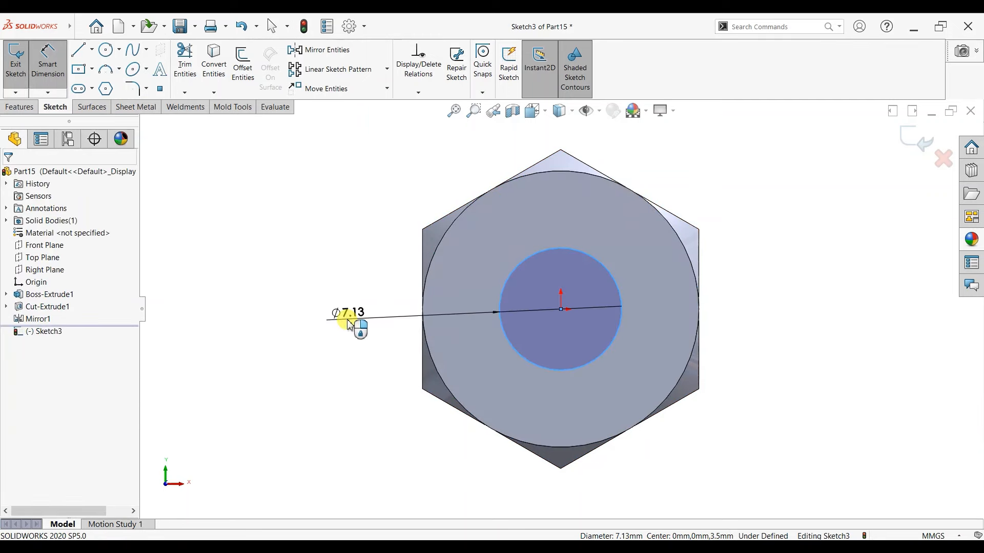
{"action": "left_click", "coordinate": [349, 324]}
{"action": "type", "text": "10"}
{"action": "key", "text": "Return"}
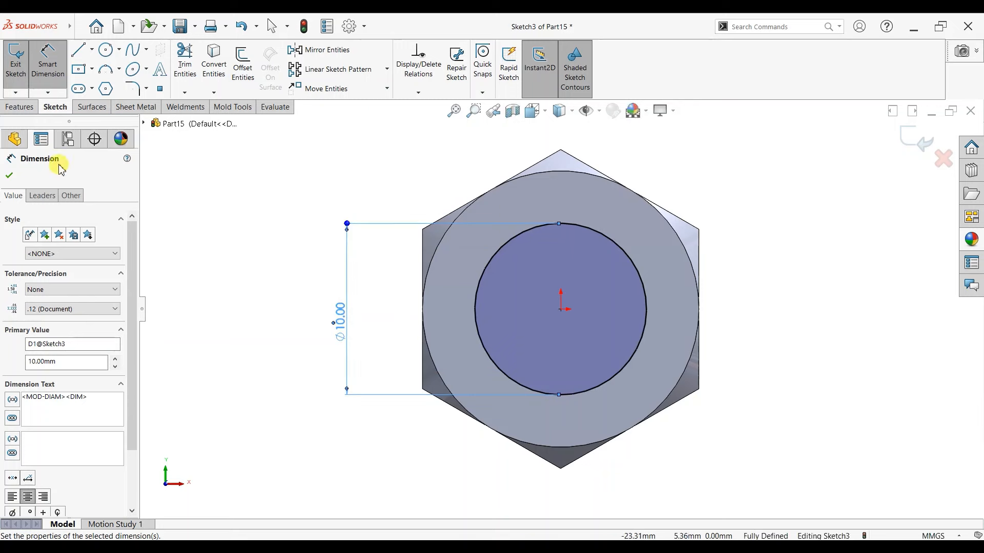
{"action": "left_click", "coordinate": [10, 175]}
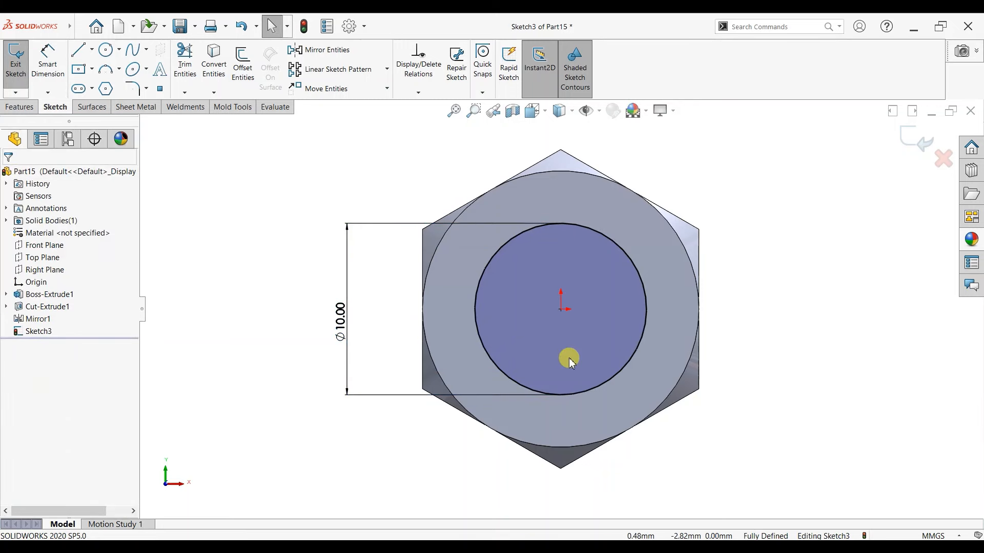
Step: Extrude the 10 mm circle outward as a blind boss 45 mm long, merged with the hexagonal head
{"action": "middle_click_drag", "start_coordinate": [566, 358], "coordinate": [597, 402]}
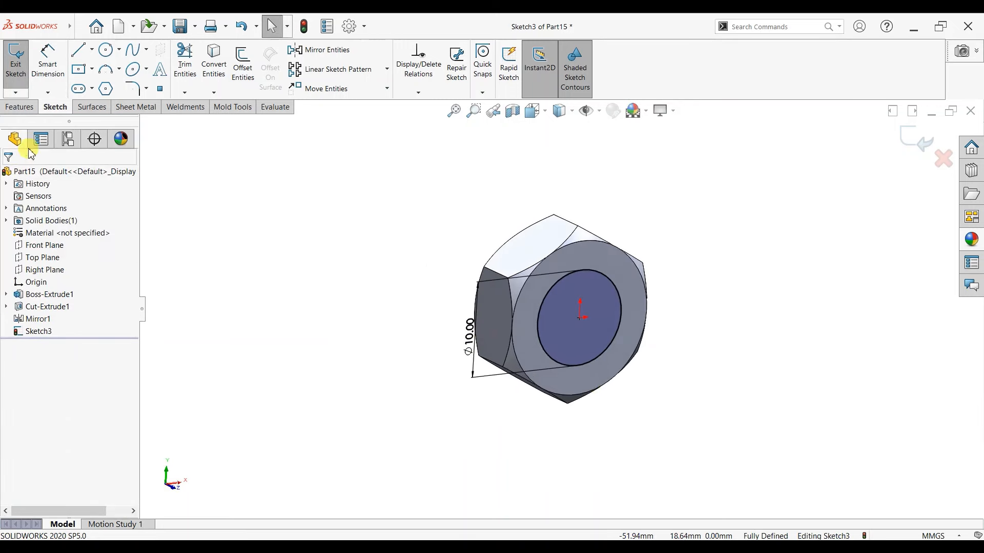
{"action": "left_click", "coordinate": [16, 107]}
{"action": "left_click", "coordinate": [19, 77]}
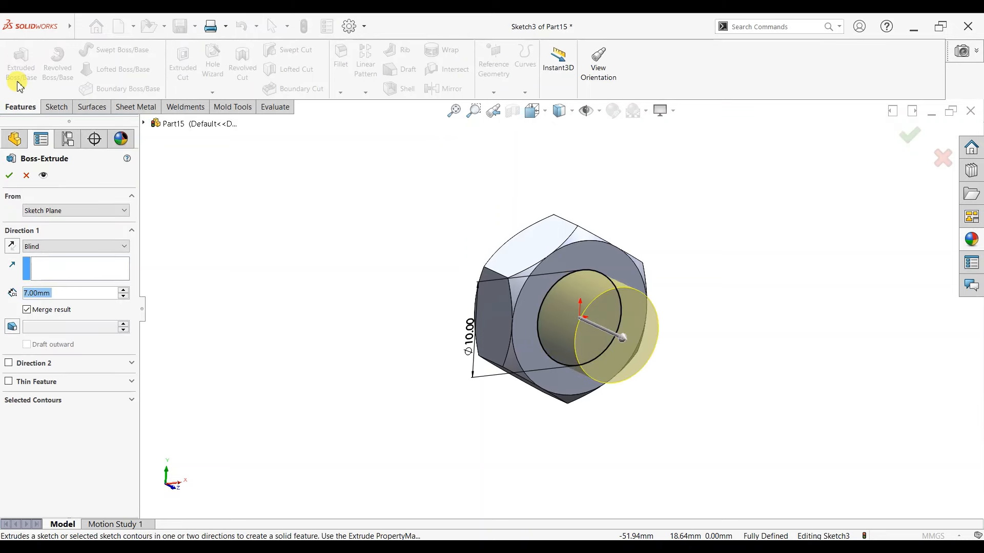
{"action": "type", "text": "45"}
{"action": "key", "text": "Return"}
{"action": "scroll", "coordinate": [588, 322], "scroll_direction": "up", "scroll_amount": 2}
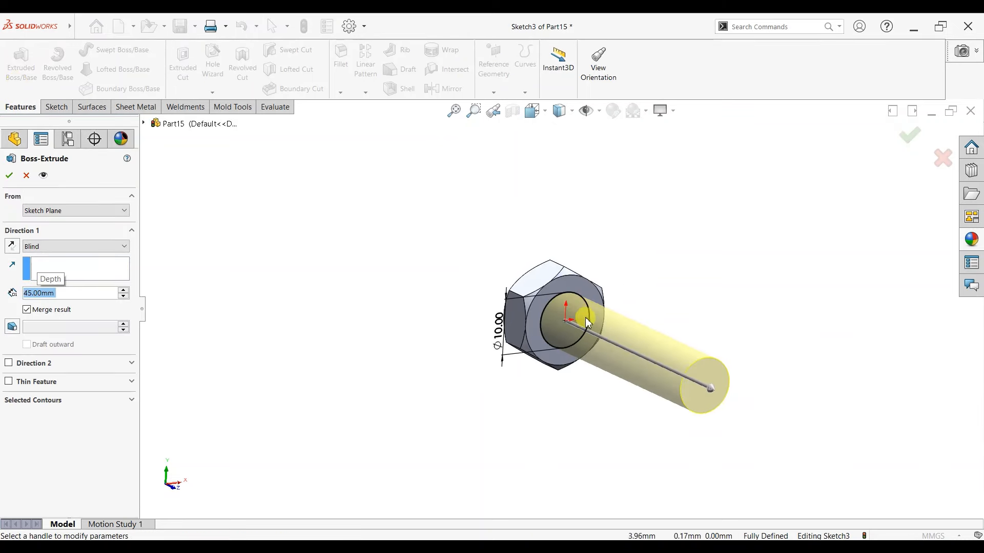
{"action": "mouse_move", "coordinate": [588, 321]}
{"action": "middle_mouse_down"}
{"action": "mouse_move", "coordinate": [615, 351]}
{"action": "mouse_move", "coordinate": [591, 337]}
{"action": "middle_mouse_up"}
{"action": "scroll", "coordinate": [729, 363], "scroll_direction": "down", "scroll_amount": 1}
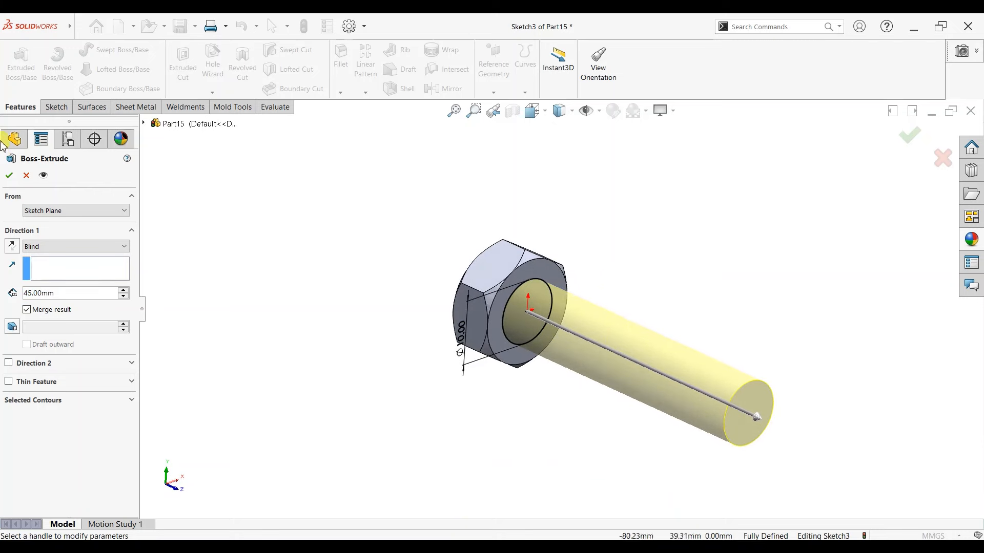
{"action": "left_click", "coordinate": [9, 175]}
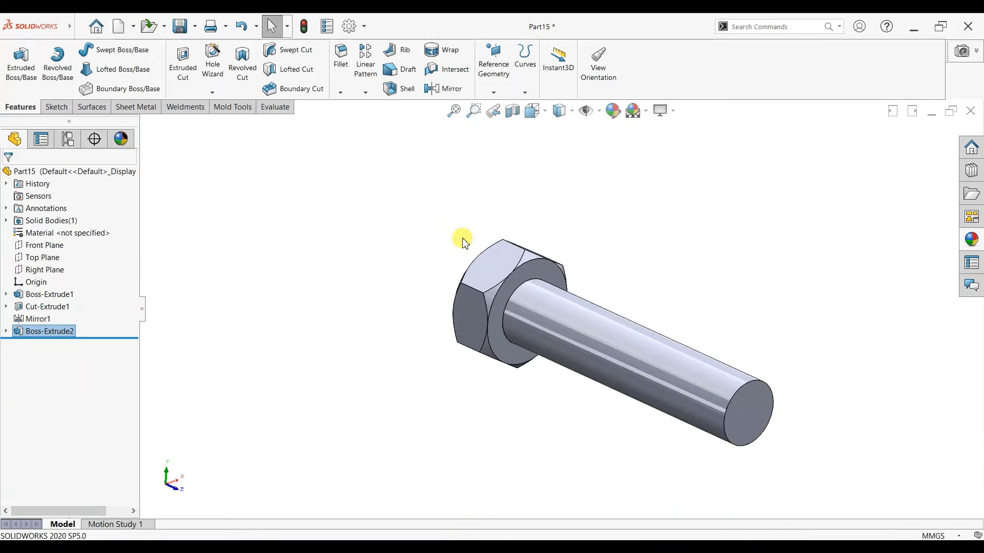
Step: Fillet the edge where the shank meets the hexagonal head with a 1 mm radius
{"action": "left_click", "coordinate": [347, 71]}
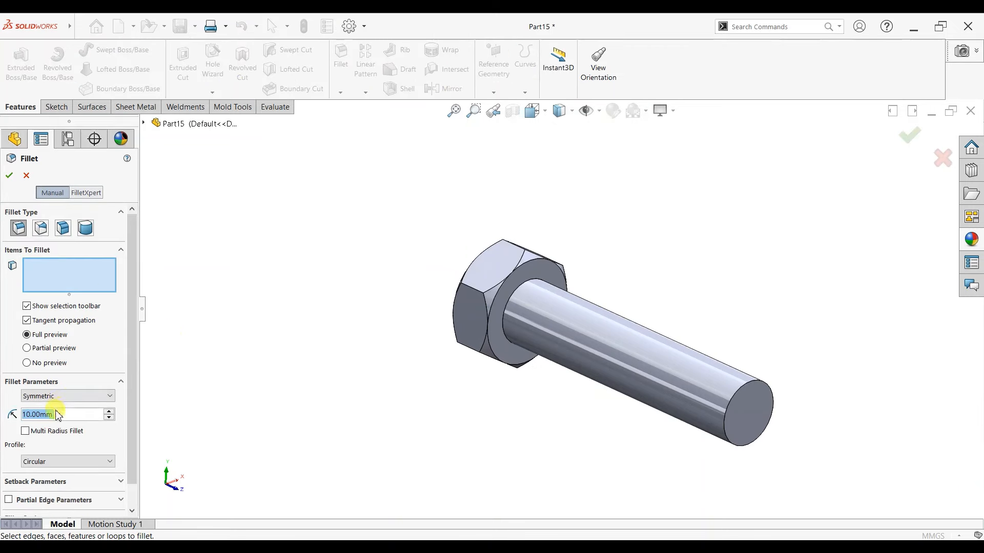
{"action": "type", "text": "1"}
{"action": "key", "text": "Return"}
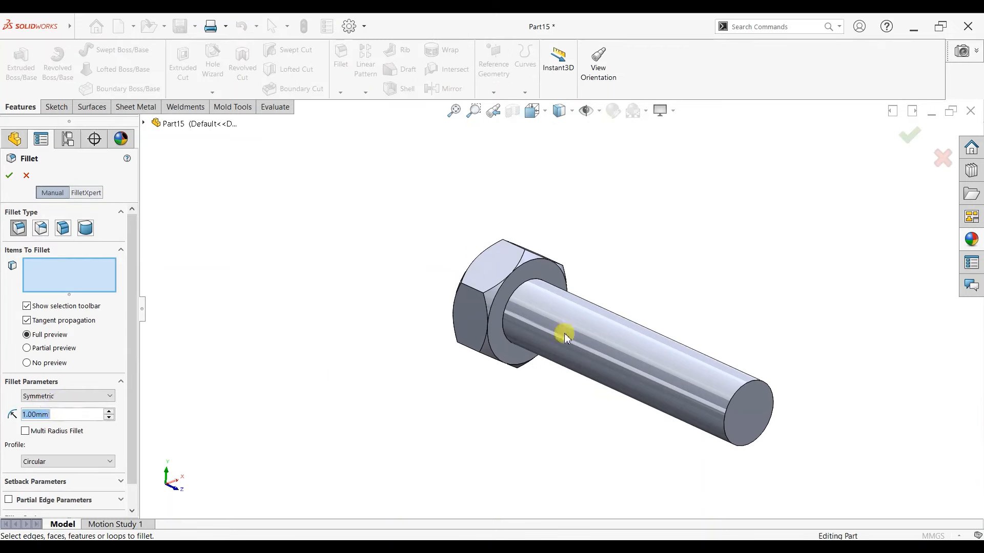
{"action": "left_click", "coordinate": [532, 283]}
{"action": "left_click", "coordinate": [9, 177]}
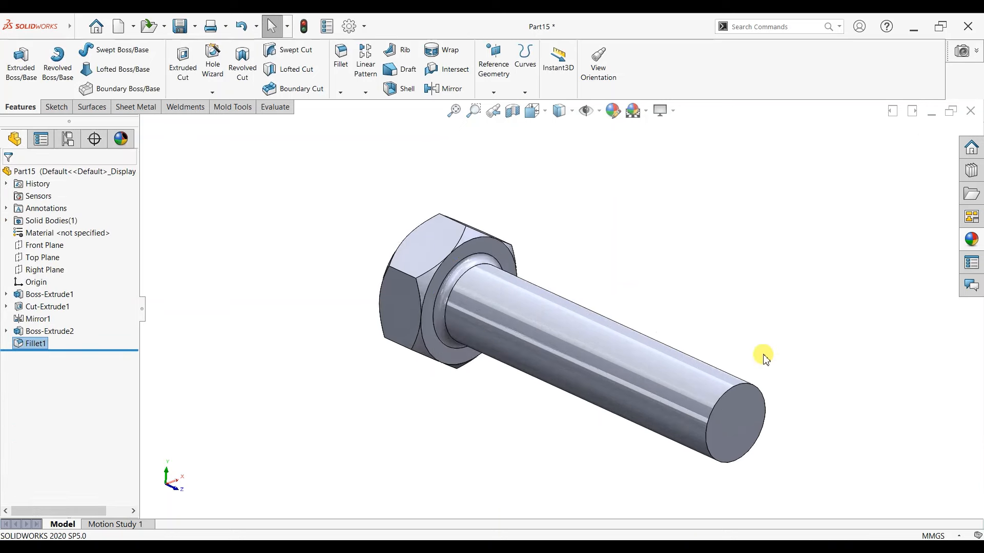
Step: Chamfer the free end of the shank with a distance of 1 mm at 45°
{"action": "left_click", "coordinate": [340, 93]}
{"action": "left_click", "coordinate": [350, 118]}
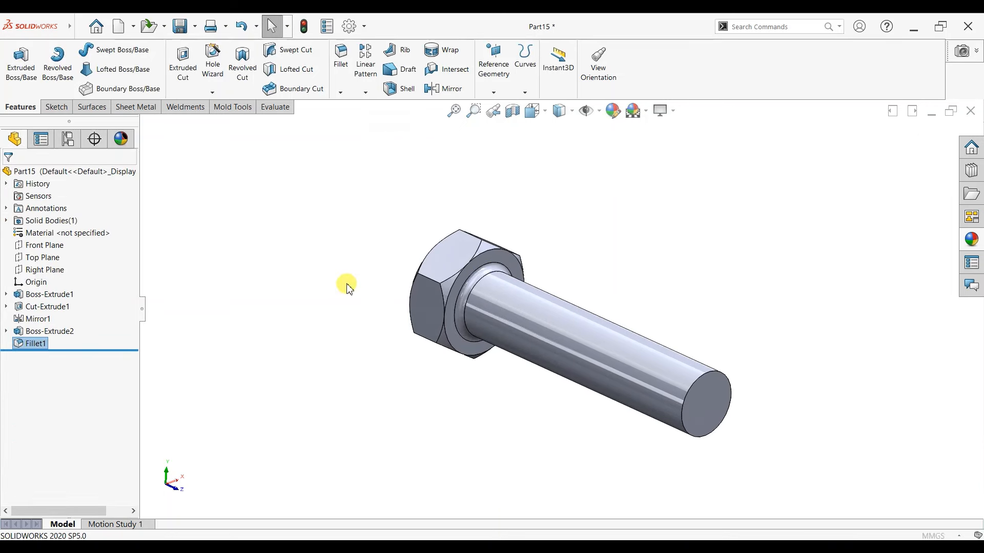
{"action": "type", "text": "1"}
{"action": "key", "text": "Return"}
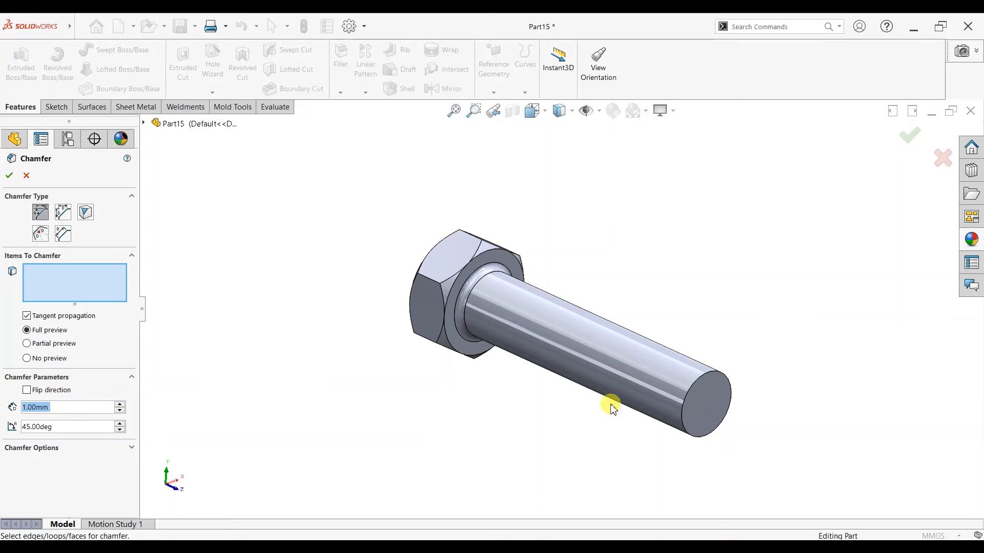
{"action": "left_click", "coordinate": [703, 395]}
{"action": "left_click", "coordinate": [70, 277]}
{"action": "left_click", "coordinate": [10, 175]}
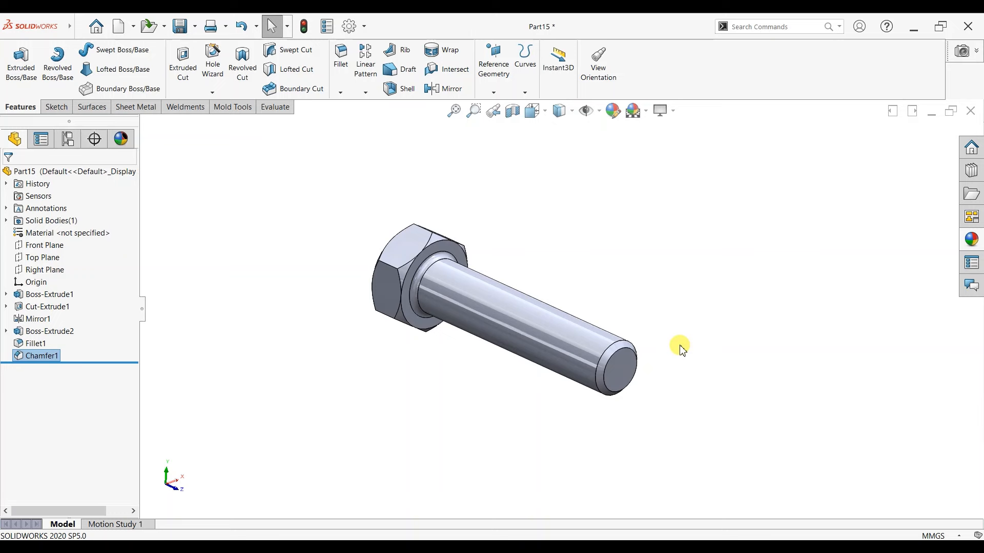
Step: Start a Thread feature located on the outer circular edge of the chamfer at the shank's free end
{"action": "scroll", "coordinate": [679, 346], "scroll_direction": "up", "scroll_amount": 1}
{"action": "scroll", "coordinate": [632, 314], "scroll_direction": "down", "scroll_amount": 1}
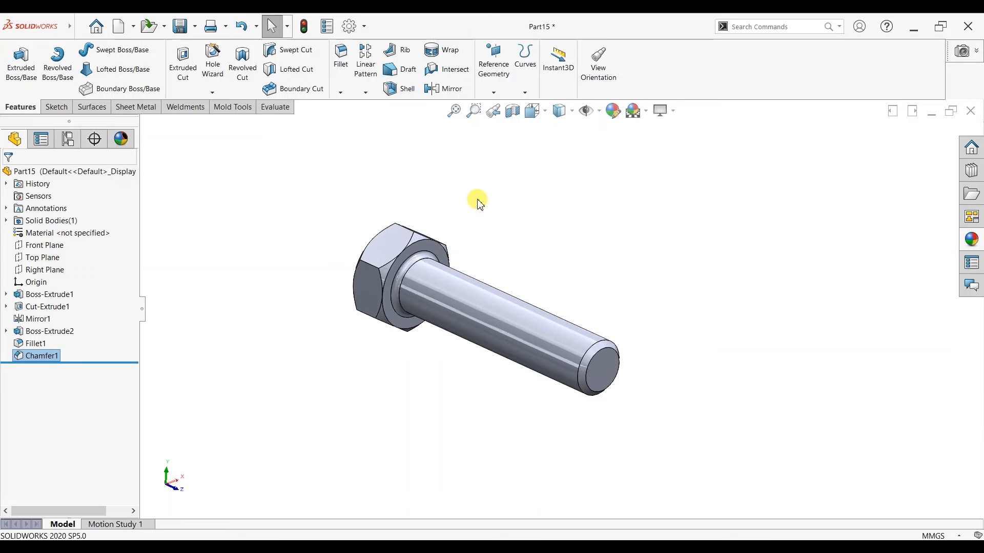
{"action": "left_click", "coordinate": [212, 92]}
{"action": "left_click", "coordinate": [218, 132]}
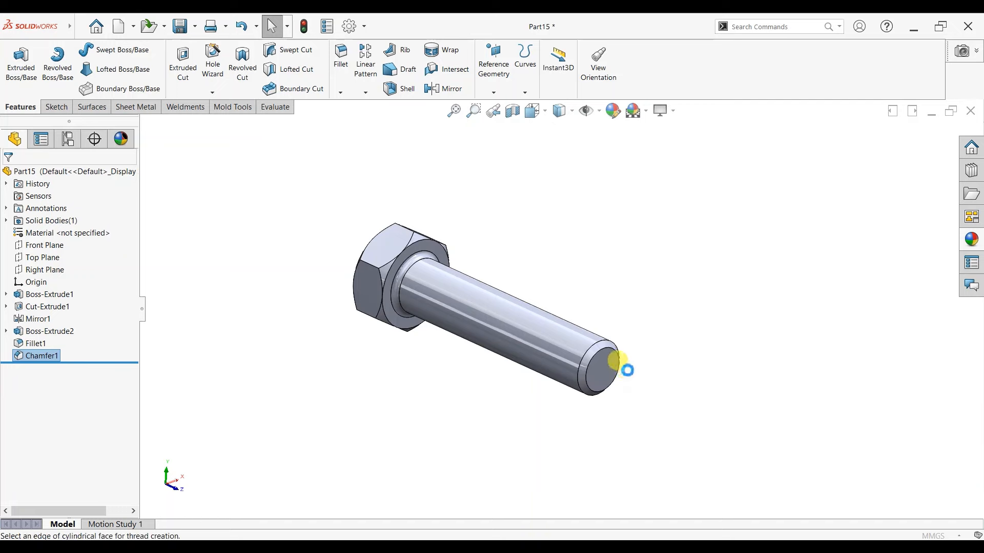
{"action": "left_click", "coordinate": [569, 299]}
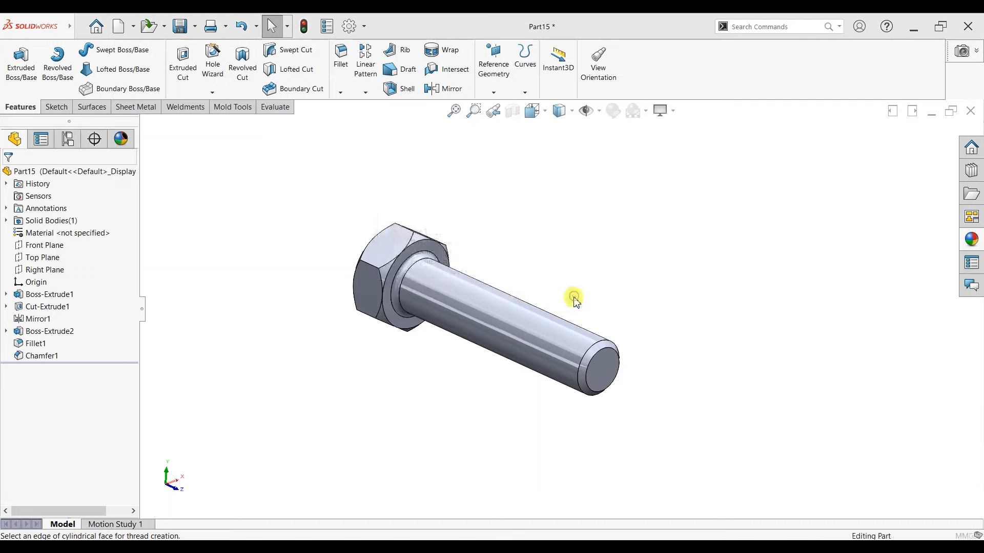
{"action": "scroll", "coordinate": [615, 371], "scroll_direction": "down", "scroll_amount": 2}
{"action": "left_click", "coordinate": [576, 329]}
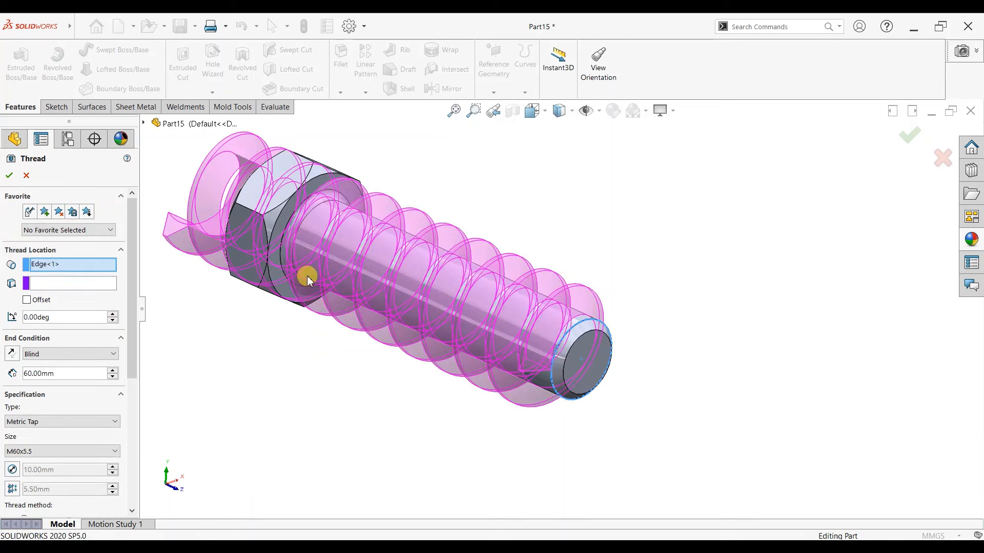
Step: Set the thread to the Metric Tap type with a blind depth of 30 mm
{"action": "left_click", "coordinate": [37, 420]}
{"action": "left_click", "coordinate": [46, 427]}
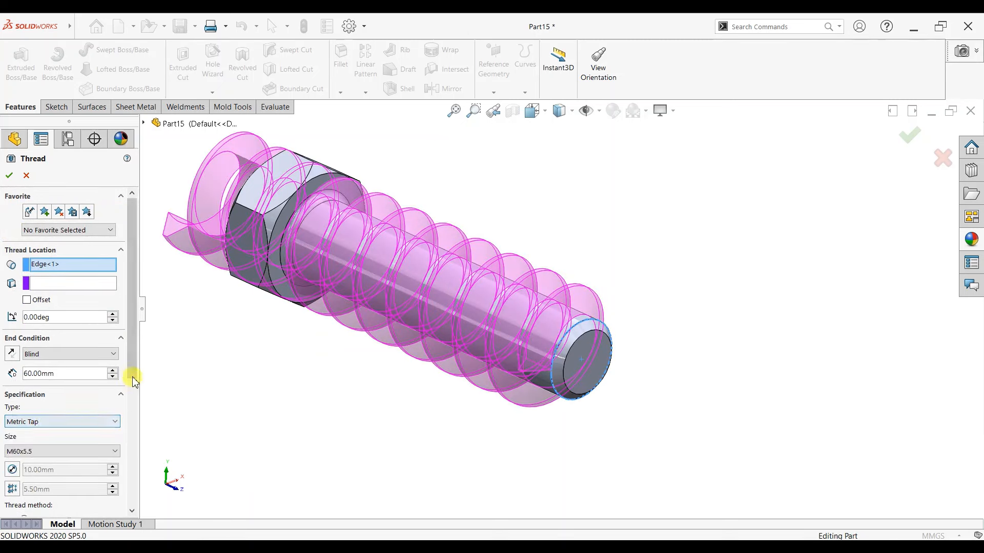
{"action": "left_click_drag", "start_coordinate": [132, 374], "coordinate": [131, 400]}
{"action": "double_click", "coordinate": [36, 319]}
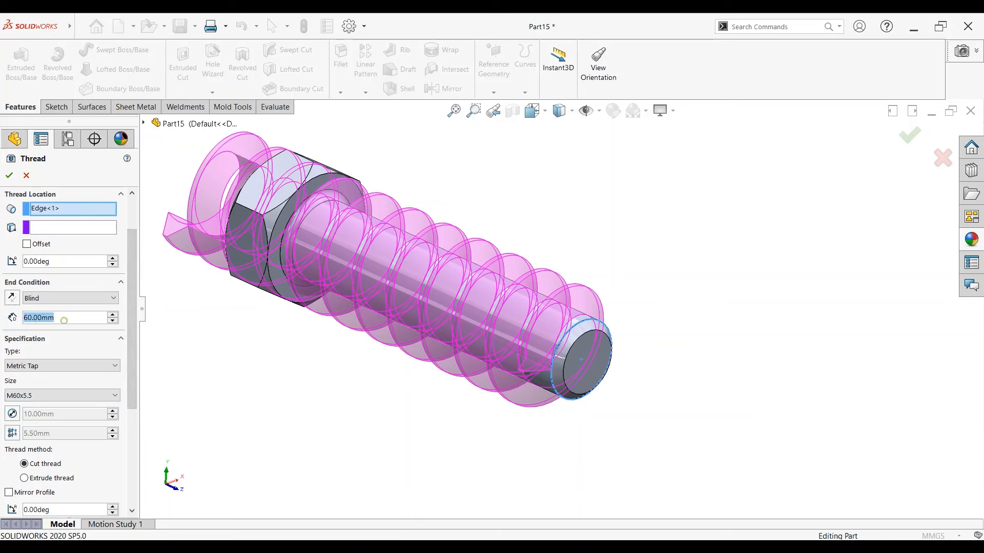
{"action": "key", "text": "Return"}
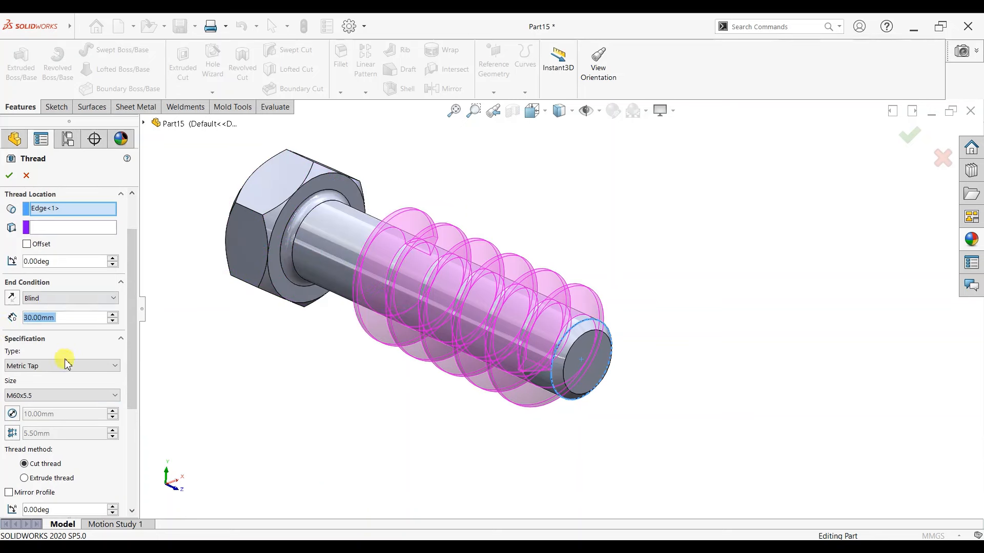
Step: Set the thread size to M10x1.5
{"action": "left_click", "coordinate": [54, 396]}
{"action": "scroll", "coordinate": [33, 254], "scroll_direction": "up", "scroll_amount": 3}
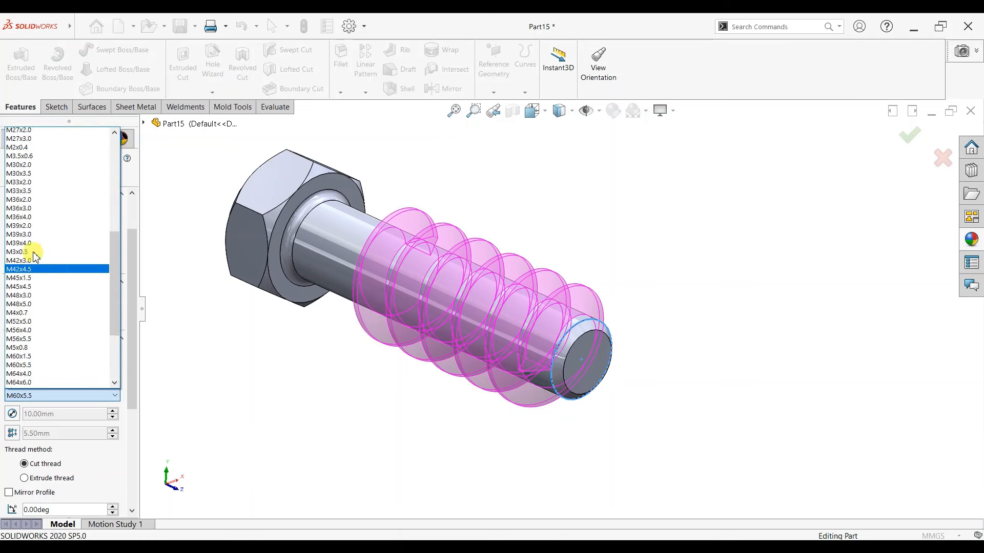
{"action": "scroll", "coordinate": [33, 255], "scroll_direction": "up", "scroll_amount": 10}
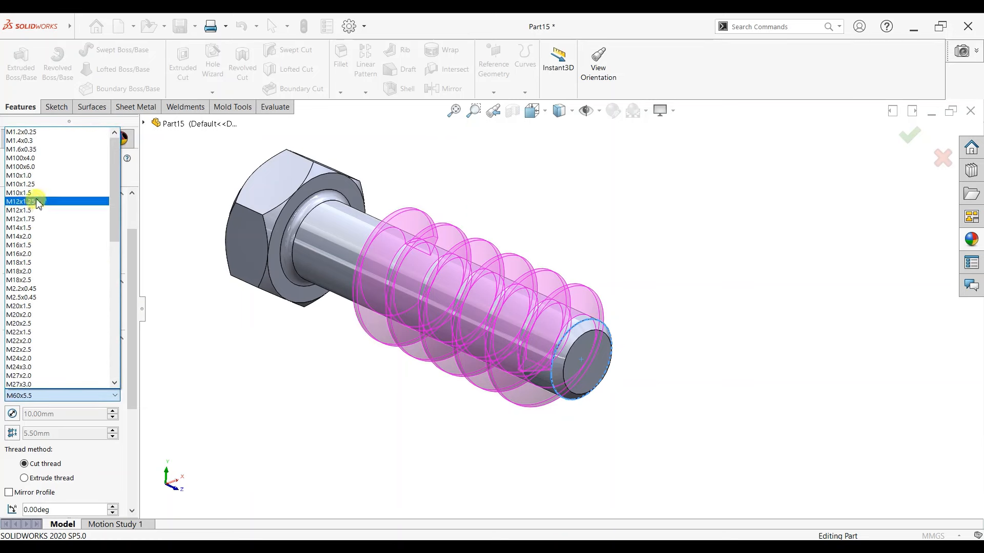
{"action": "left_click", "coordinate": [21, 192]}
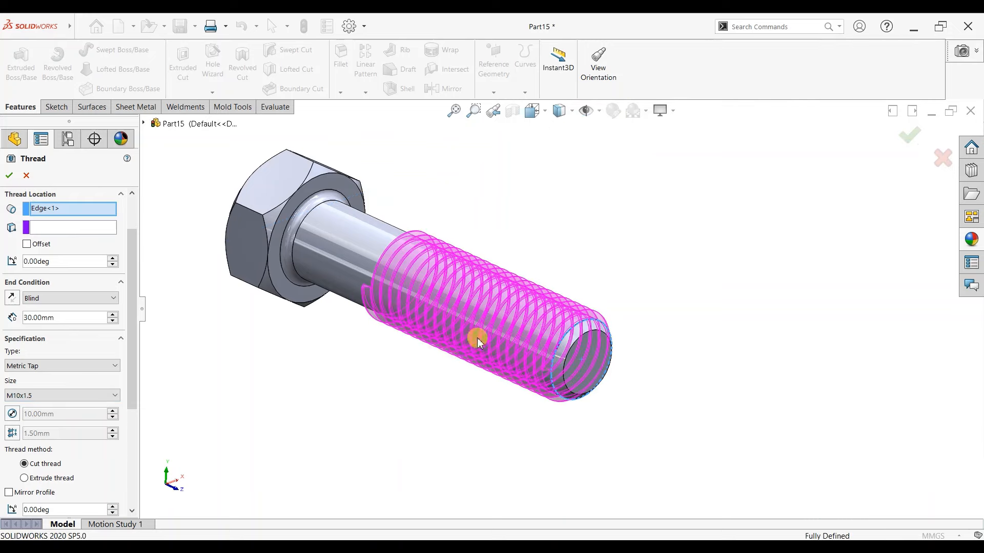
Step: Change the thread type to Metric Die
{"action": "scroll", "coordinate": [470, 354], "scroll_direction": "down", "scroll_amount": 2}
{"action": "middle_click_drag", "start_coordinate": [402, 368], "coordinate": [415, 302]}
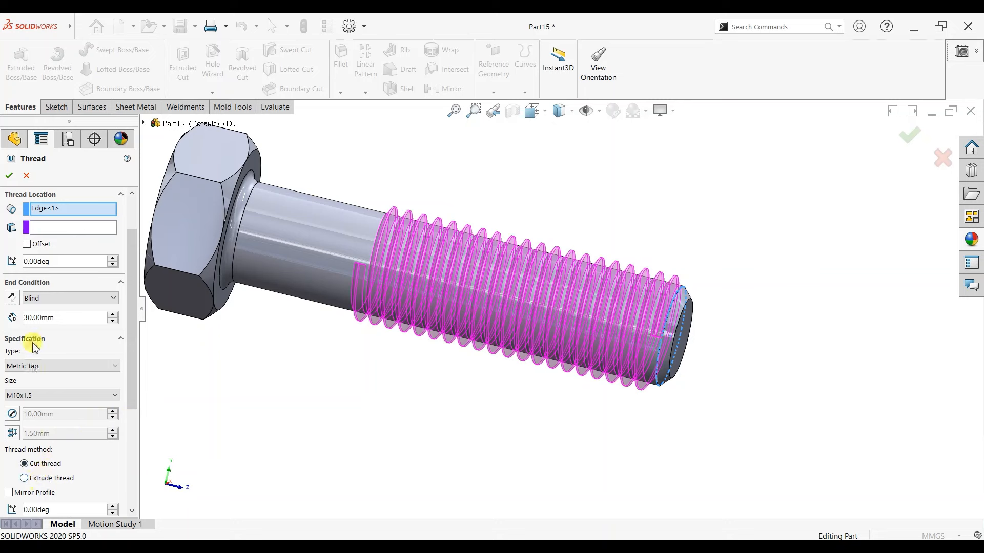
{"action": "left_click", "coordinate": [32, 361]}
{"action": "left_click", "coordinate": [35, 395]}
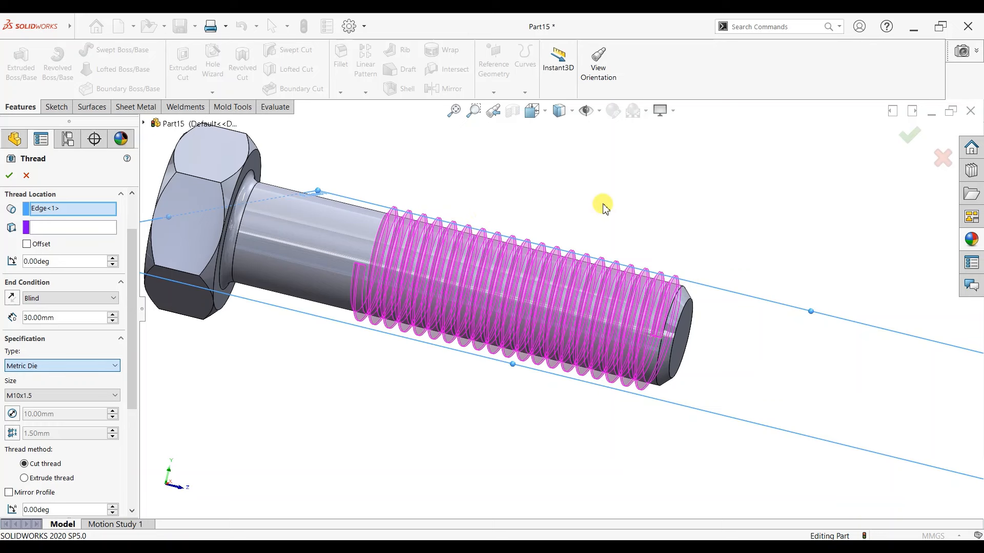
Step: Offset the thread's start location 5 mm beyond the shank's free end, with the offset direction reversed
{"action": "scroll", "coordinate": [664, 403], "scroll_direction": "up", "scroll_amount": 1}
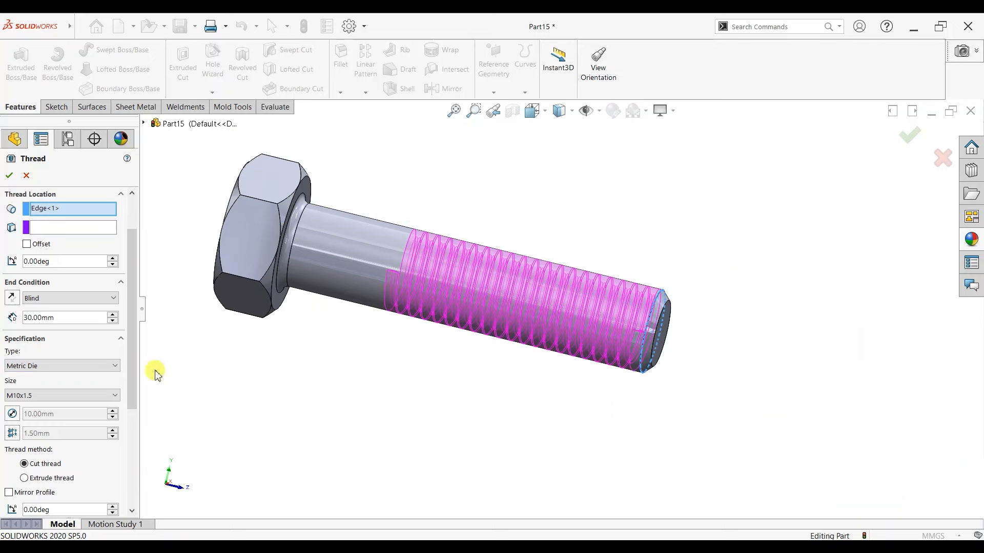
{"action": "left_click", "coordinate": [27, 245]}
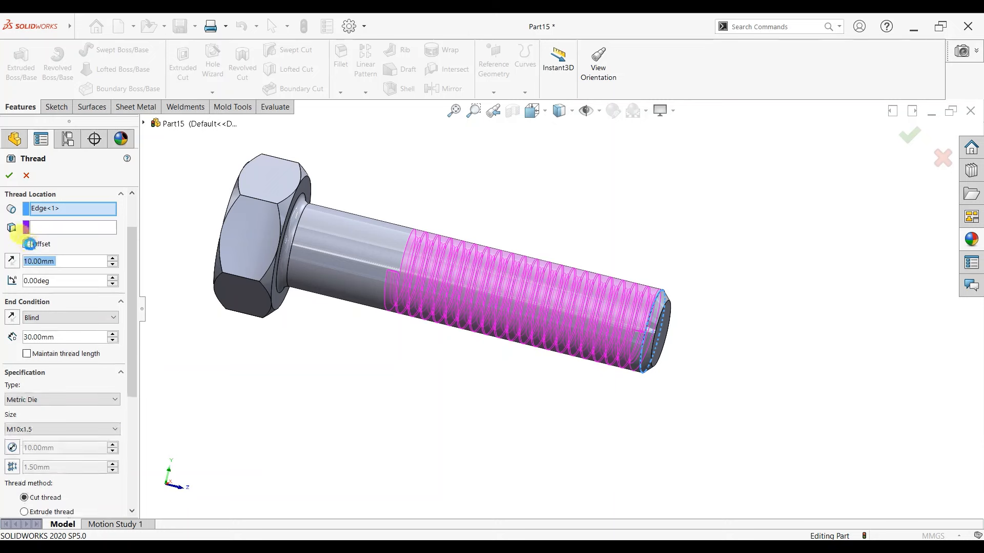
{"action": "left_click", "coordinate": [11, 264]}
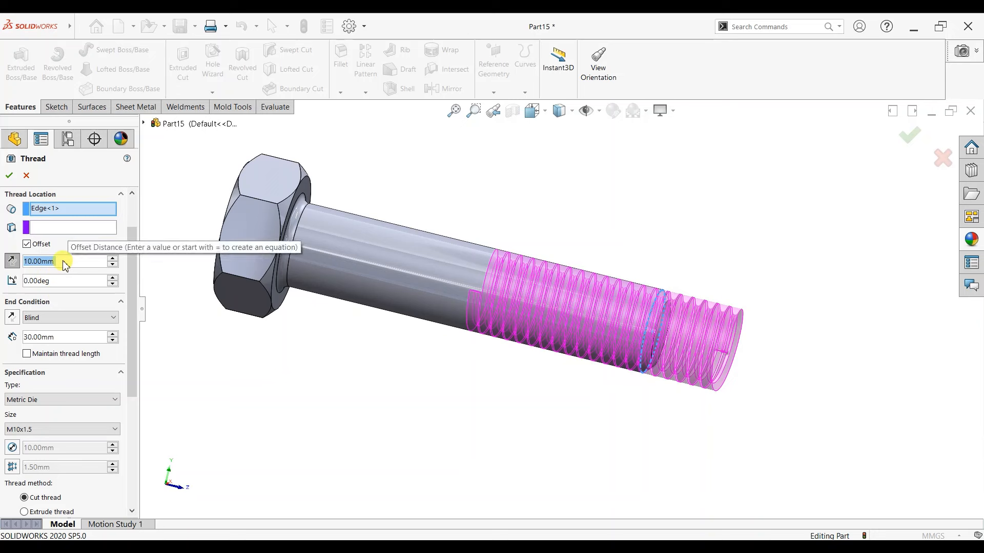
{"action": "type", "text": "5"}
{"action": "key", "text": "Return"}
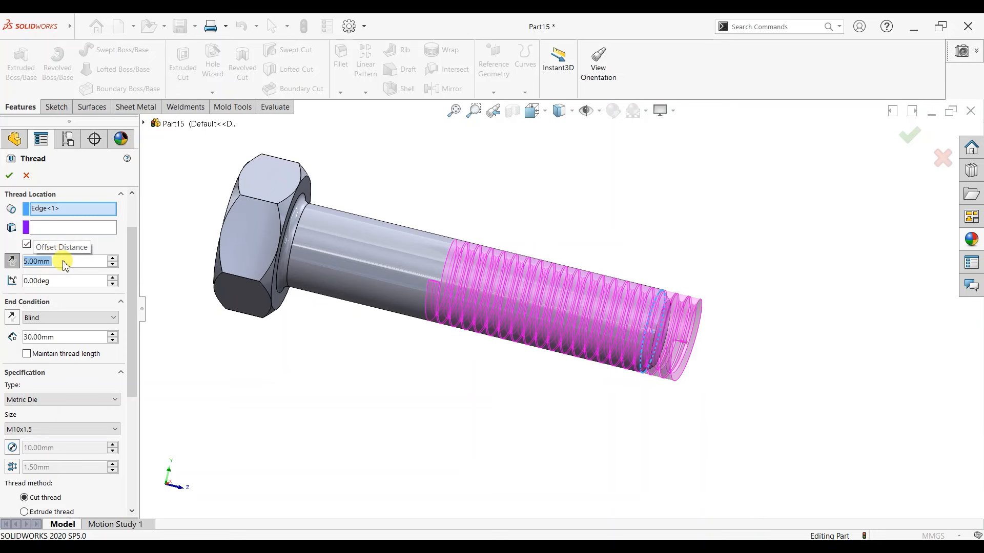
Step: Set the thread's blind depth to 35 mm and create the cut thread
{"action": "double_click", "coordinate": [62, 340]}
{"action": "type", "text": "35"}
{"action": "key", "text": "Return"}
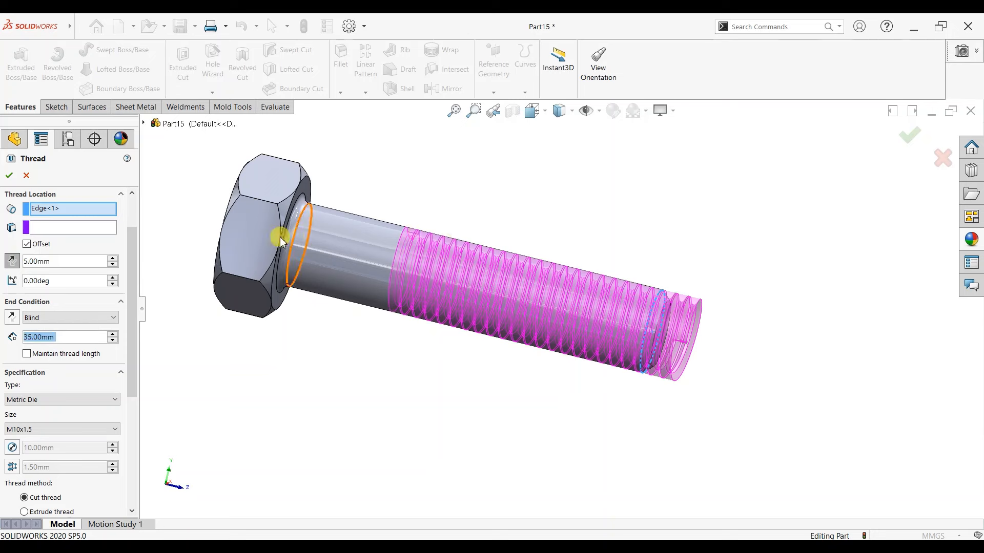
{"action": "left_click", "coordinate": [10, 175]}
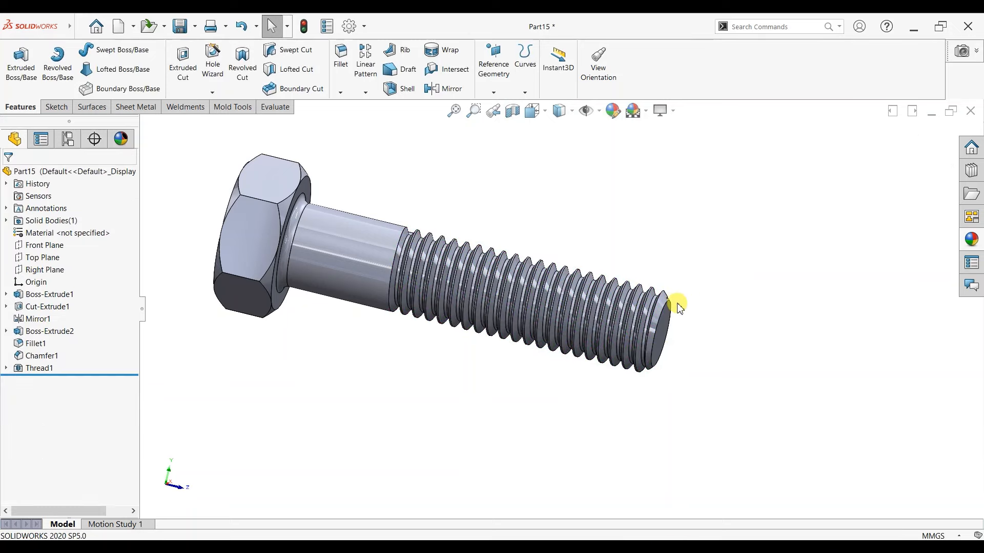
Step: Examine the bolt's head, shank and cut thread from several angles
{"action": "scroll", "coordinate": [672, 310], "scroll_direction": "down", "scroll_amount": 1}
{"action": "middle_click_drag", "start_coordinate": [672, 310], "coordinate": [602, 392]}
{"action": "scroll", "coordinate": [603, 392], "scroll_direction": "up", "scroll_amount": 1}
{"action": "scroll", "coordinate": [455, 276], "scroll_direction": "down", "scroll_amount": 1}
{"action": "middle_click_drag", "start_coordinate": [441, 226], "coordinate": [382, 237]}
{"action": "middle_click_drag", "start_coordinate": [321, 234], "coordinate": [454, 243]}
{"action": "scroll", "coordinate": [455, 242], "scroll_direction": "up", "scroll_amount": 2}
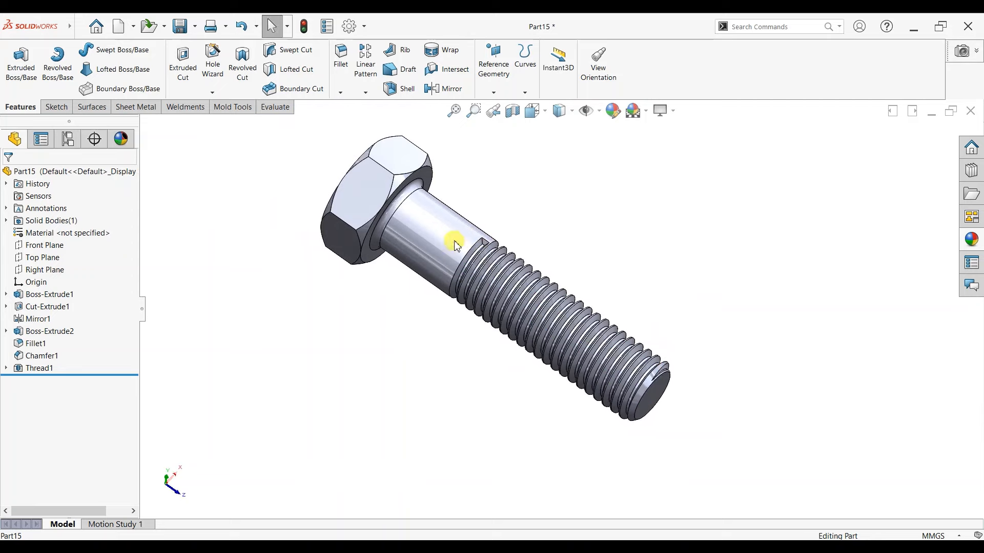
{"action": "scroll", "coordinate": [482, 241], "scroll_direction": "down", "scroll_amount": 2}
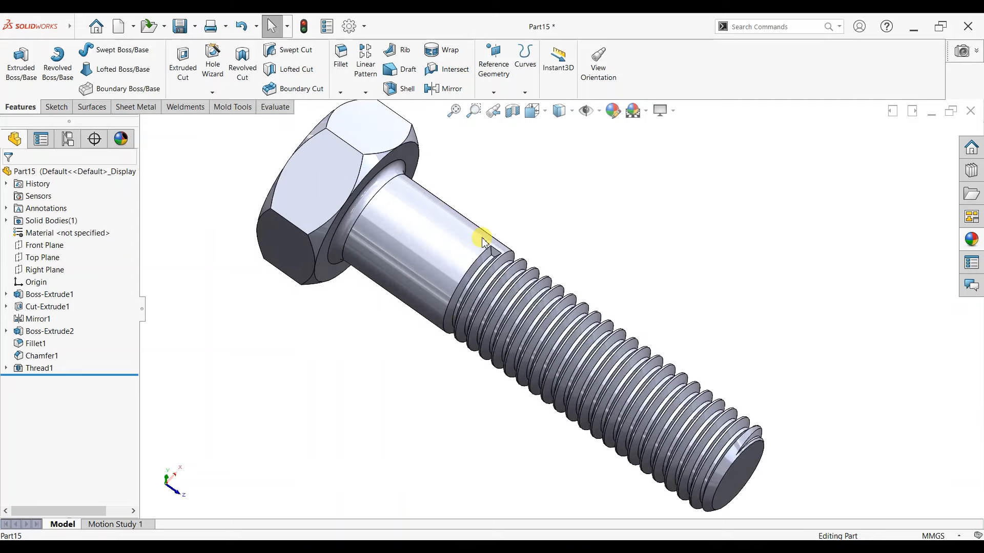
Step: Assign Plain Carbon Steel from the steel library as the bolt's material
{"action": "mouse_move", "coordinate": [483, 240]}
{"action": "middle_mouse_down"}
{"action": "mouse_move", "coordinate": [503, 210]}
{"action": "mouse_move", "coordinate": [543, 191]}
{"action": "mouse_move", "coordinate": [459, 180]}
{"action": "mouse_move", "coordinate": [451, 163]}
{"action": "mouse_move", "coordinate": [531, 136]}
{"action": "mouse_move", "coordinate": [576, 138]}
{"action": "mouse_move", "coordinate": [523, 150]}
{"action": "middle_mouse_up"}
{"action": "scroll", "coordinate": [531, 204], "scroll_direction": "up", "scroll_amount": 3}
{"action": "middle_click_drag", "start_coordinate": [696, 303], "coordinate": [650, 318]}
{"action": "scroll", "coordinate": [561, 263], "scroll_direction": "down", "scroll_amount": 2}
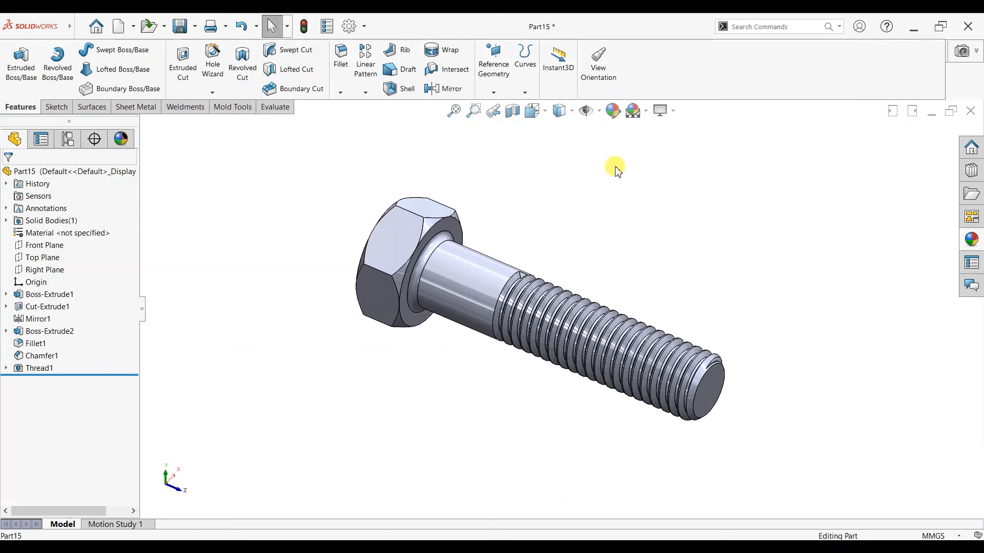
{"action": "right_click", "coordinate": [49, 234]}
{"action": "key", "text": "Escape"}
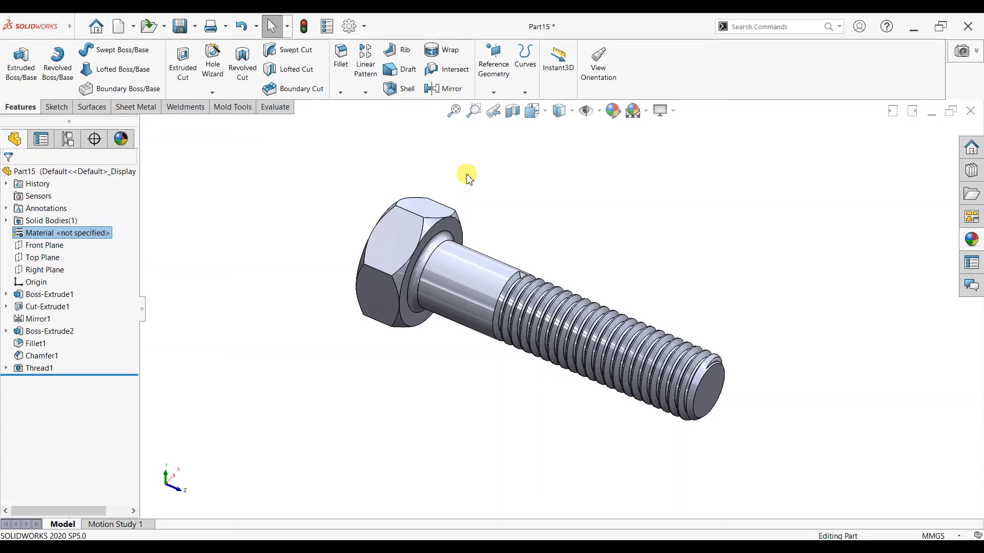
{"action": "left_click_drag", "start_coordinate": [434, 298], "coordinate": [433, 348]}
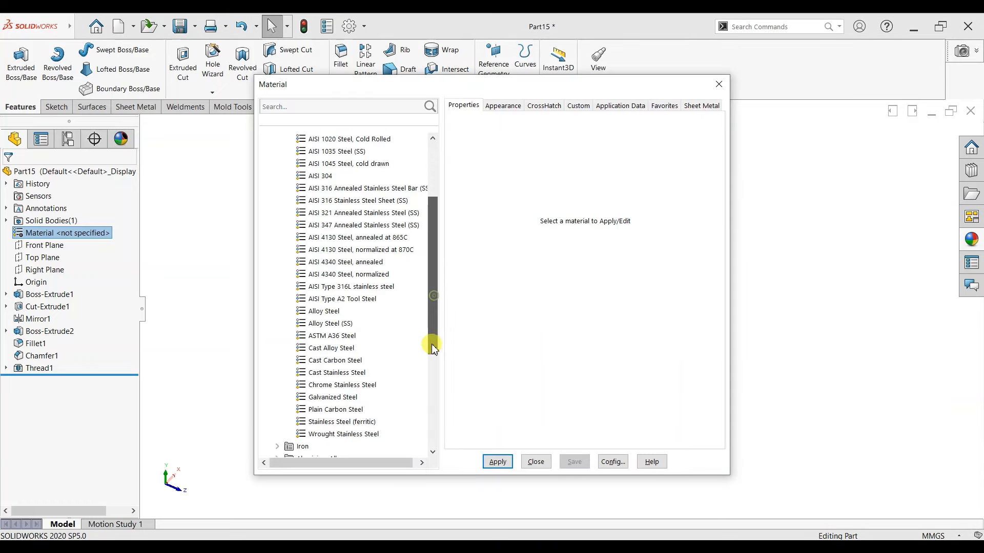
{"action": "left_click", "coordinate": [336, 410]}
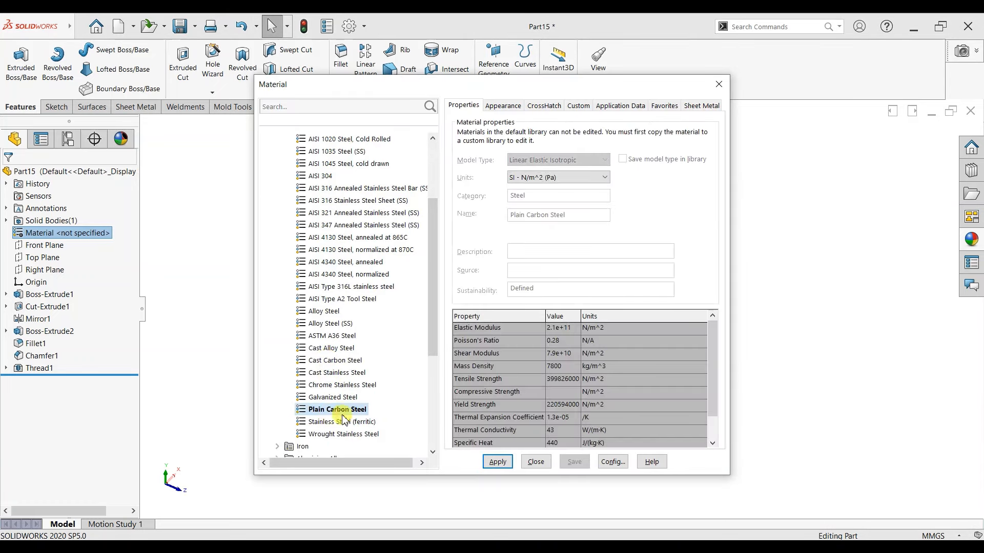
{"action": "left_click", "coordinate": [528, 463]}
Step: Examine the bolt's steel appearance on the head, shank and thread, up close and from several angles
{"action": "middle_click_drag", "start_coordinate": [527, 345], "coordinate": [527, 365]}
{"action": "scroll", "coordinate": [621, 382], "scroll_direction": "down", "scroll_amount": 2}
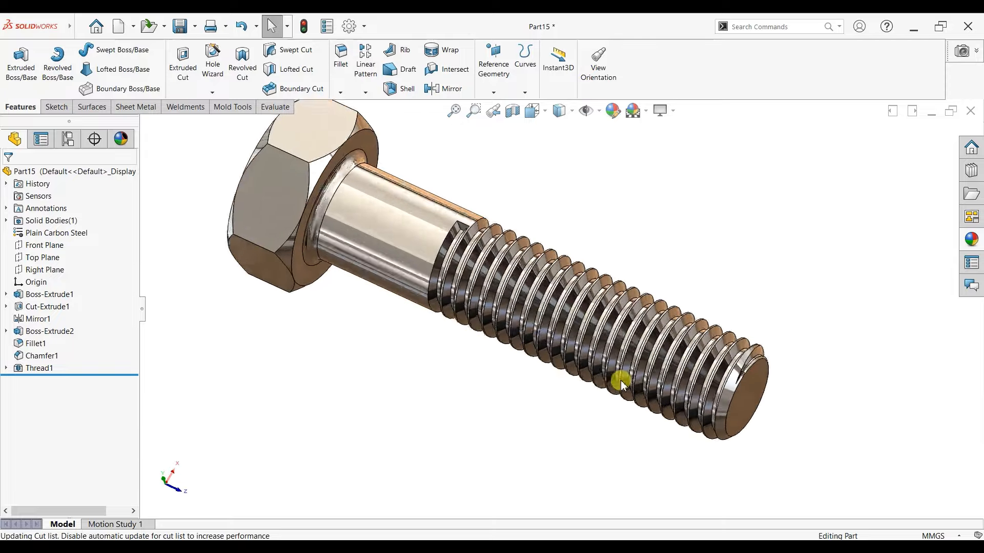
{"action": "scroll", "coordinate": [621, 382], "scroll_direction": "down", "scroll_amount": 2}
{"action": "middle_click_drag", "start_coordinate": [746, 334], "coordinate": [769, 239]}
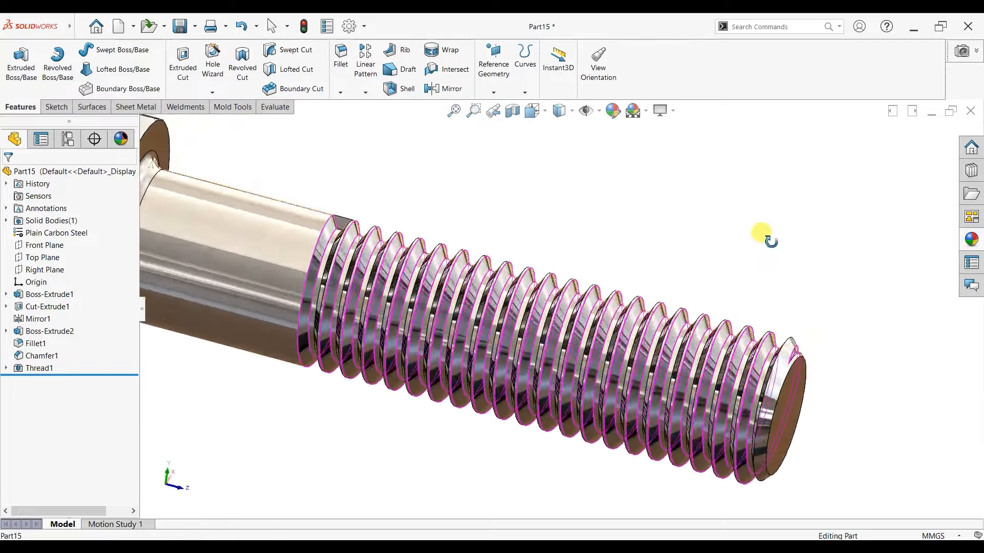
{"action": "scroll", "coordinate": [731, 281], "scroll_direction": "up", "scroll_amount": 3}
{"action": "middle_click_drag", "start_coordinate": [482, 302], "coordinate": [503, 290]}
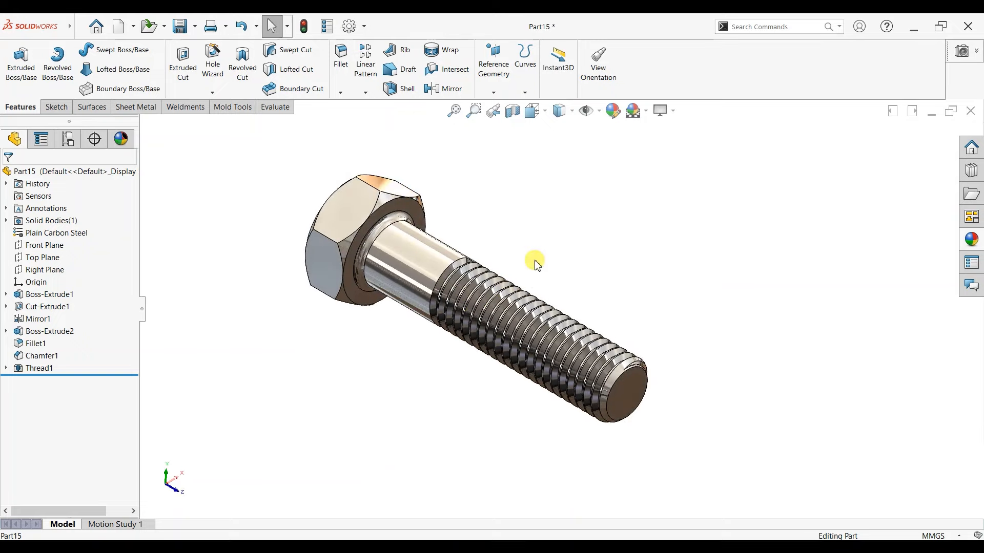
Step: Save the part as Bolt in the M10 folder, rebuilding the document before saving
{"action": "left_click", "coordinate": [192, 30]}
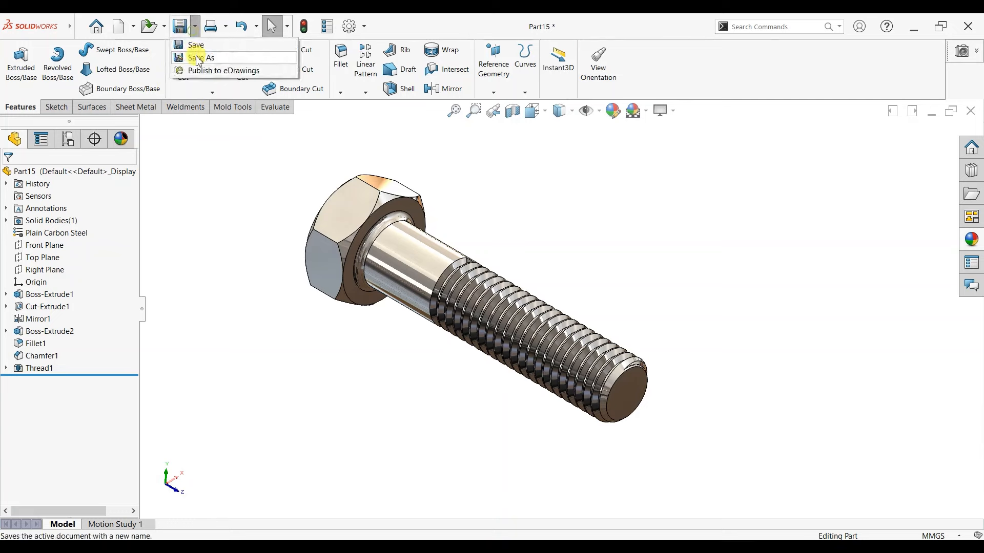
{"action": "left_click", "coordinate": [197, 58]}
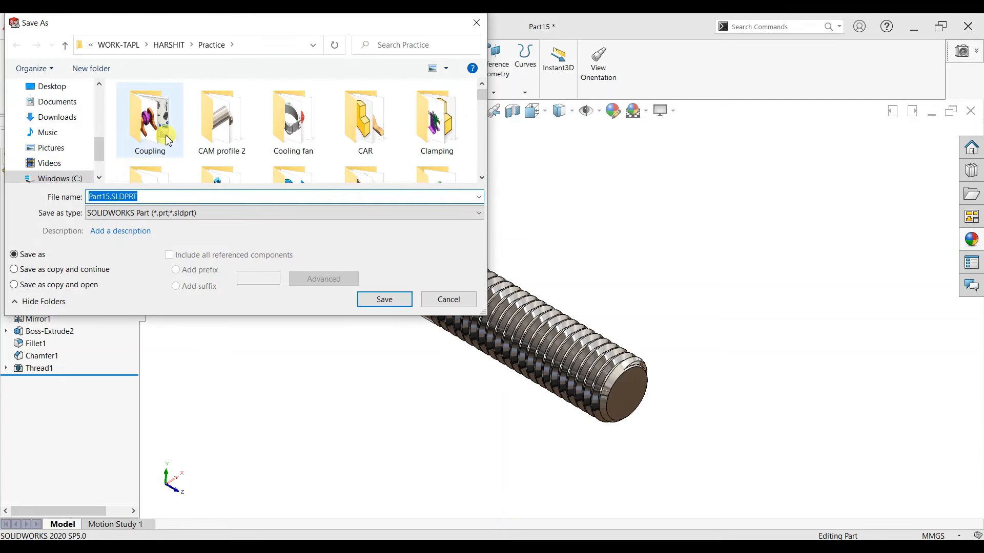
{"action": "double_click", "coordinate": [150, 123]}
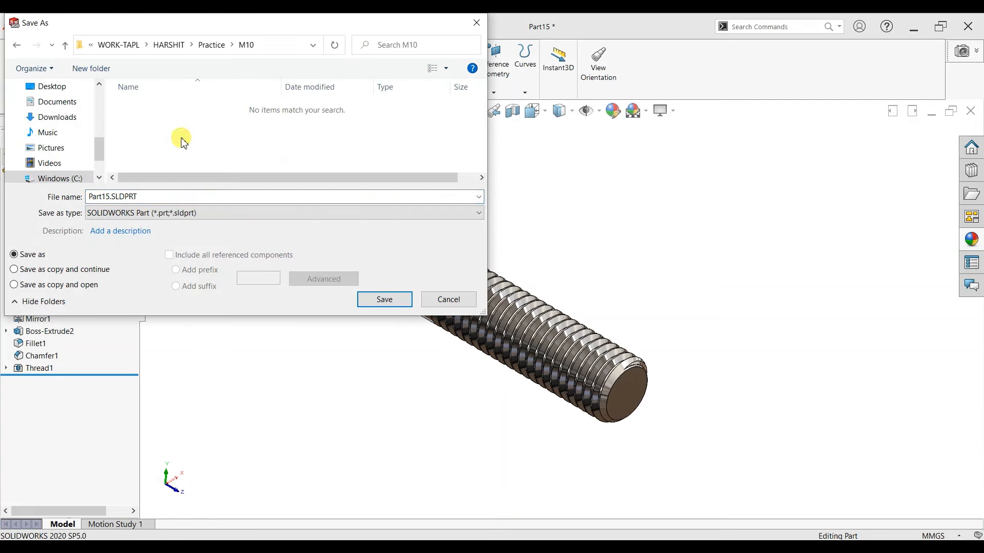
{"action": "left_click", "coordinate": [188, 198]}
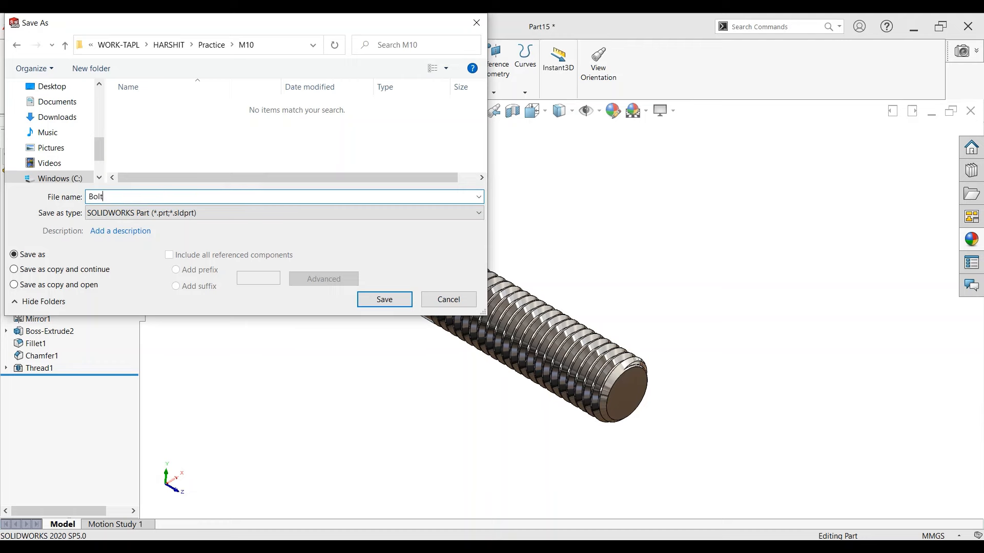
{"action": "type", "text": "Bolt"}
{"action": "left_click", "coordinate": [403, 302]}
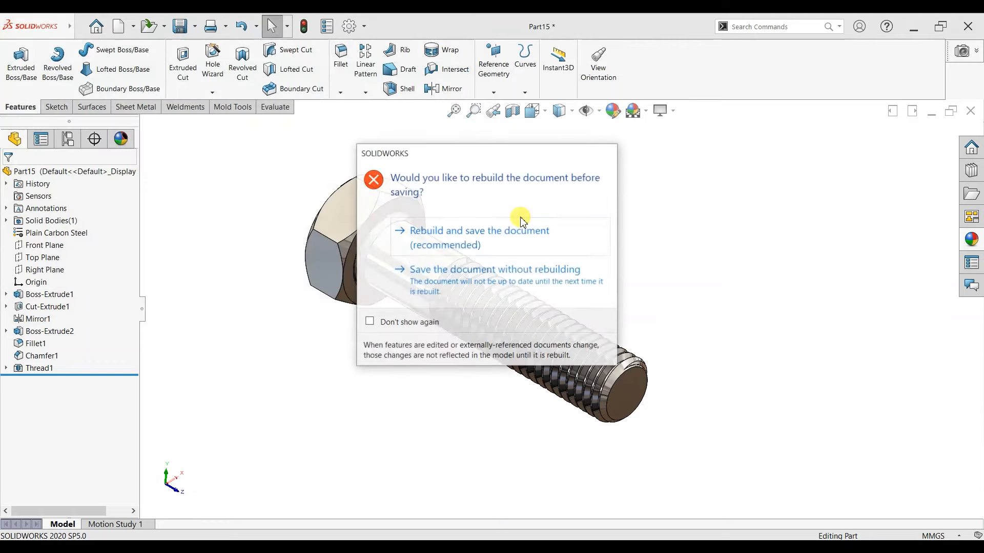
{"action": "left_click", "coordinate": [484, 247]}
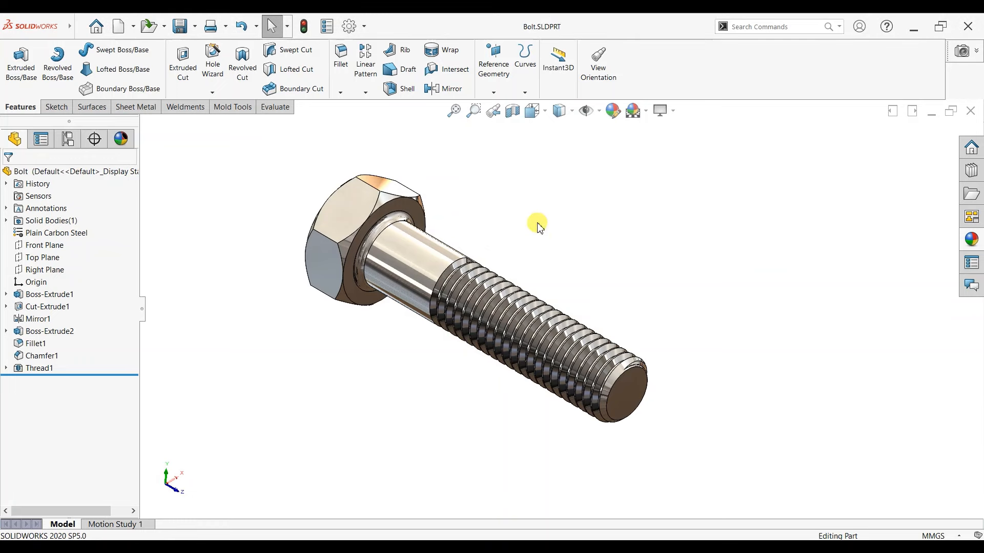
Step: Close the bolt document and create a new part with the Plain White scene
{"action": "left_click", "coordinate": [971, 112]}
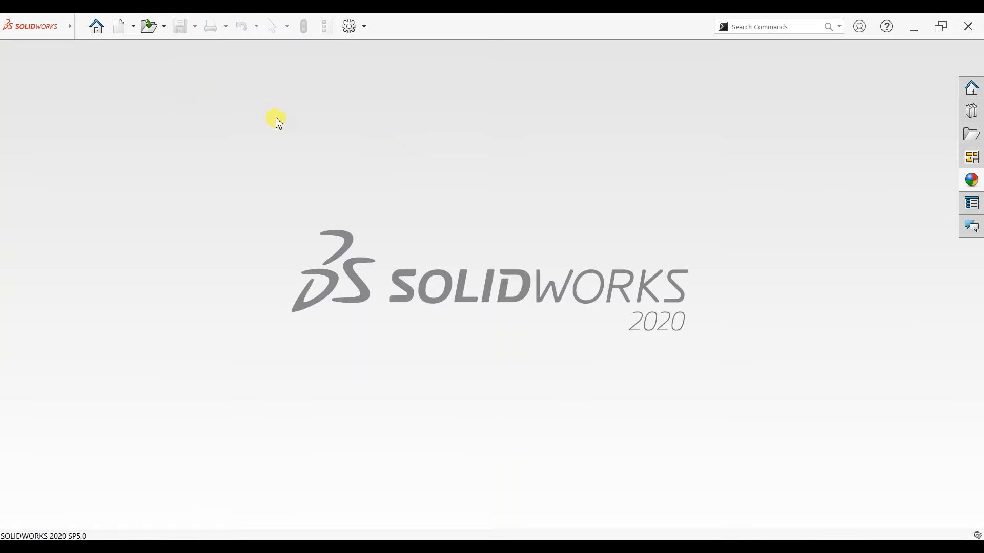
{"action": "left_click", "coordinate": [134, 33]}
{"action": "left_click", "coordinate": [135, 43]}
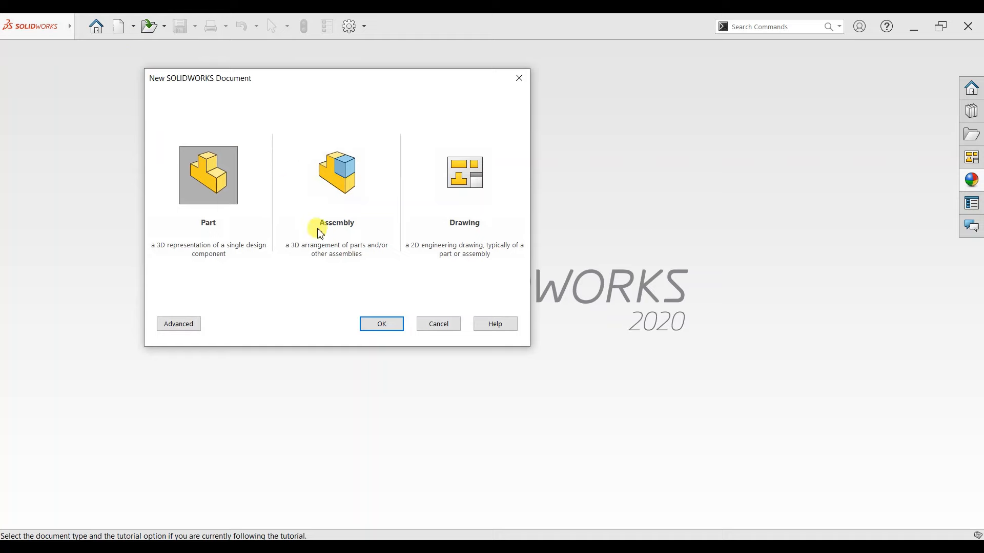
{"action": "left_click", "coordinate": [373, 325]}
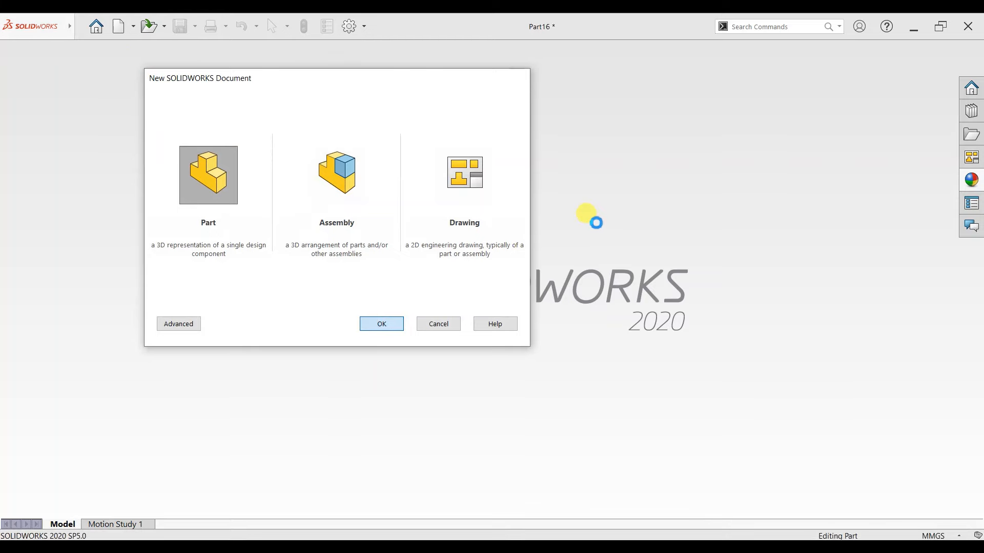
{"action": "left_click", "coordinate": [651, 118]}
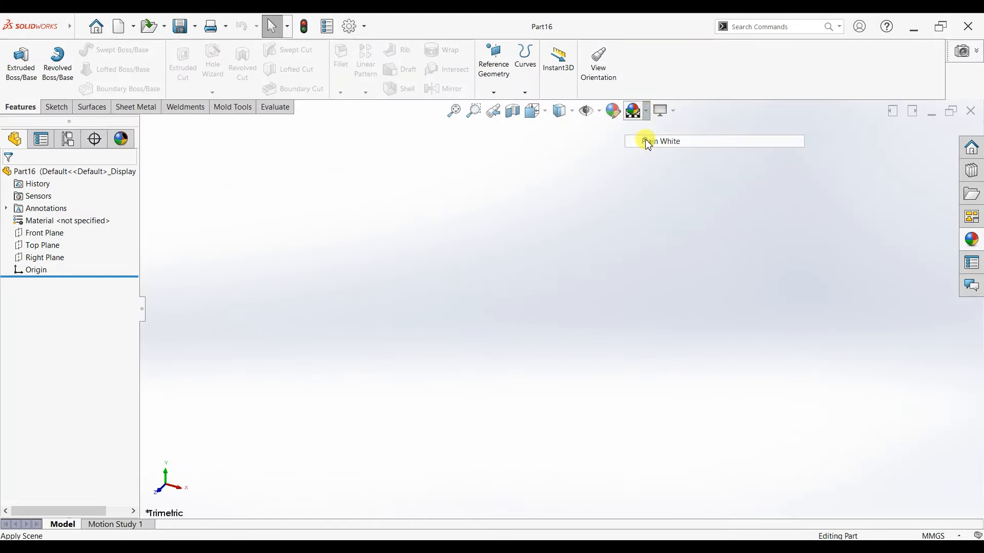
{"action": "left_click", "coordinate": [644, 138]}
Step: Sketch a six-sided inscribed-circle polygon on the Front Plane, centred on the origin, with an inscribed diameter of about 98 mm
{"action": "left_click", "coordinate": [55, 107]}
{"action": "left_click", "coordinate": [16, 56]}
{"action": "left_click", "coordinate": [407, 192]}
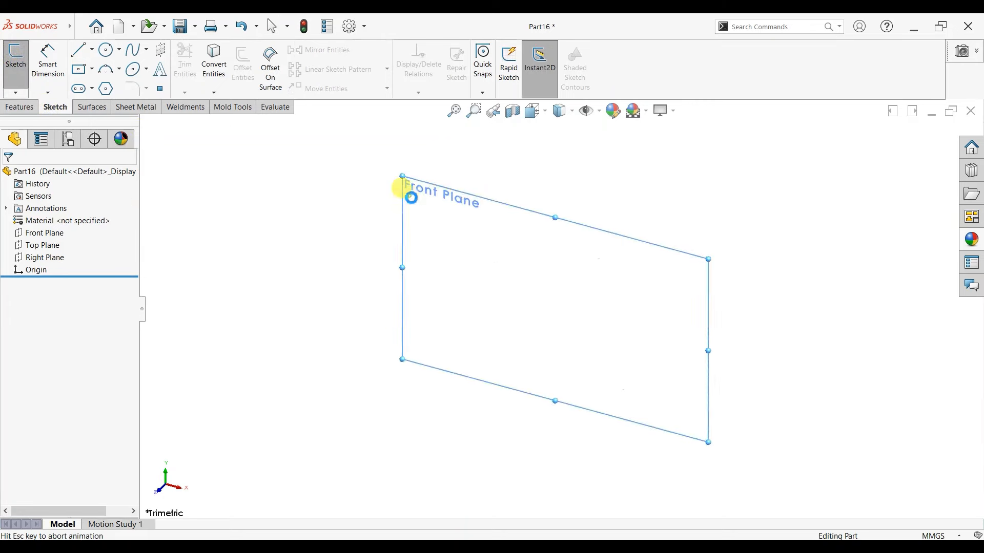
{"action": "left_click", "coordinate": [106, 91]}
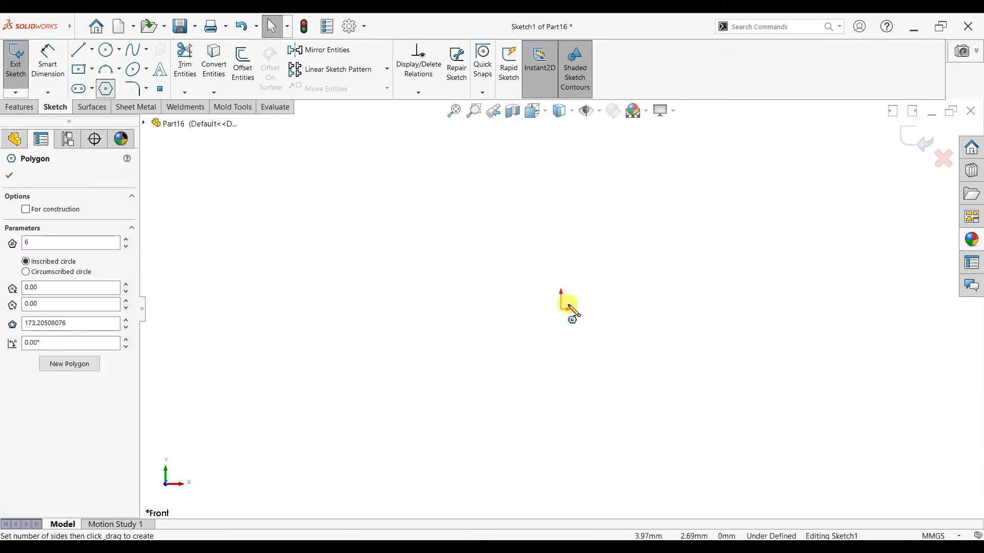
{"action": "left_click", "coordinate": [561, 308]}
{"action": "left_click", "coordinate": [558, 206]}
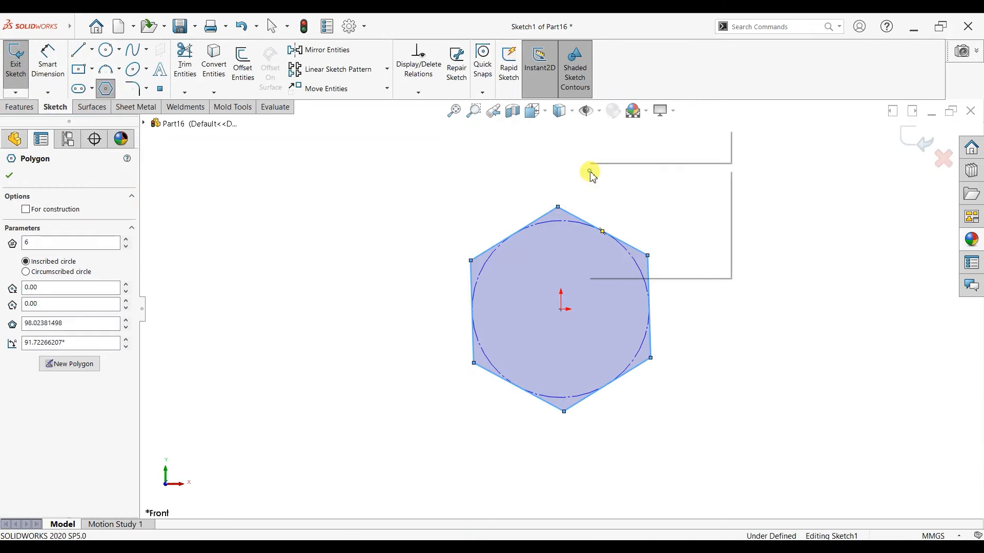
{"action": "key", "text": "Escape"}
Step: Make the hexagon's upper vertex vertical with the origin and dimension the distance between them as 16.80/2 mm
{"action": "left_click", "coordinate": [561, 308], "text": "ctrl"}
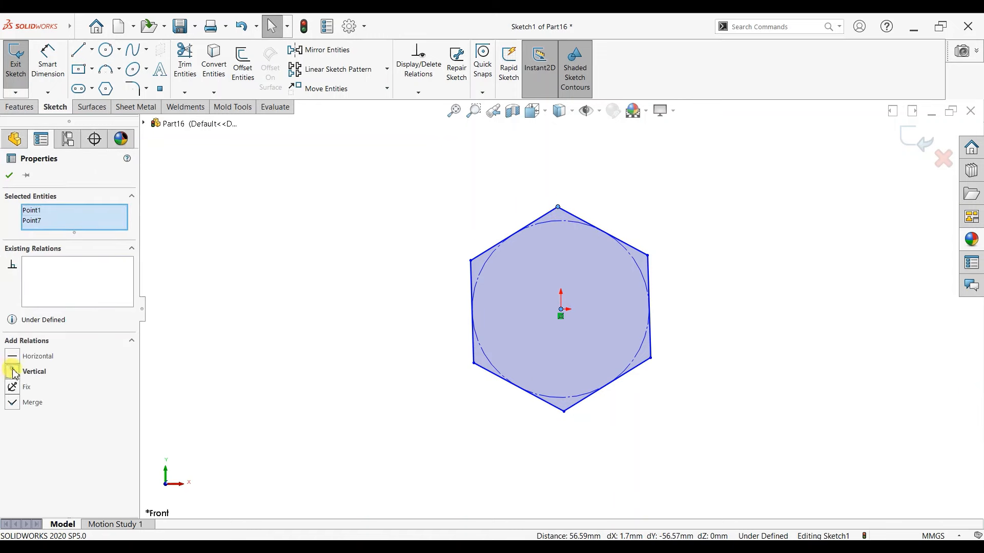
{"action": "left_click", "coordinate": [13, 372]}
{"action": "left_click", "coordinate": [48, 59]}
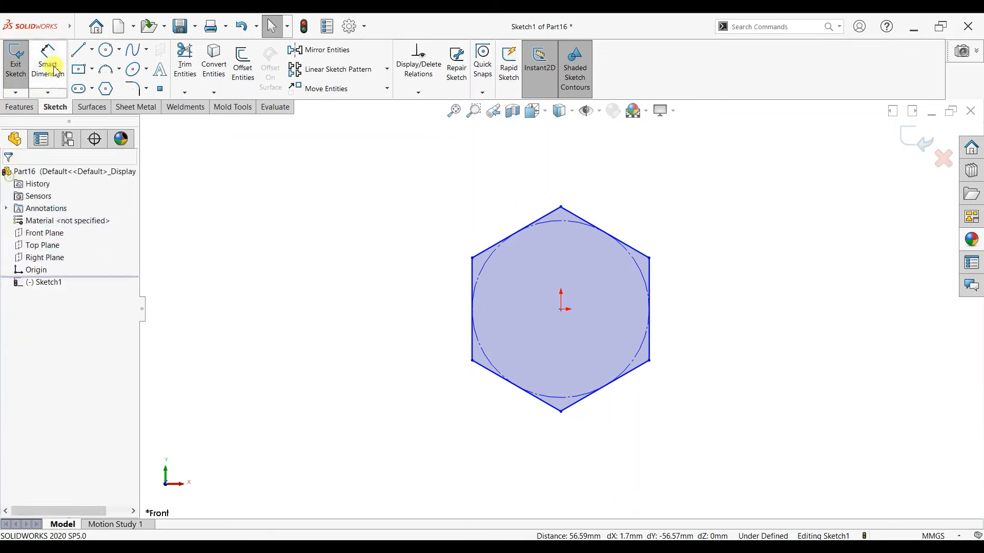
{"action": "left_click", "coordinate": [561, 208]}
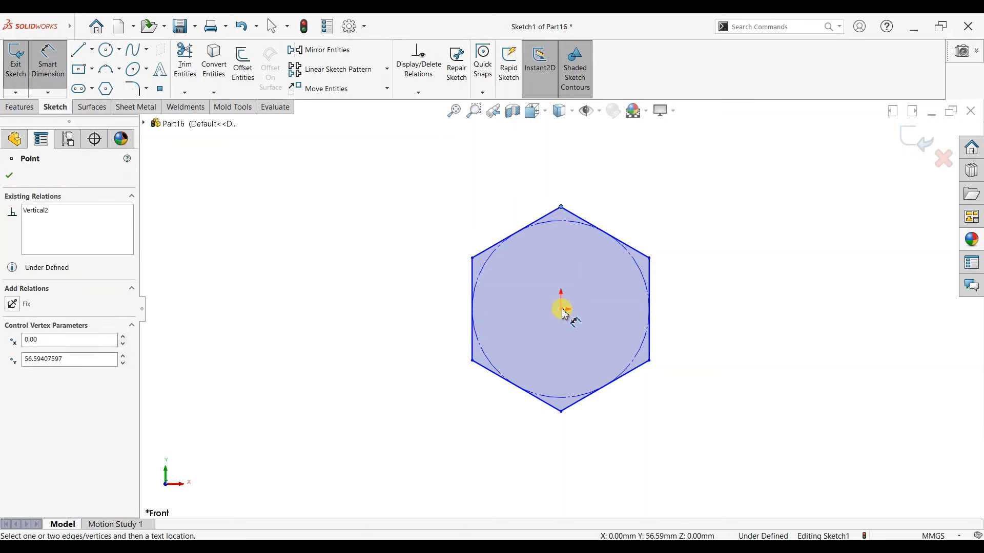
{"action": "left_click", "coordinate": [561, 310]}
{"action": "left_click", "coordinate": [401, 299]}
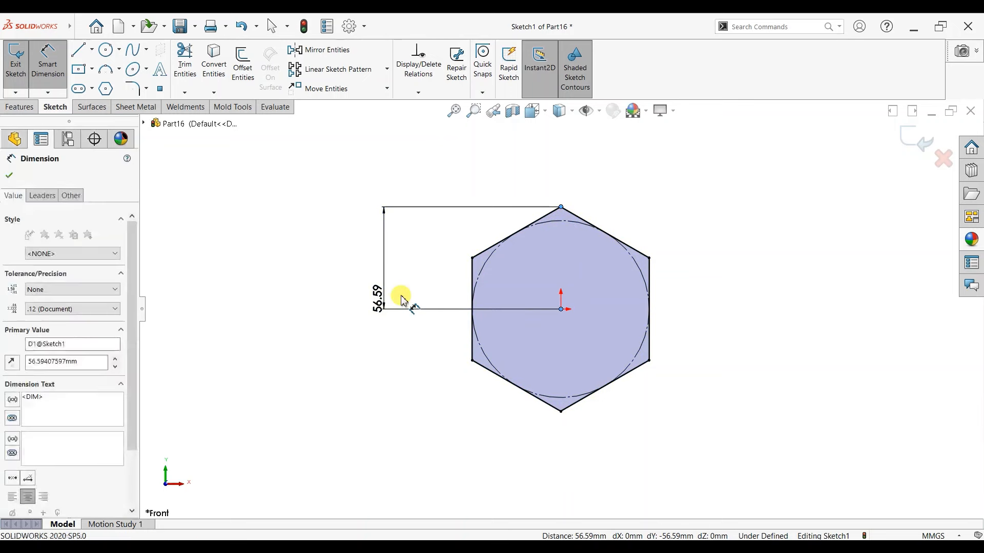
{"action": "type", "text": "16.80/"}
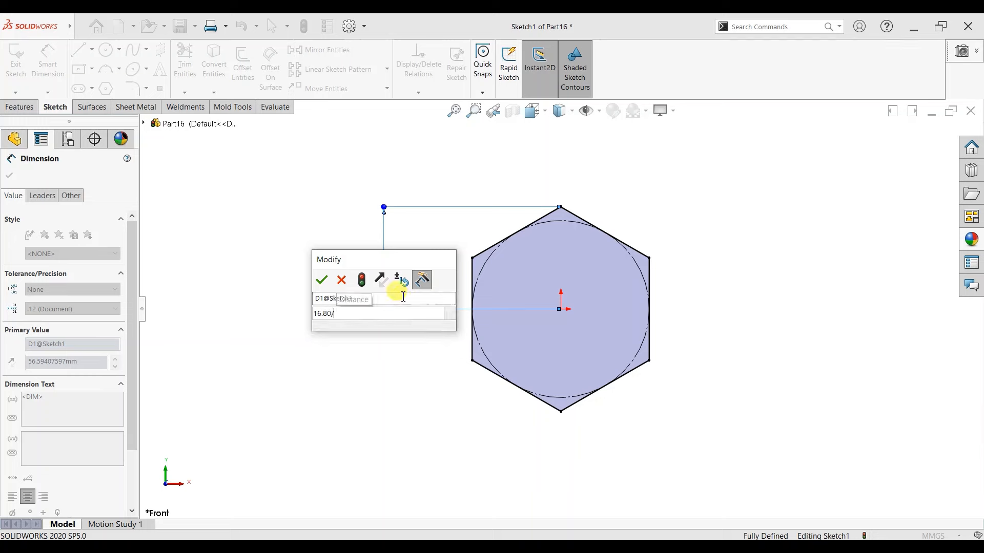
{"action": "type", "text": "2"}
{"action": "key", "text": "Return"}
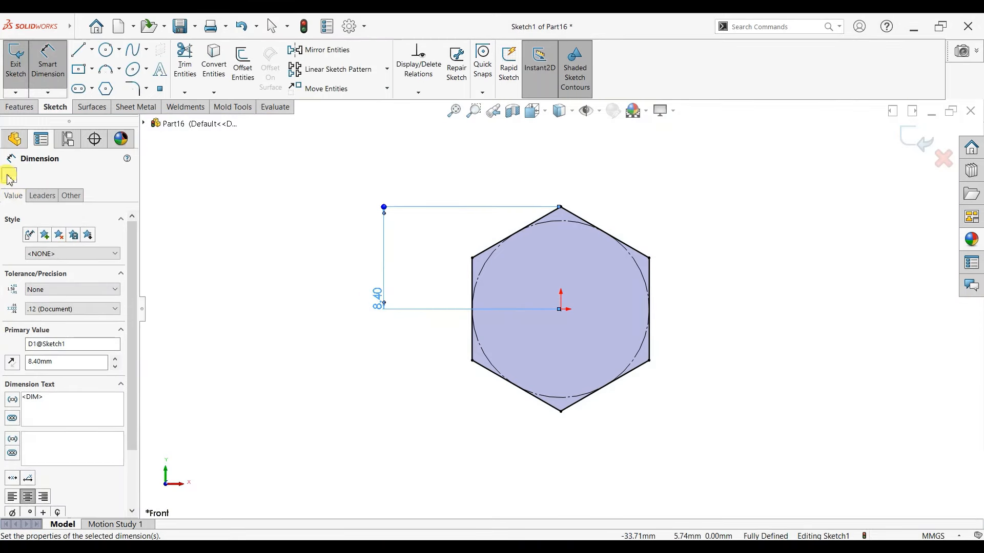
{"action": "left_click", "coordinate": [9, 176]}
Step: Extrude the hexagon 7 mm with the Mid Plane end condition
{"action": "left_click", "coordinate": [19, 106]}
{"action": "left_click", "coordinate": [19, 82]}
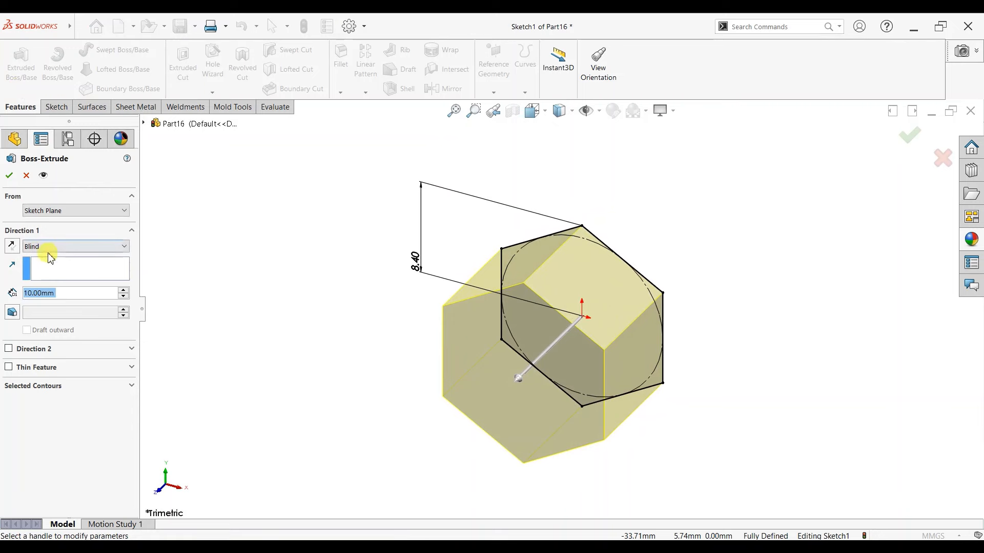
{"action": "left_click", "coordinate": [59, 246]}
{"action": "left_click", "coordinate": [55, 292]}
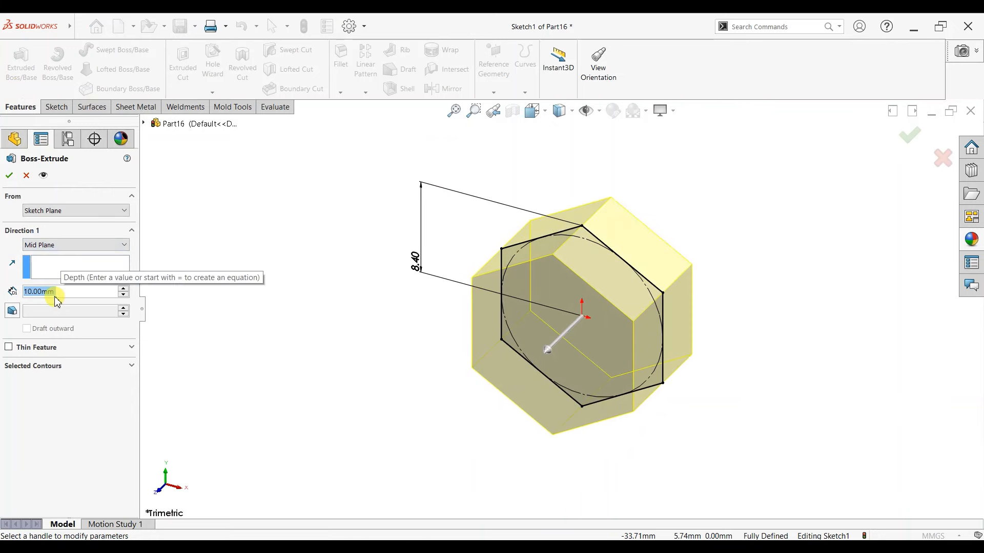
{"action": "type", "text": "7"}
{"action": "key", "text": "Return"}
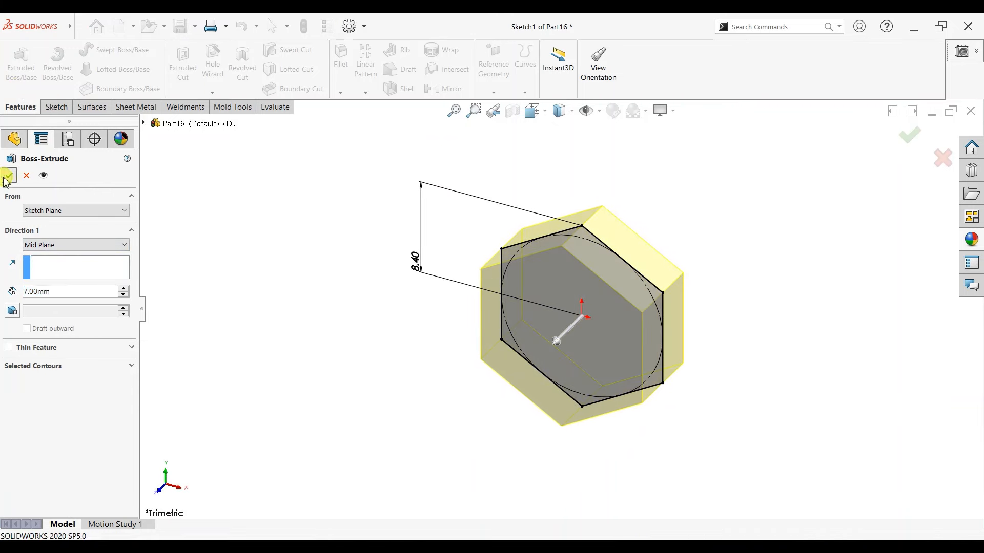
{"action": "left_click", "coordinate": [8, 175]}
Step: Sketch a circle on the hexagonal front face, centred on the origin and reaching the hexagon's flats
{"action": "left_click", "coordinate": [564, 323]}
{"action": "left_click", "coordinate": [609, 293]}
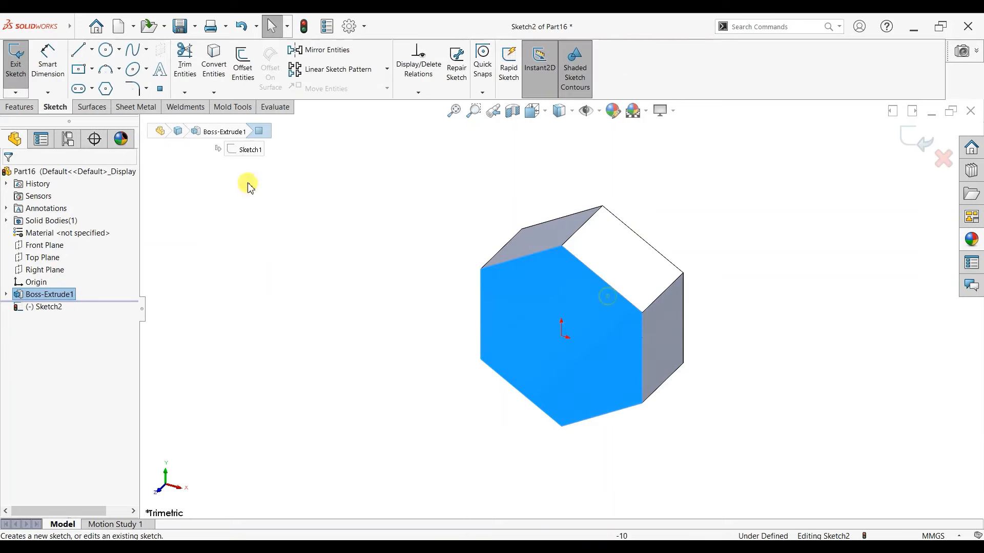
{"action": "left_click", "coordinate": [105, 49]}
{"action": "left_click", "coordinate": [563, 336]}
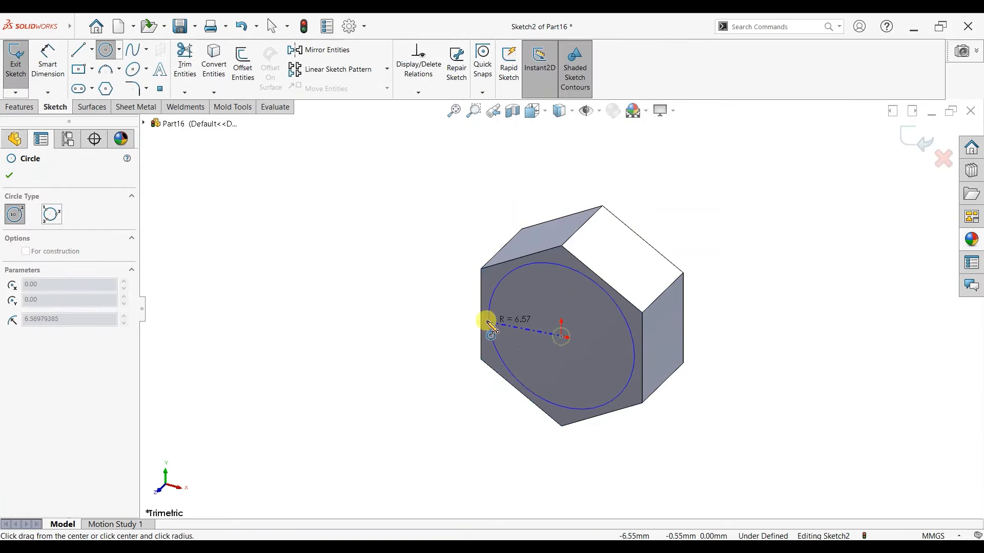
{"action": "left_click", "coordinate": [481, 315]}
{"action": "left_click", "coordinate": [8, 176]}
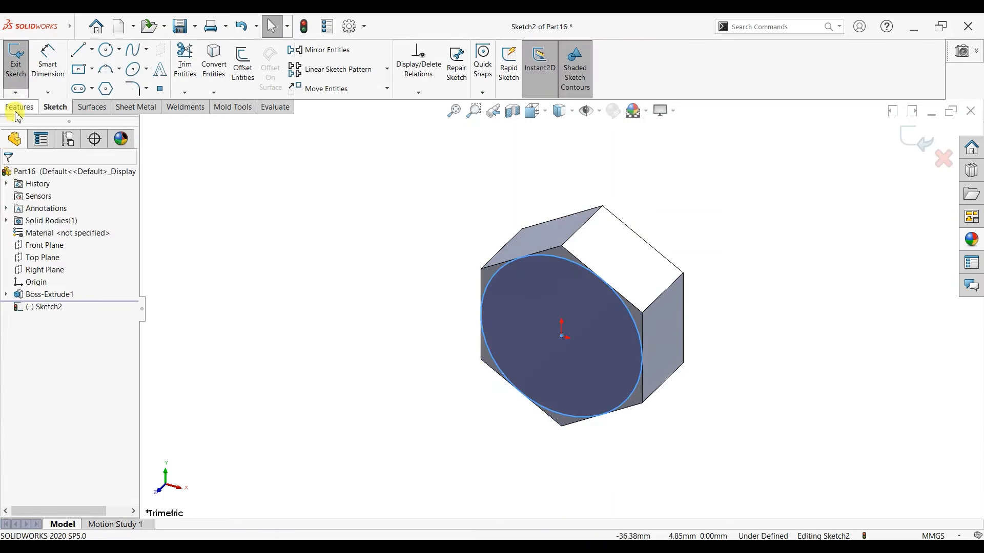
Step: Chamfer the hexagon's front corners with a 7 mm blind Extruded Cut of the circle, flipping the side to cut and adding 45° draft
{"action": "left_click", "coordinate": [19, 106]}
{"action": "left_click", "coordinate": [180, 74]}
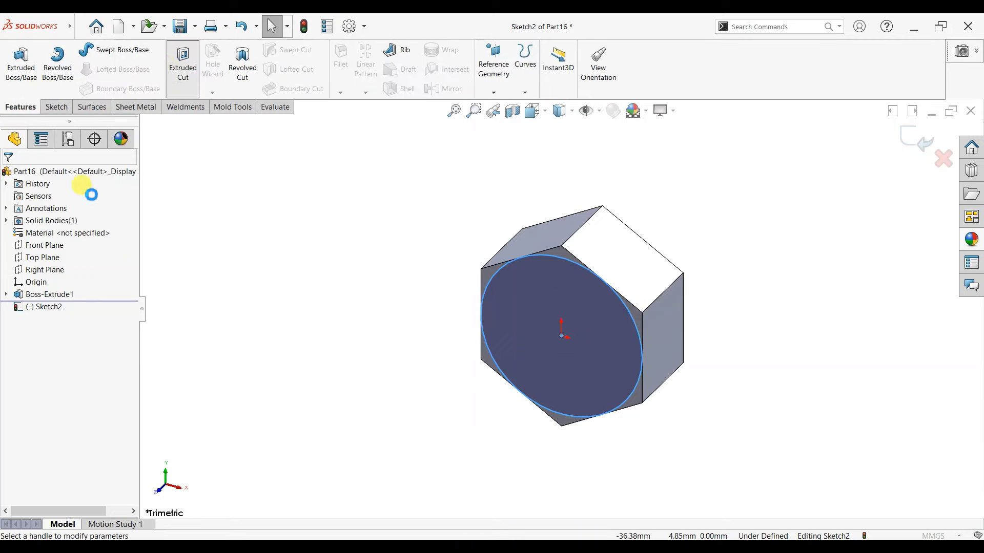
{"action": "left_click", "coordinate": [54, 246]}
{"action": "left_click", "coordinate": [55, 247]}
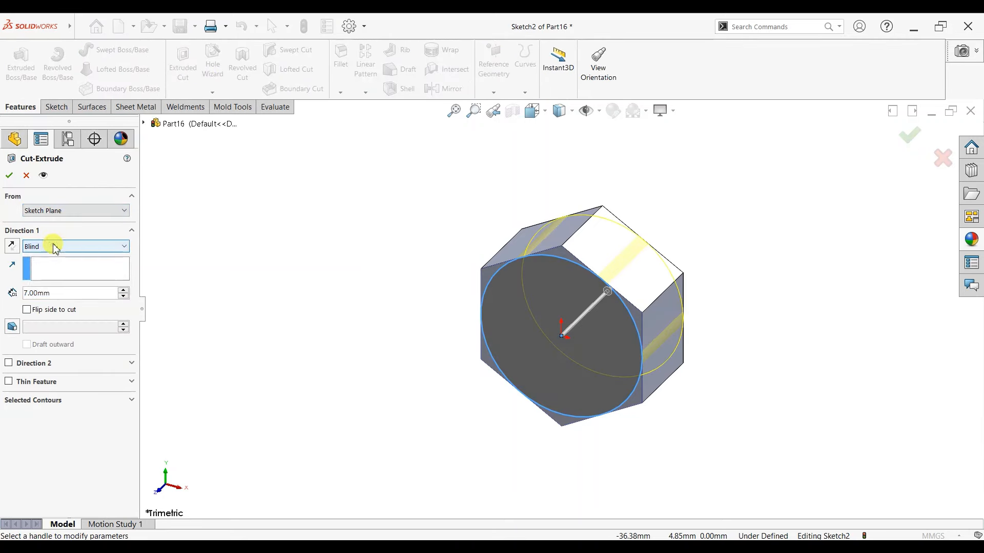
{"action": "left_click", "coordinate": [26, 310]}
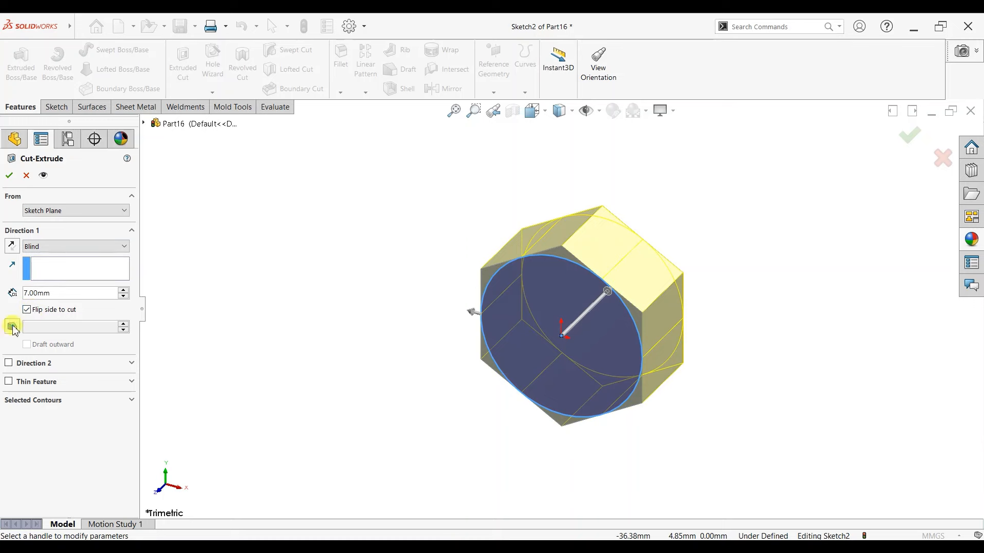
{"action": "left_click", "coordinate": [13, 329]}
{"action": "left_click", "coordinate": [9, 175]}
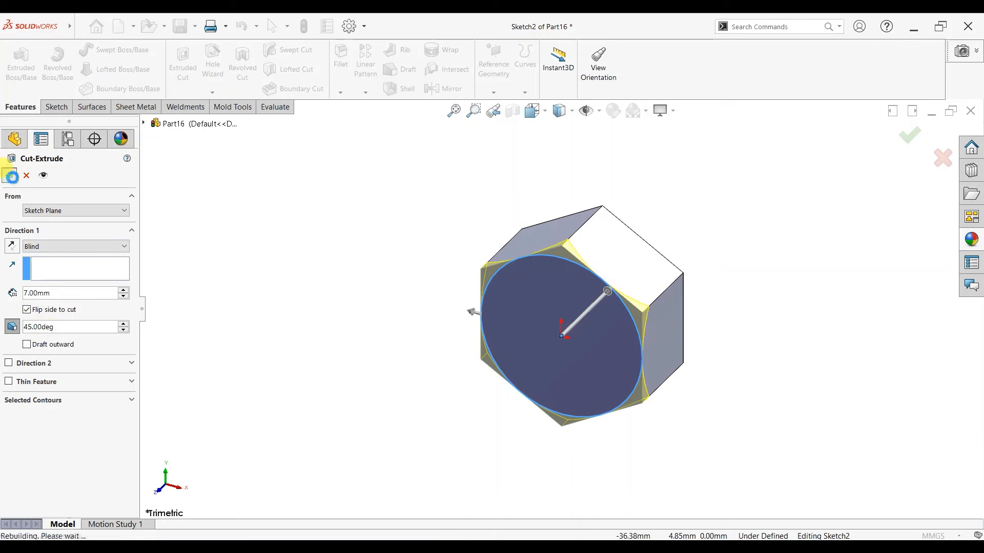
Step: Mirror the corner-chamfer cut about the Front Plane onto the nut's opposite face
{"action": "left_click", "coordinate": [43, 246]}
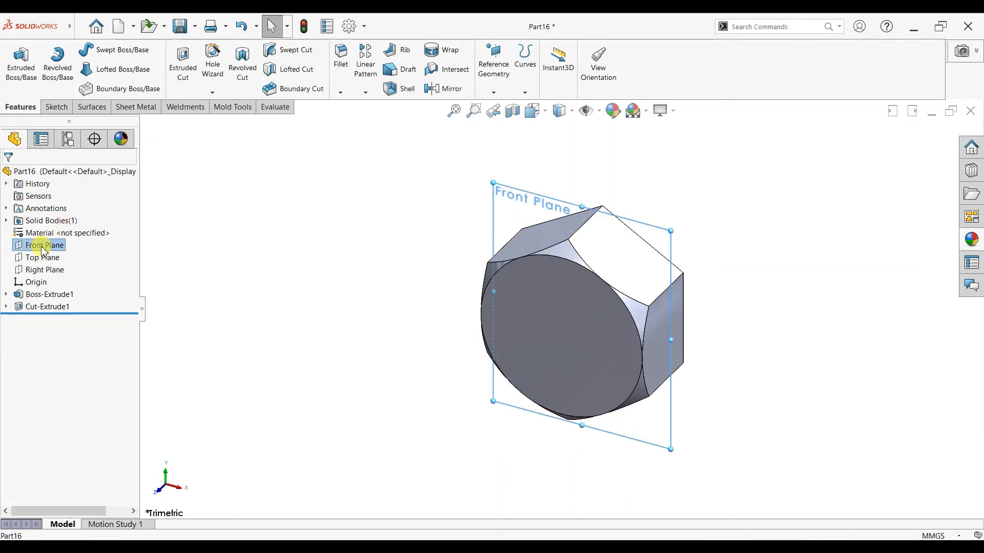
{"action": "left_click", "coordinate": [444, 89]}
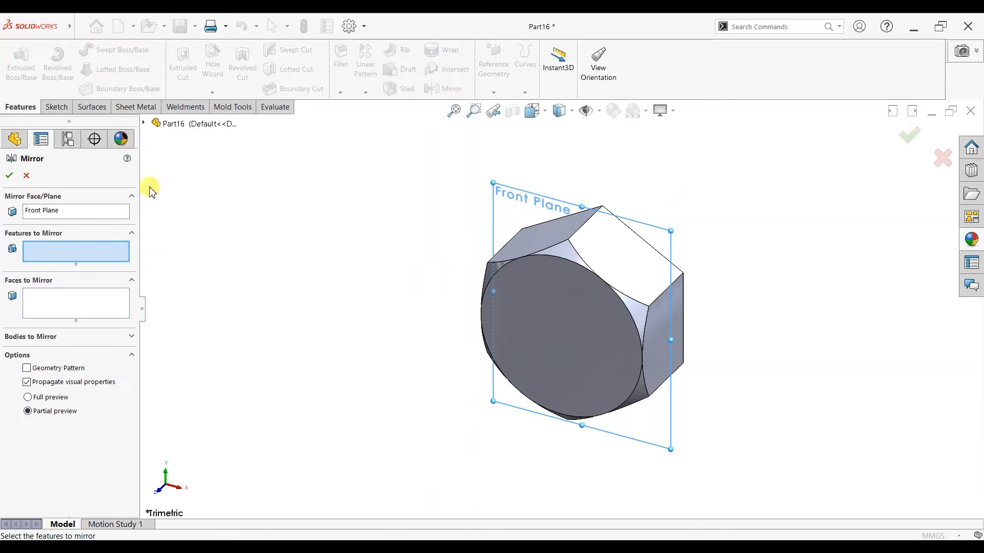
{"action": "left_click", "coordinate": [144, 123]}
{"action": "left_click", "coordinate": [196, 259]}
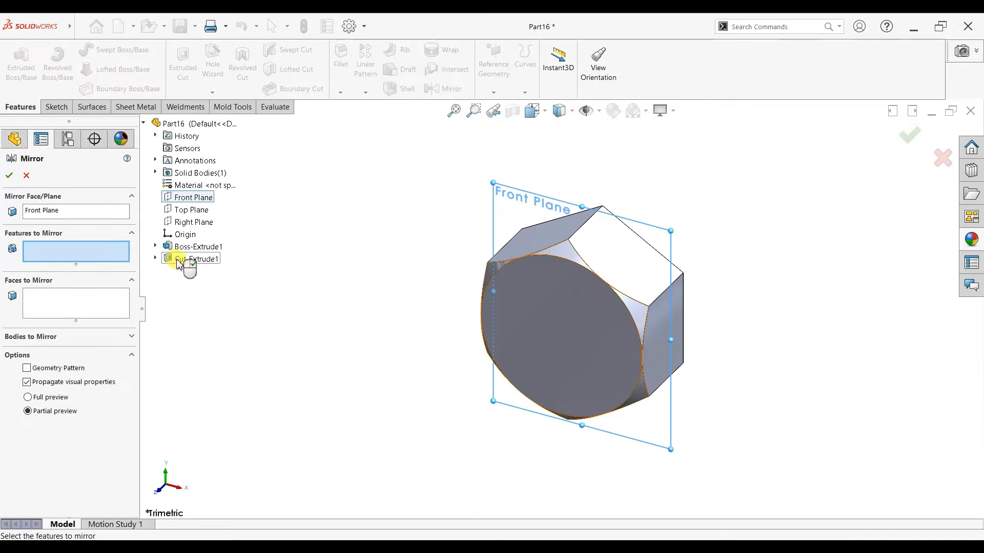
{"action": "left_click", "coordinate": [10, 176]}
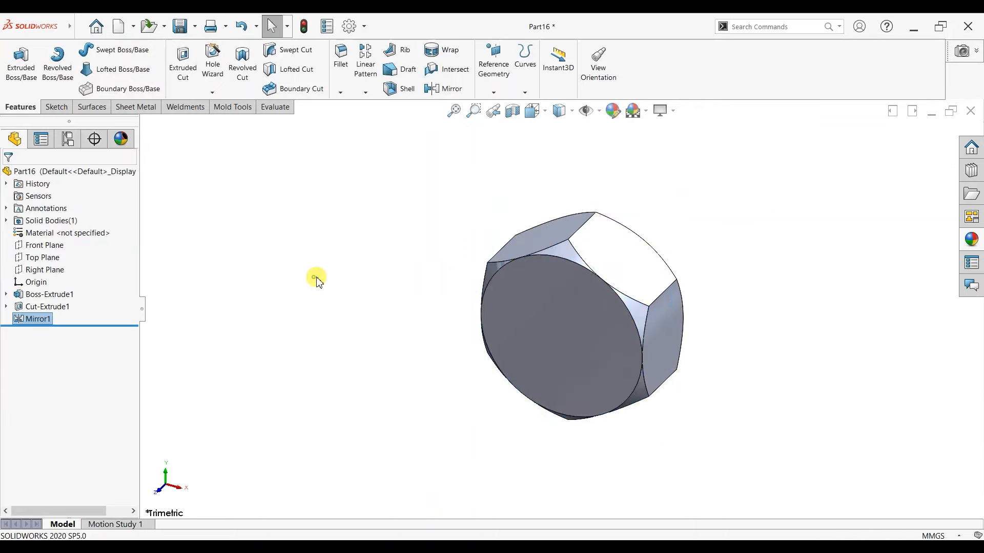
Step: Sketch a circle about 7.46 mm in diameter on the nut's round front face, centred on the origin
{"action": "left_click", "coordinate": [533, 301]}
{"action": "left_click", "coordinate": [565, 276]}
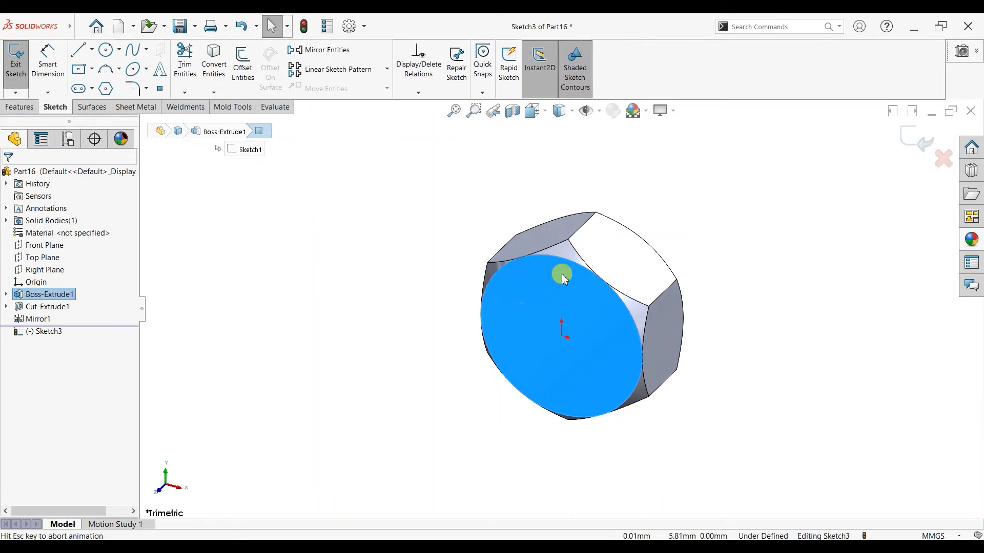
{"action": "key", "text": "ctrl+8"}
{"action": "left_click", "coordinate": [108, 54]}
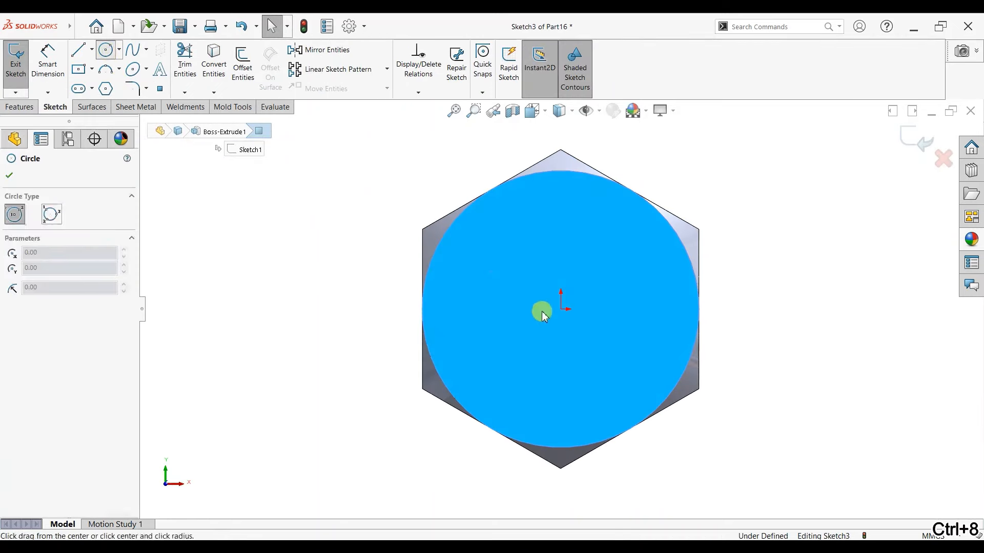
{"action": "left_click", "coordinate": [560, 309]}
{"action": "left_click", "coordinate": [517, 367]}
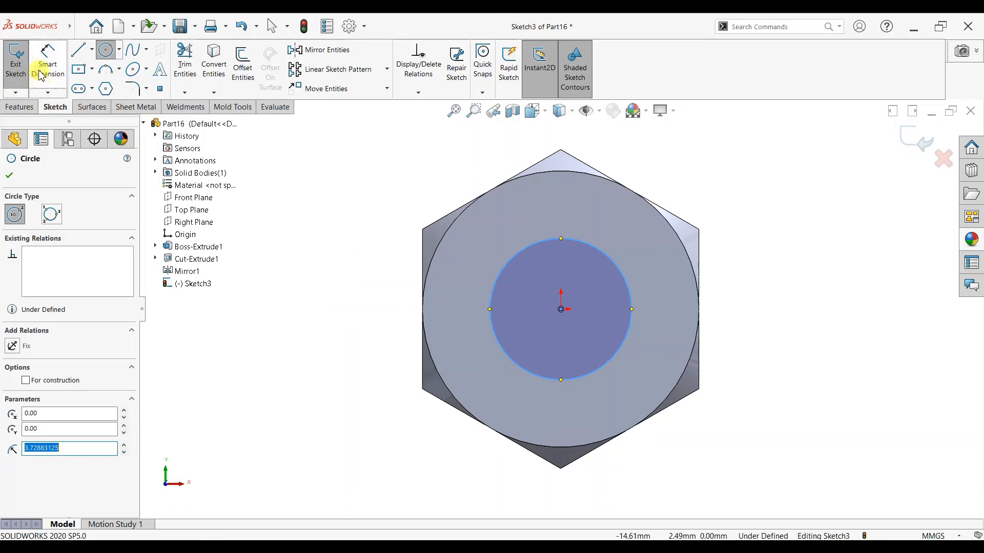
Step: Dimension the circle's diameter as 7 mm
{"action": "left_click", "coordinate": [48, 59]}
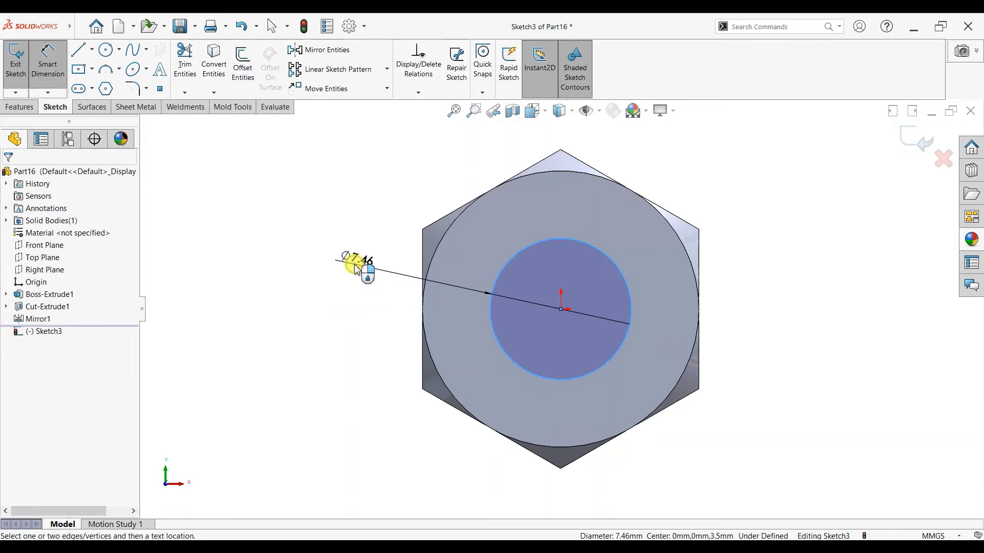
{"action": "left_click", "coordinate": [356, 267]}
{"action": "type", "text": "7"}
{"action": "key", "text": "Return"}
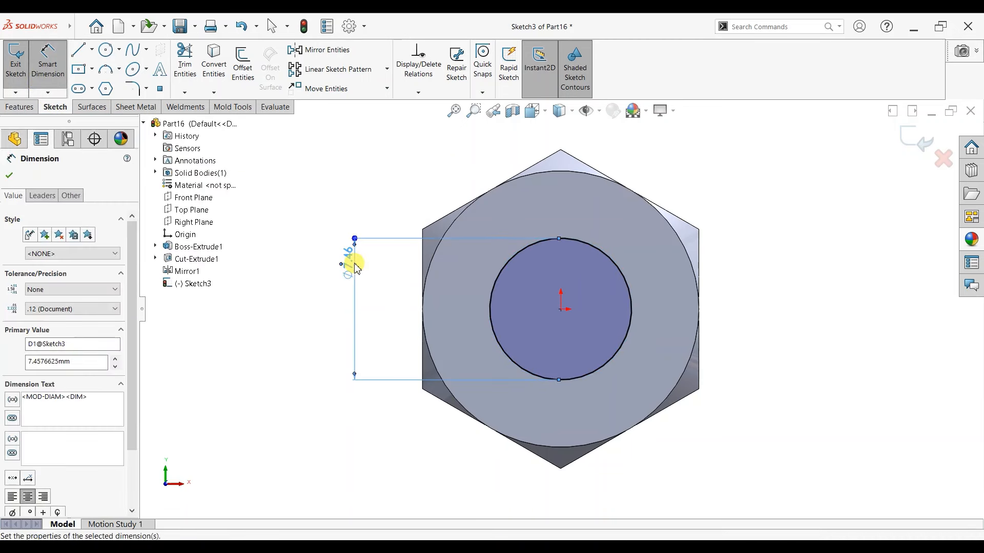
{"action": "left_click", "coordinate": [9, 174]}
Step: Cut the 7 mm circle through the nut with an Extruded Cut to make the central bore
{"action": "left_click", "coordinate": [21, 106]}
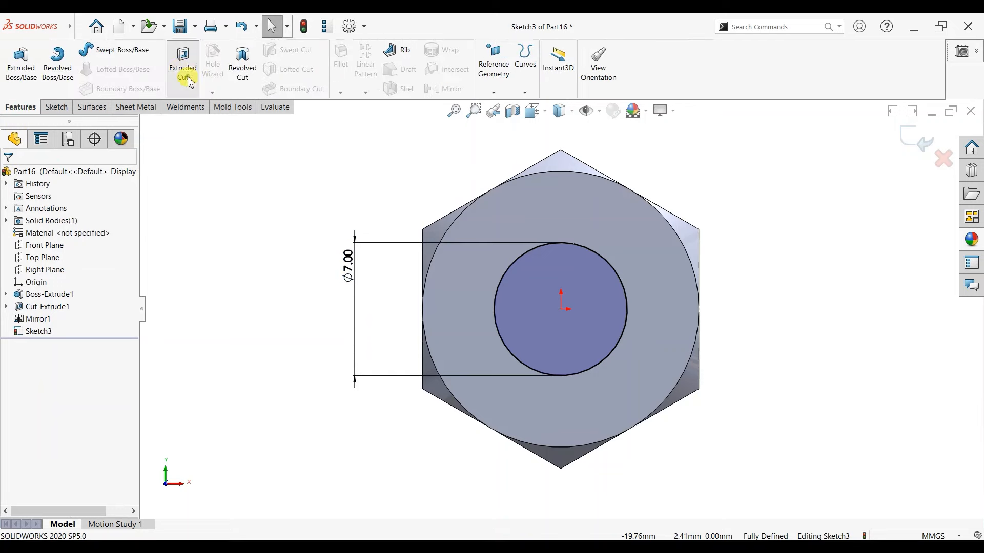
{"action": "left_click", "coordinate": [77, 246]}
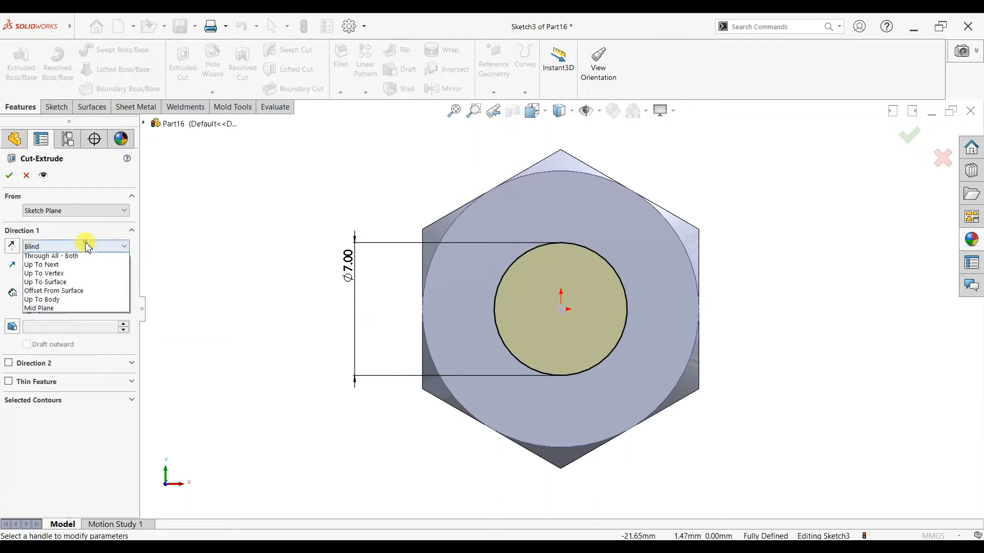
{"action": "left_click", "coordinate": [46, 256]}
{"action": "left_click", "coordinate": [9, 176]}
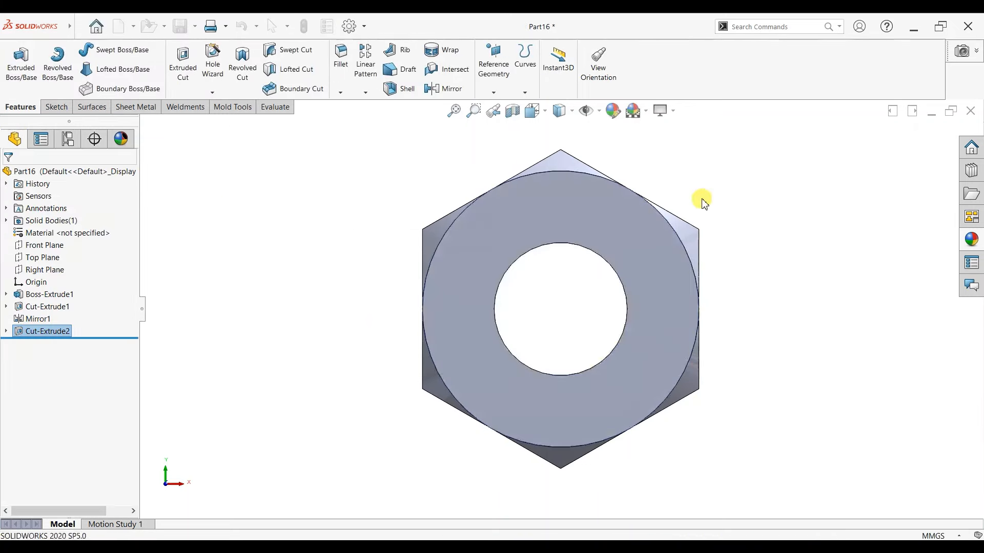
Step: Apply the Plain Carbon Steel material to the nut
{"action": "middle_click_drag", "start_coordinate": [702, 202], "coordinate": [719, 267]}
{"action": "right_click", "coordinate": [78, 233]}
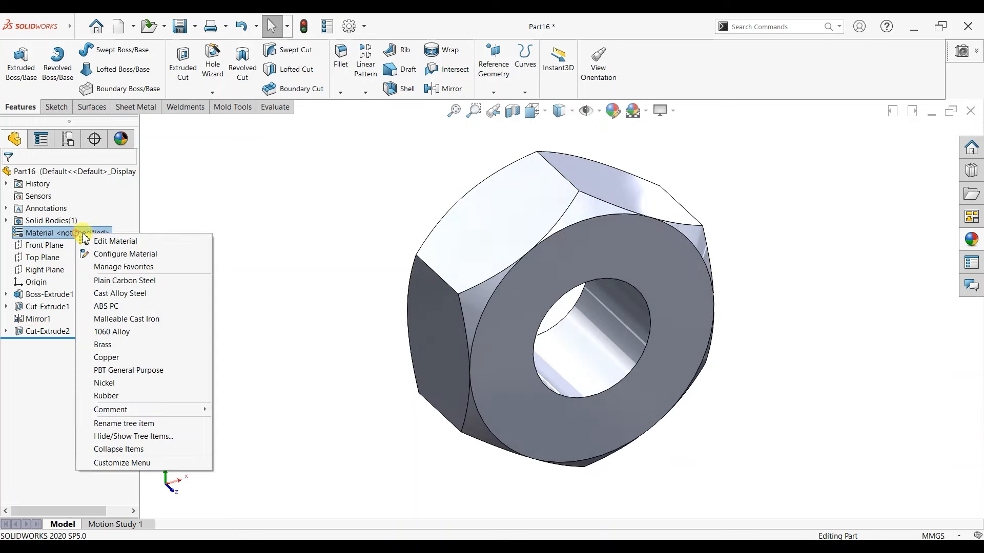
{"action": "left_click", "coordinate": [89, 241]}
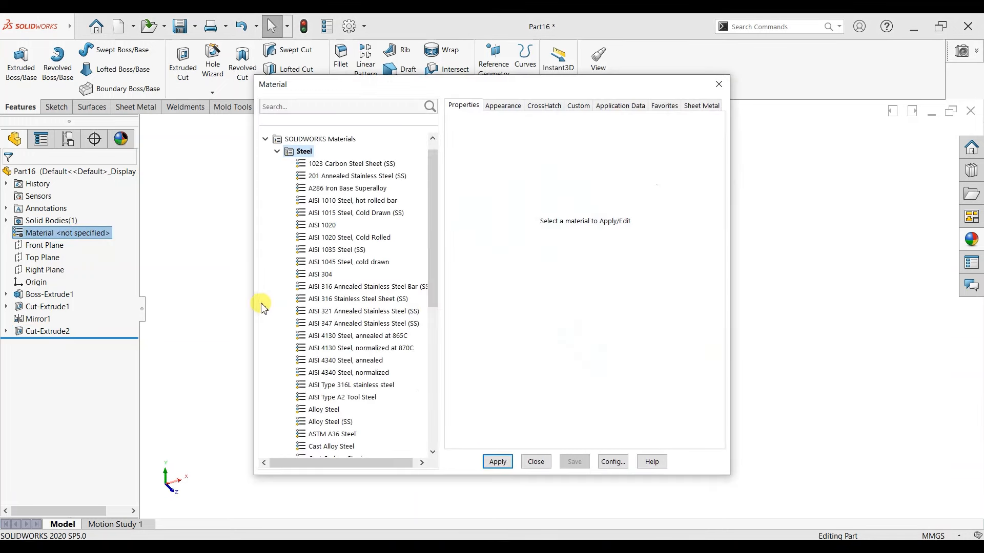
{"action": "scroll", "coordinate": [314, 387], "scroll_direction": "down", "scroll_amount": 2}
{"action": "left_click", "coordinate": [330, 435]}
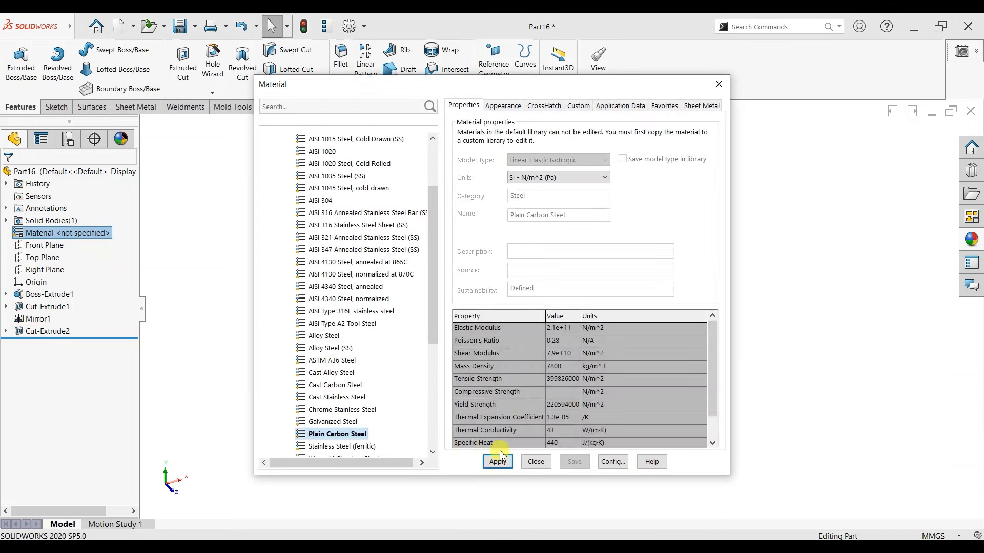
{"action": "left_click", "coordinate": [507, 463]}
{"action": "left_click", "coordinate": [535, 463]}
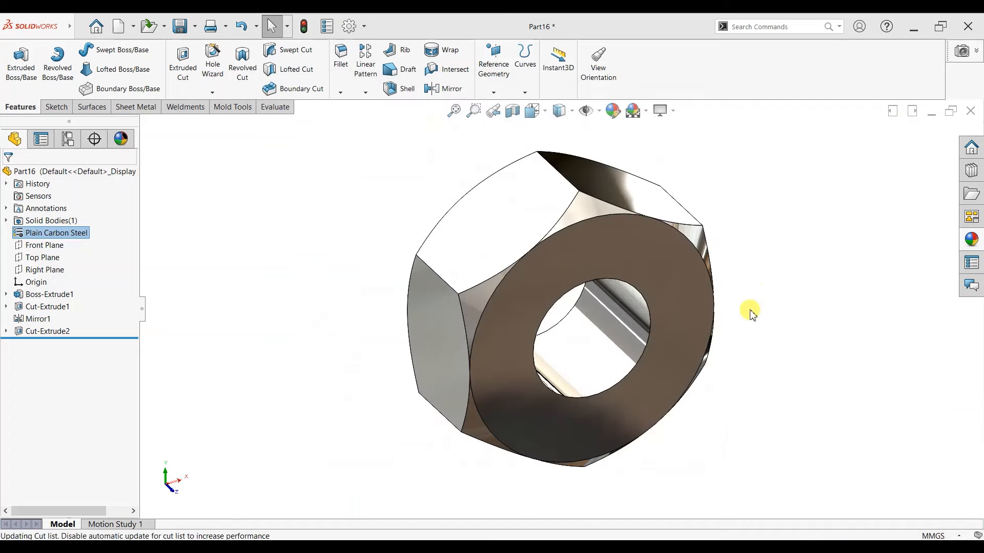
Step: Start a Thread on the bore's circular edge and offset its start 5 mm outward from the face
{"action": "middle_click_drag", "start_coordinate": [687, 310], "coordinate": [661, 311]}
{"action": "scroll", "coordinate": [678, 350], "scroll_direction": "down", "scroll_amount": 2}
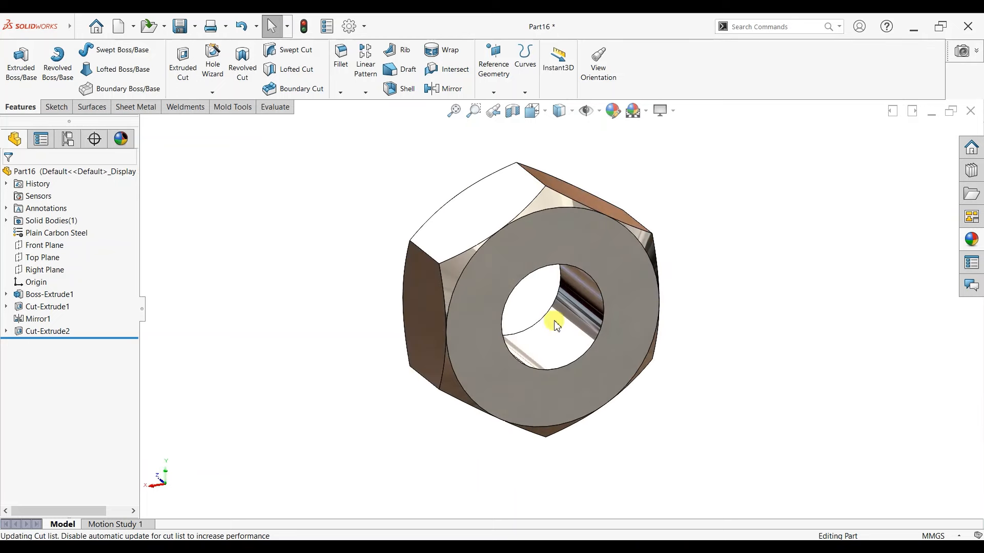
{"action": "left_click", "coordinate": [213, 93]}
{"action": "left_click", "coordinate": [222, 129]}
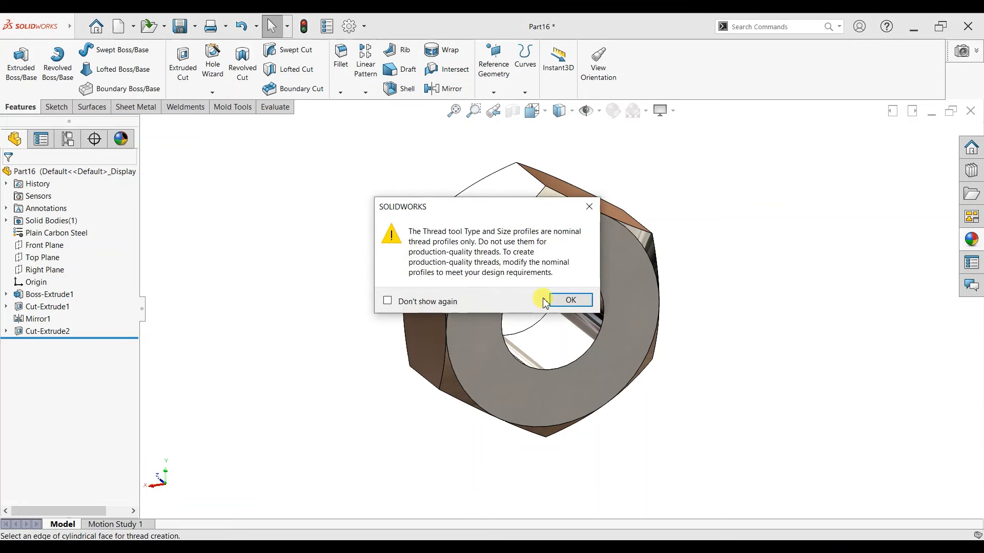
{"action": "left_click", "coordinate": [566, 301]}
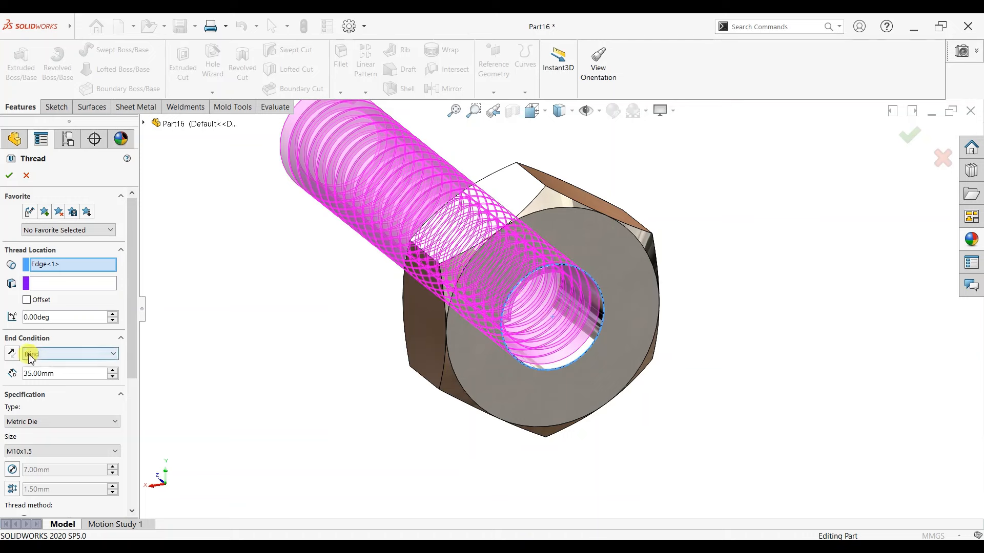
{"action": "left_click", "coordinate": [43, 300]}
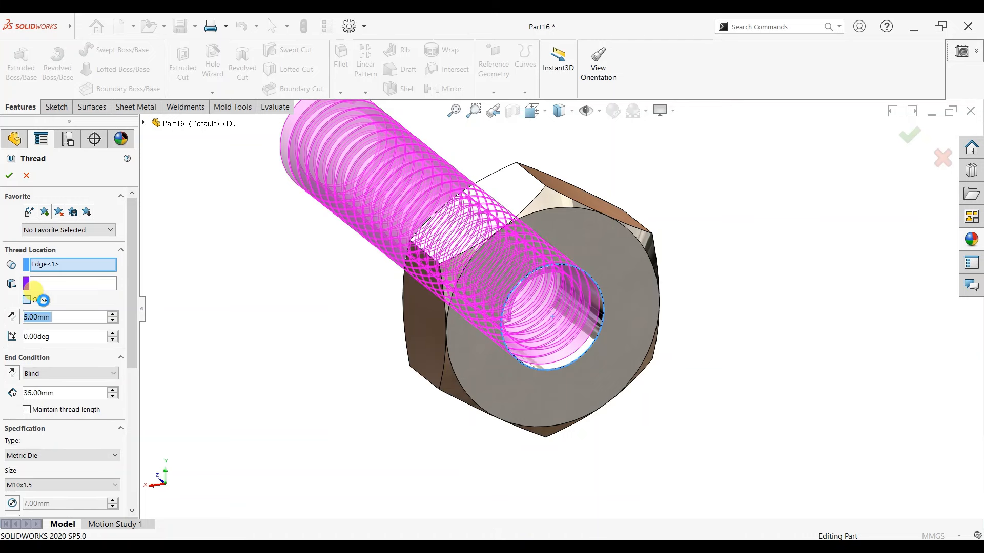
{"action": "left_click", "coordinate": [12, 317]}
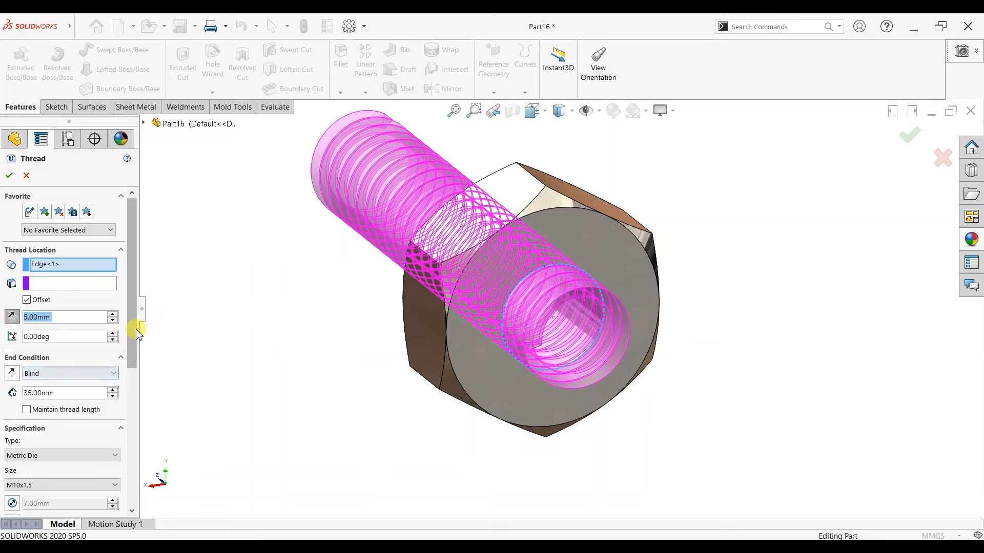
Step: Set the thread type to Metric Tap, size M10x1.5, and cut it into the nut's bore from the circular edge
{"action": "left_click_drag", "start_coordinate": [136, 330], "coordinate": [132, 381]}
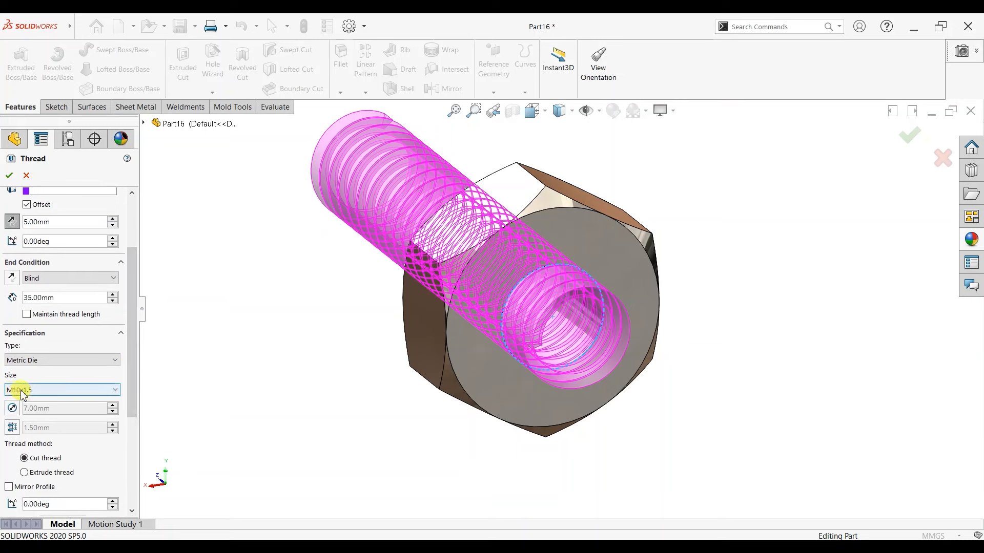
{"action": "left_click", "coordinate": [25, 391]}
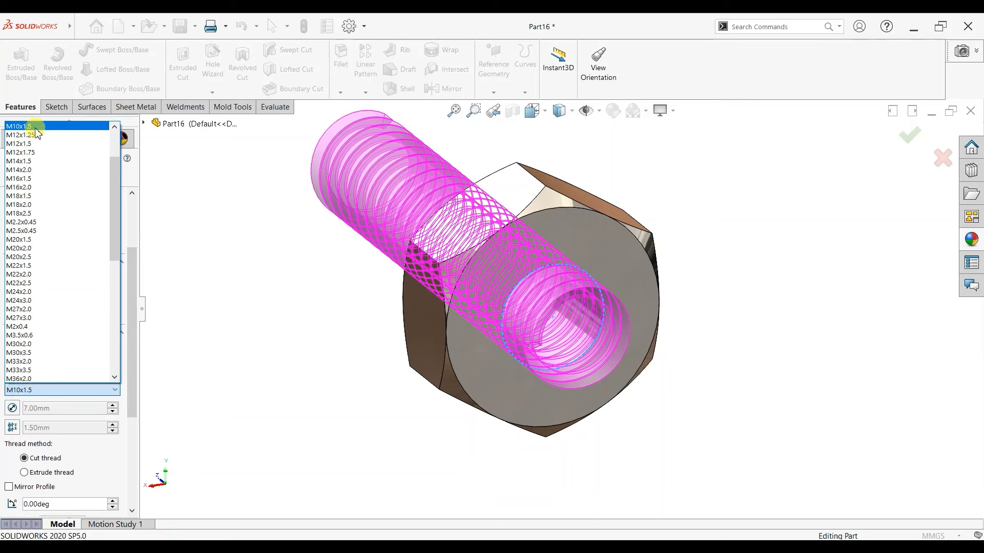
{"action": "left_click", "coordinate": [31, 127]}
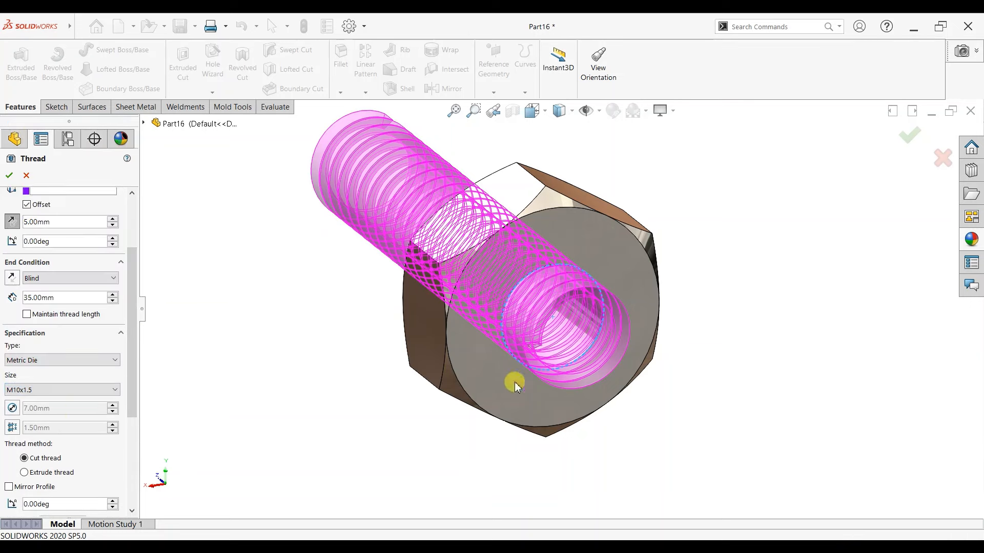
{"action": "middle_click_drag", "start_coordinate": [515, 387], "coordinate": [502, 350]}
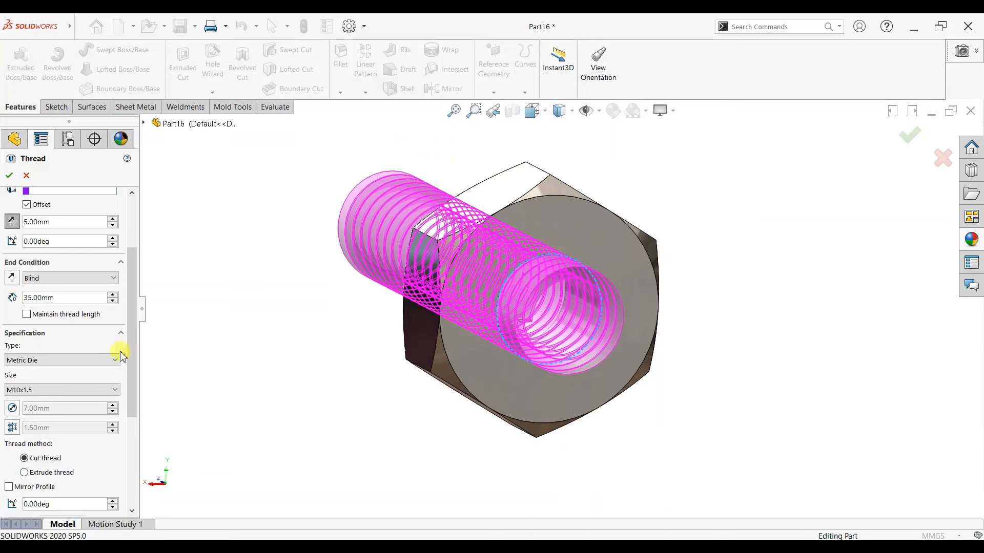
{"action": "left_click", "coordinate": [119, 359]}
{"action": "left_click", "coordinate": [51, 395]}
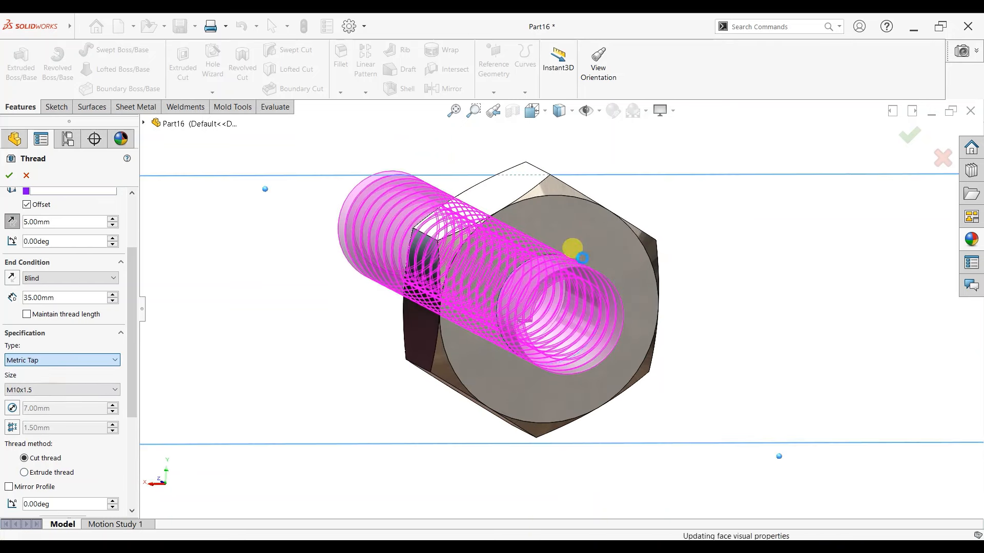
{"action": "left_click", "coordinate": [569, 257]}
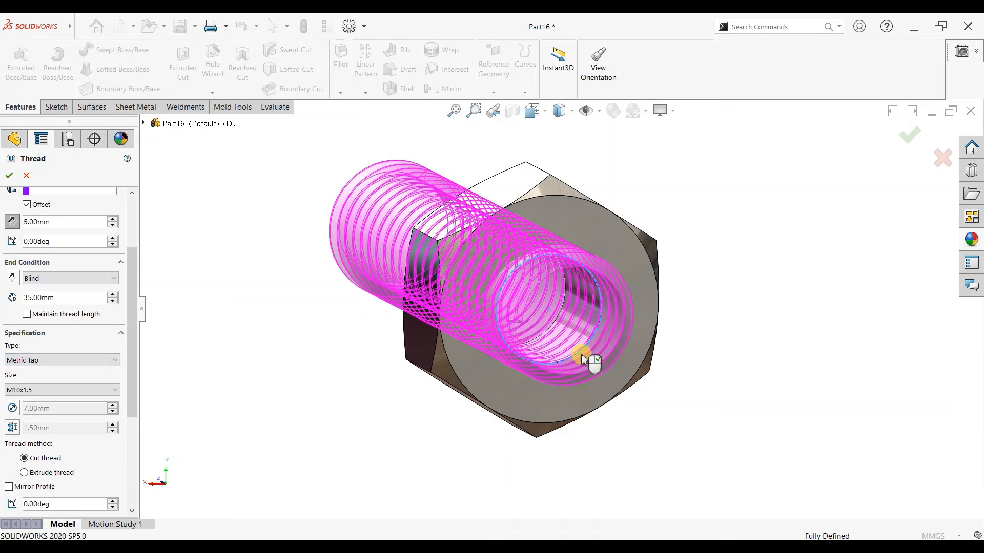
{"action": "scroll", "coordinate": [581, 358], "scroll_direction": "down", "scroll_amount": 2}
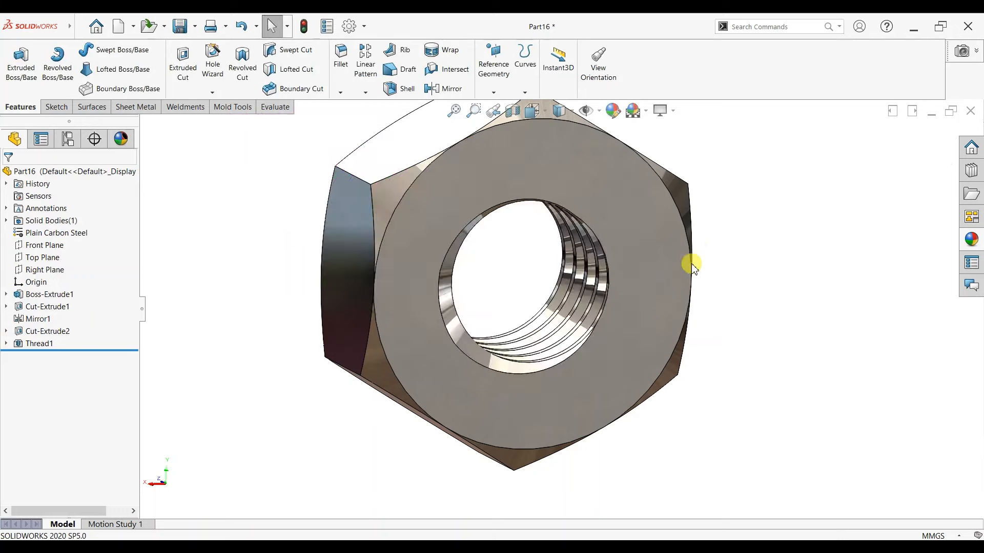
Step: Save the nut part as Nut in the M10 folder, rebuilding the document before saving
{"action": "middle_click_drag", "start_coordinate": [692, 268], "coordinate": [714, 297]}
{"action": "key", "text": "f"}
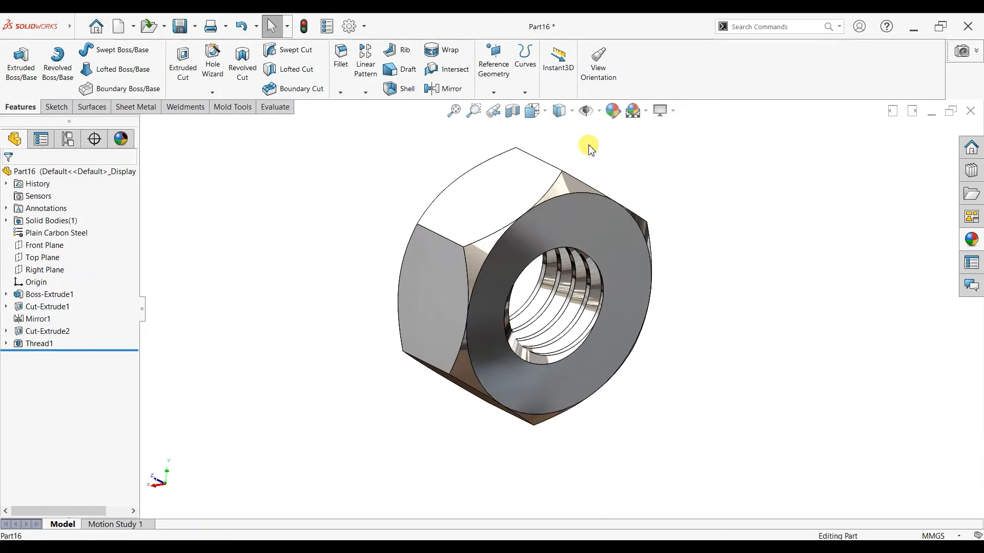
{"action": "left_click", "coordinate": [196, 27]}
{"action": "left_click", "coordinate": [199, 58]}
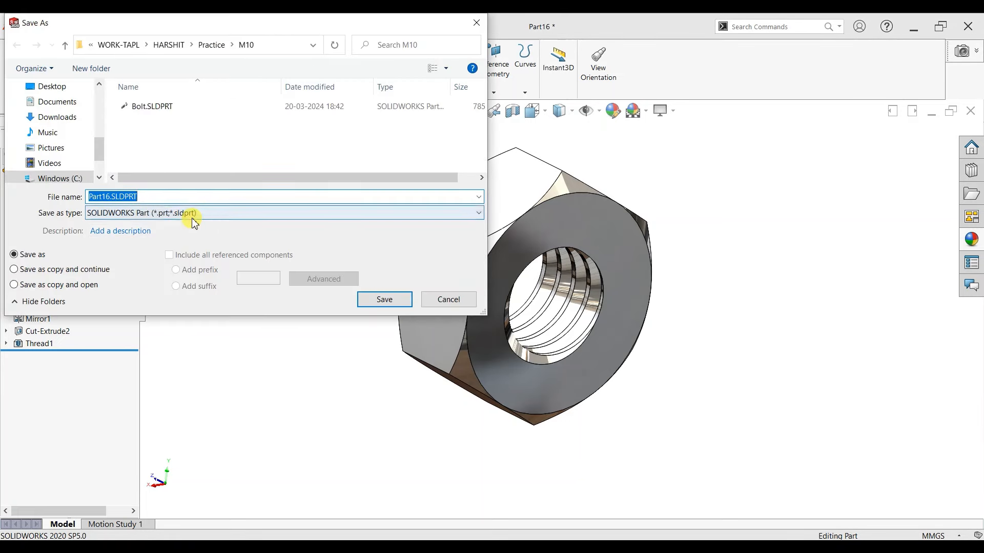
{"action": "left_click", "coordinate": [402, 300]}
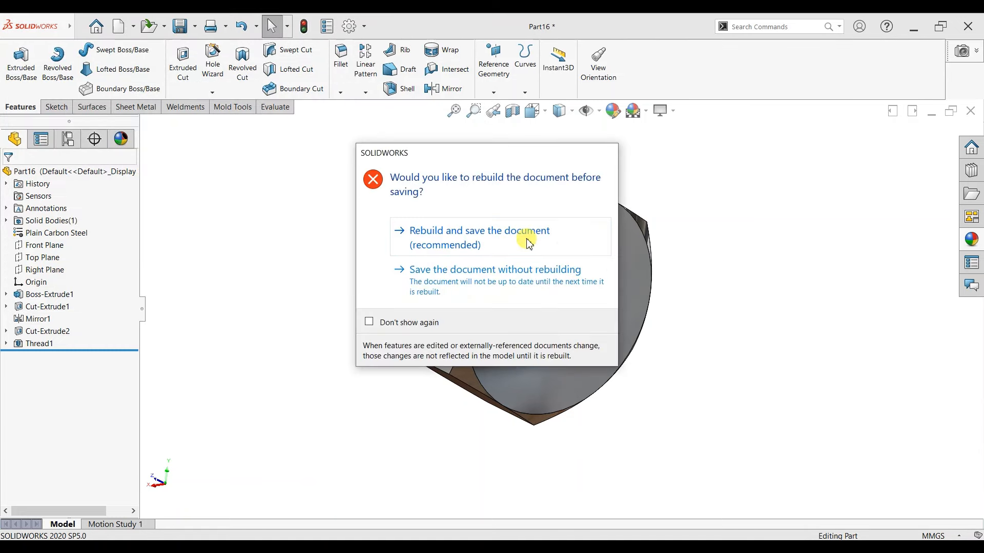
{"action": "left_click", "coordinate": [500, 243]}
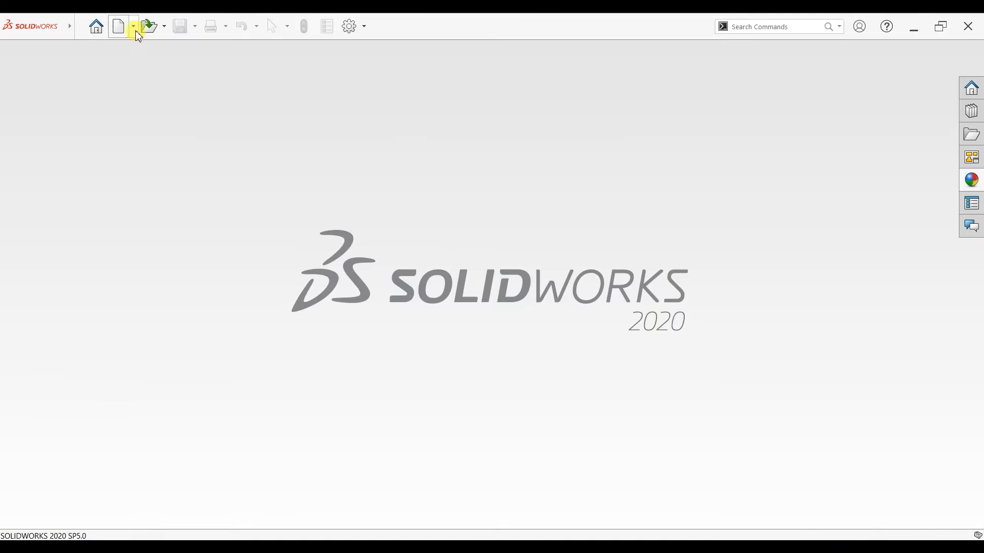
Step: Create a new assembly without placing a component yet, and change its scene to a plain white background
{"action": "left_click", "coordinate": [135, 30]}
{"action": "left_click", "coordinate": [136, 41]}
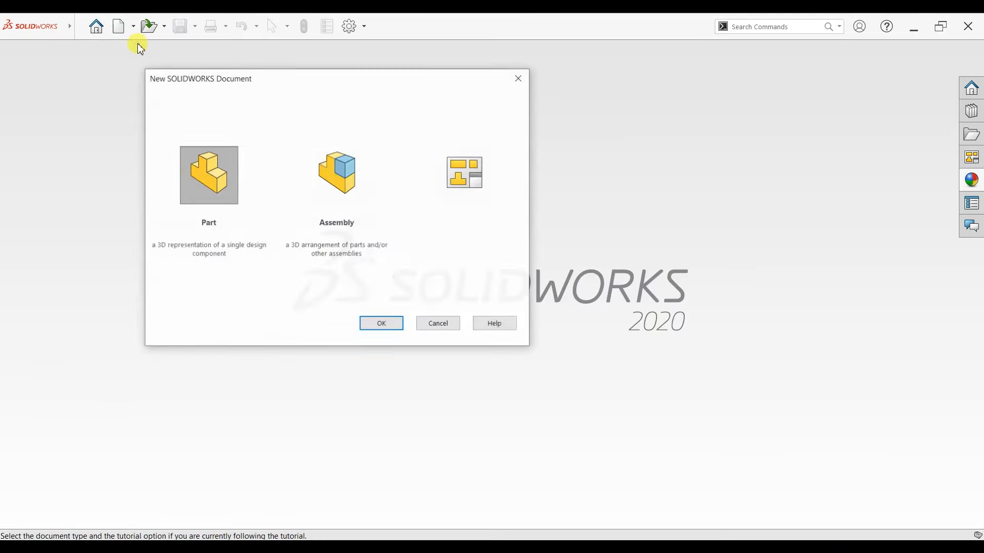
{"action": "left_click", "coordinate": [337, 174]}
{"action": "left_click", "coordinate": [382, 324]}
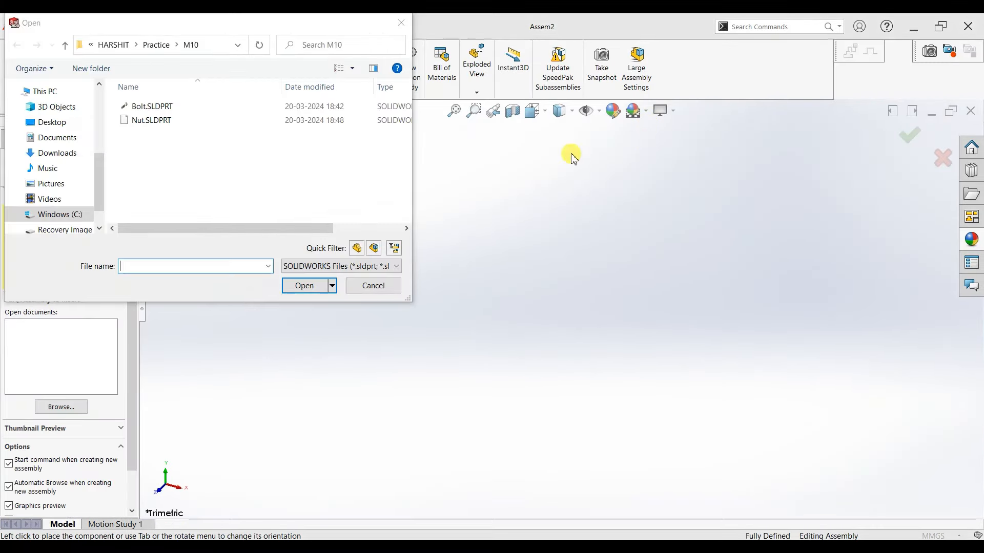
{"action": "left_click", "coordinate": [399, 24]}
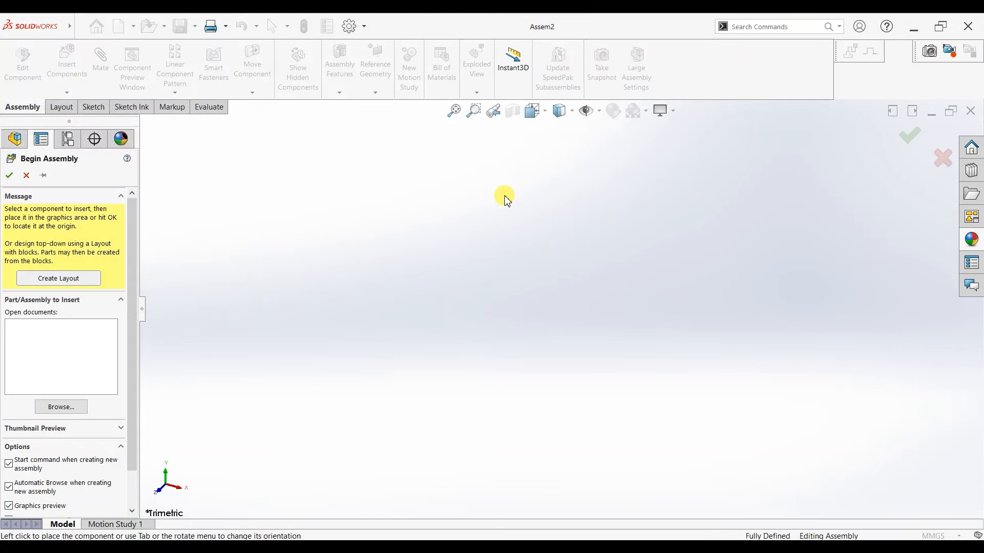
{"action": "left_click", "coordinate": [27, 177]}
{"action": "left_click", "coordinate": [635, 110]}
{"action": "left_click", "coordinate": [658, 138]}
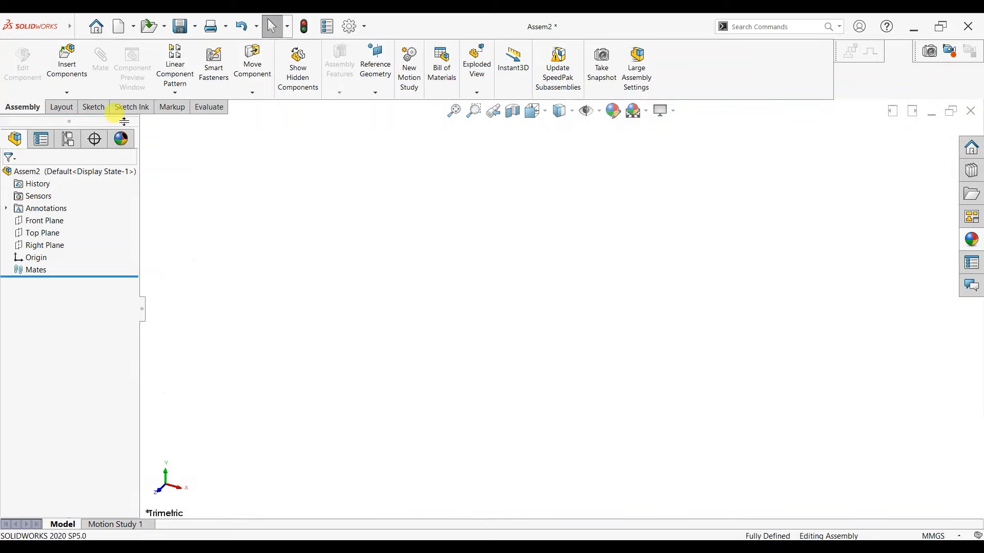
Step: Insert the Bolt and Nut parts from the M10 folder and place them side by side in the assembly
{"action": "left_click", "coordinate": [67, 64]}
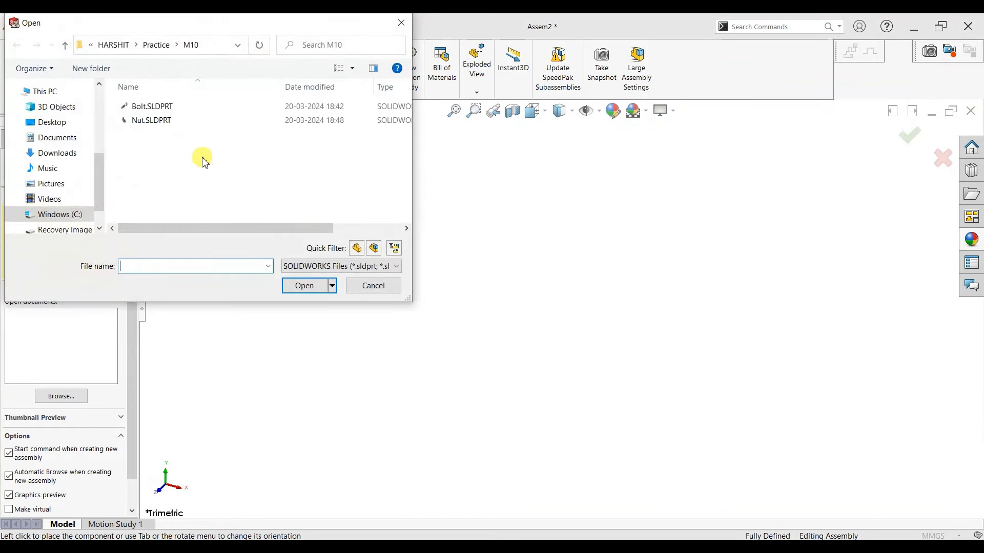
{"action": "left_click_drag", "start_coordinate": [161, 149], "coordinate": [160, 104]}
{"action": "left_click", "coordinate": [298, 286]}
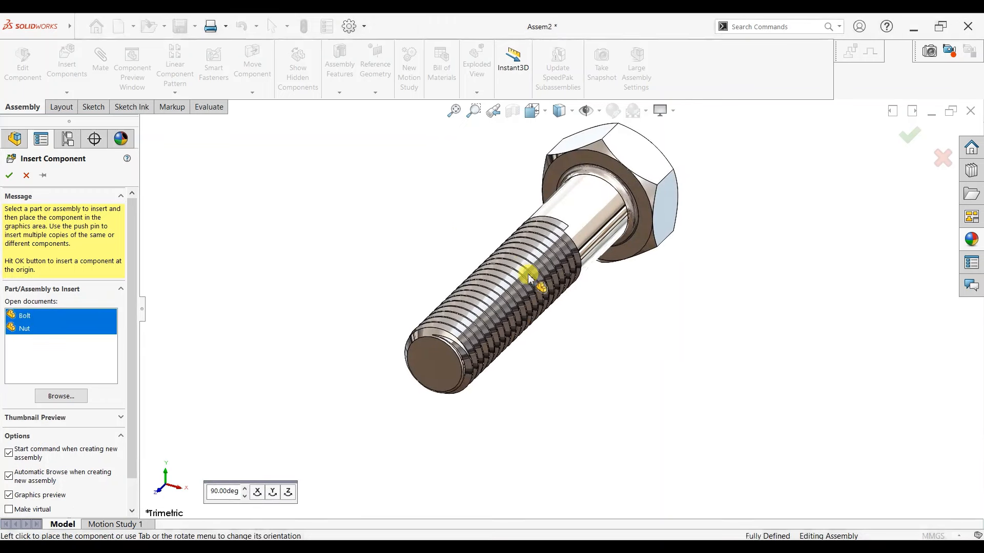
{"action": "left_click", "coordinate": [517, 274]}
{"action": "left_click", "coordinate": [481, 271]}
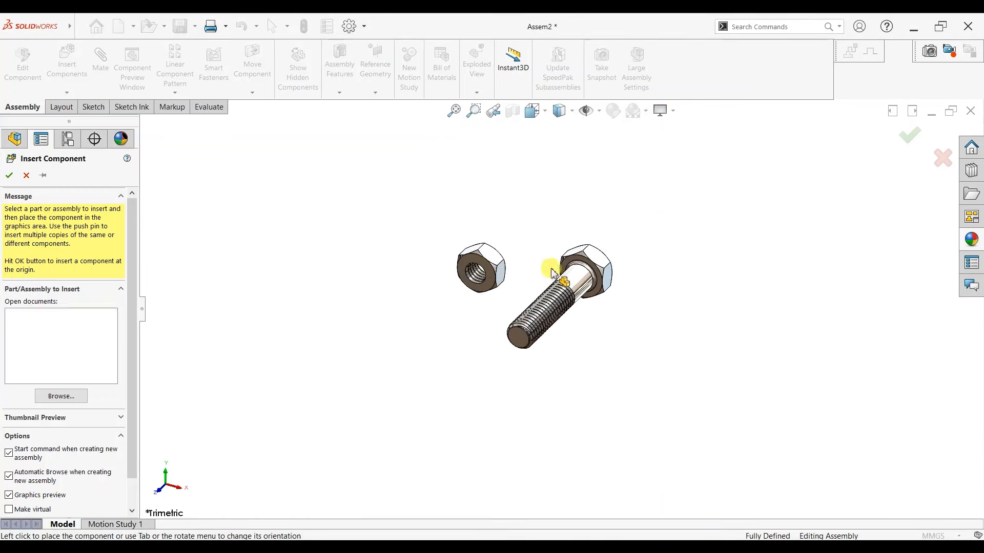
Step: Float the bolt and mate its origin coincident with the assembly origin, with the axes aligned
{"action": "scroll", "coordinate": [577, 275], "scroll_direction": "down", "scroll_amount": 3}
{"action": "right_click", "coordinate": [572, 277]}
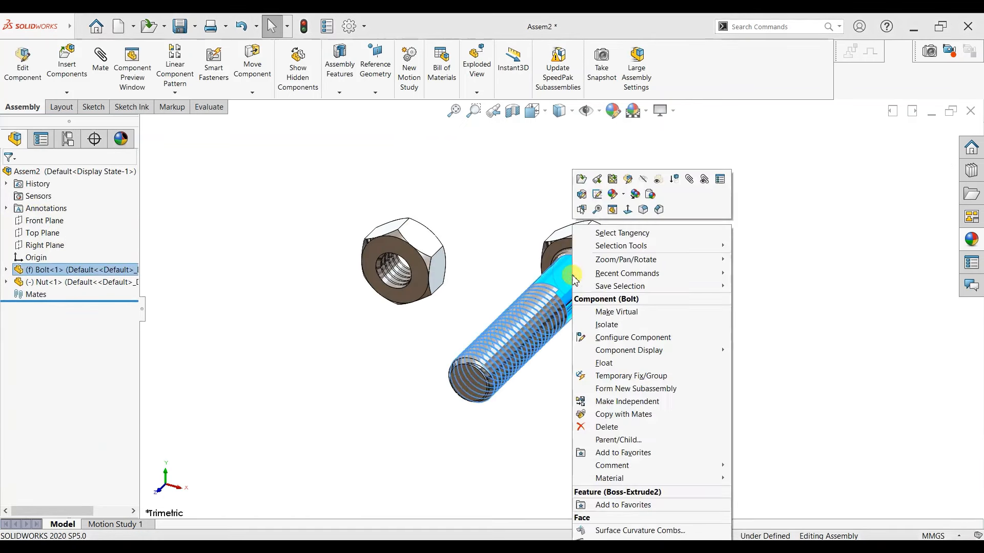
{"action": "left_click", "coordinate": [594, 364]}
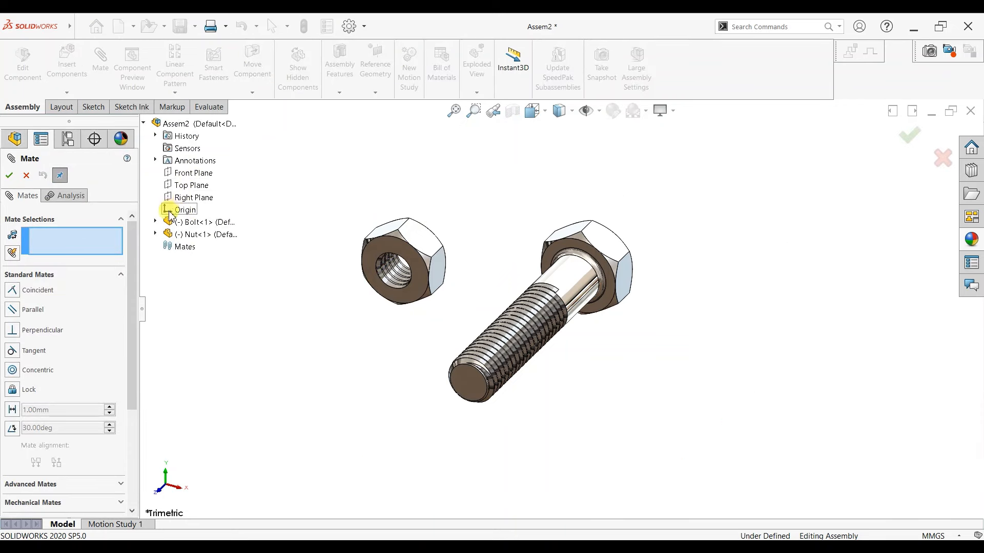
{"action": "left_click", "coordinate": [171, 211]}
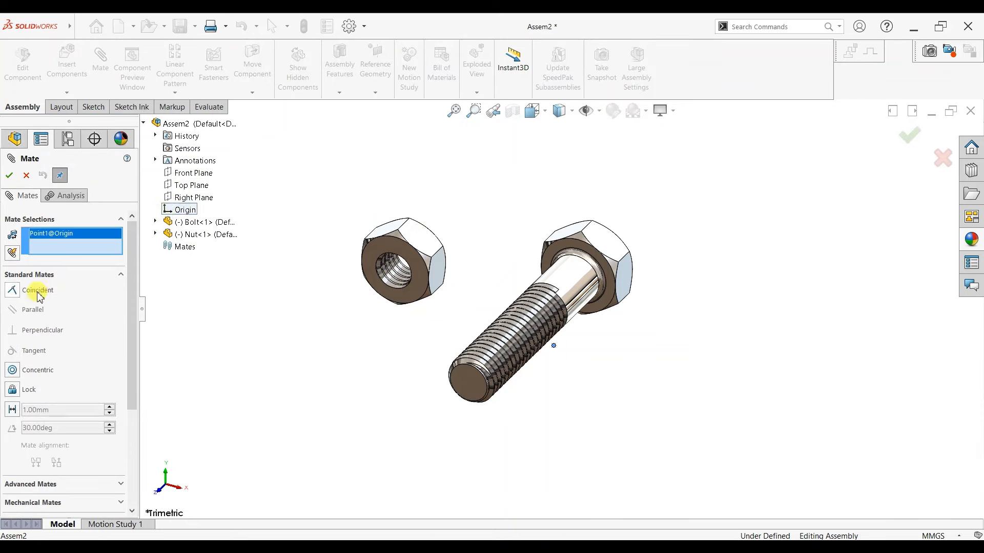
{"action": "left_click", "coordinate": [156, 222]}
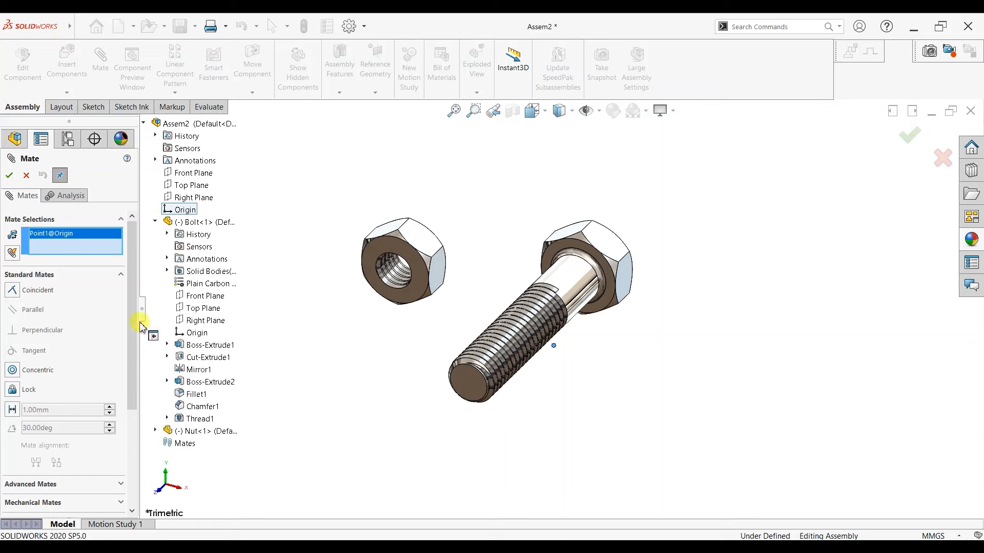
{"action": "left_click", "coordinate": [179, 334]}
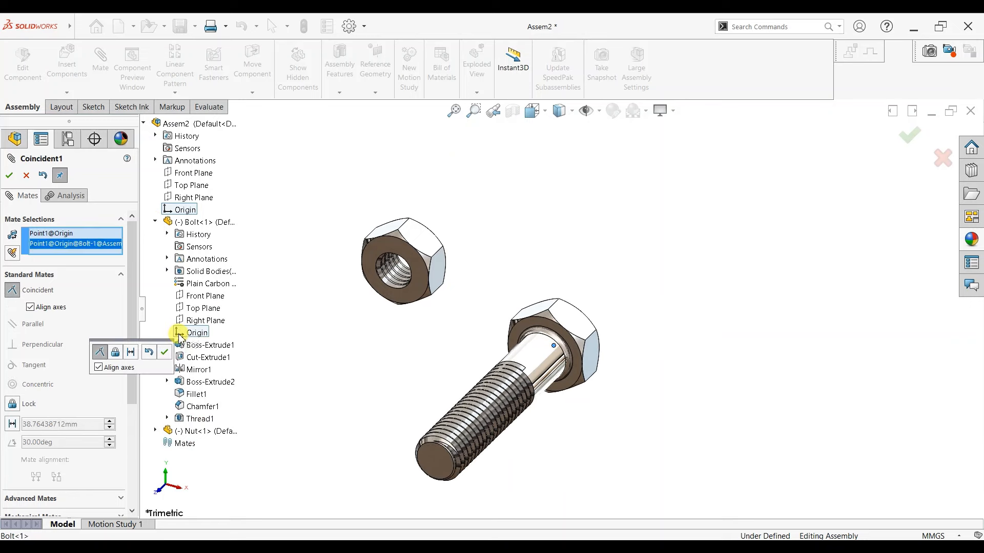
{"action": "left_click", "coordinate": [165, 357]}
{"action": "middle_click_drag", "start_coordinate": [541, 398], "coordinate": [425, 431]}
{"action": "scroll", "coordinate": [433, 397], "scroll_direction": "down", "scroll_amount": 3}
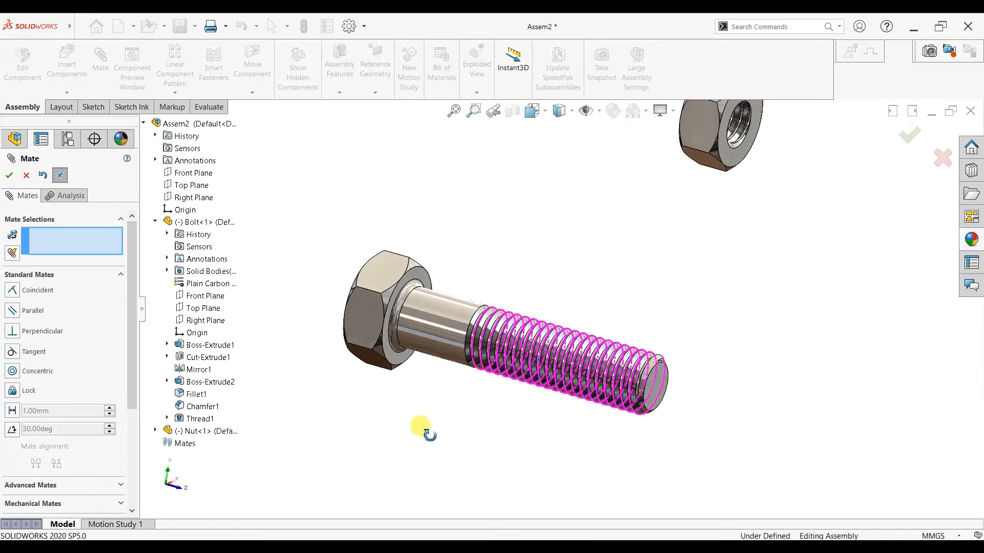
{"action": "left_click", "coordinate": [9, 176]}
Step: Fix the bolt in place in the assembly
{"action": "left_click", "coordinate": [405, 320]}
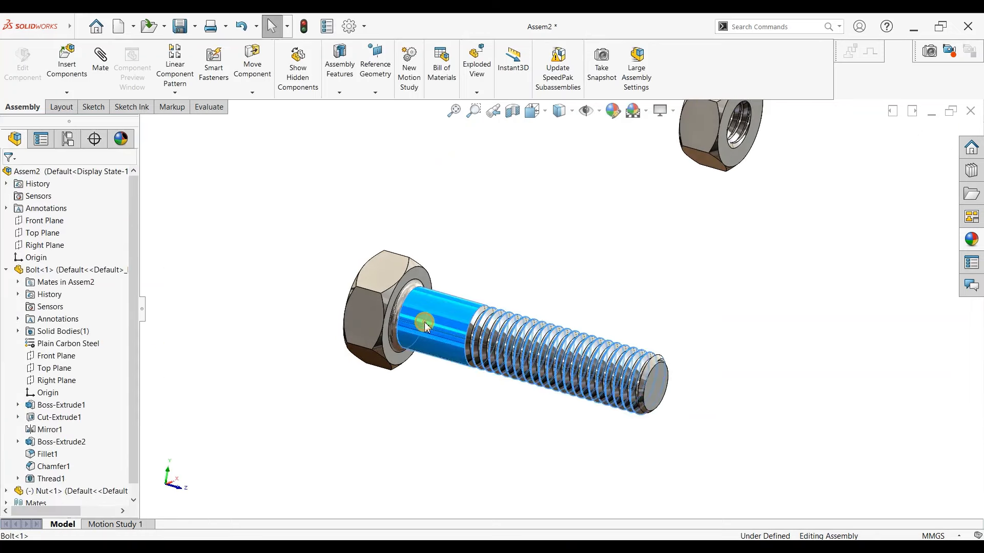
{"action": "right_click", "coordinate": [405, 320]}
{"action": "left_click", "coordinate": [450, 350]}
{"action": "left_click", "coordinate": [749, 332]}
Step: Show the temporary axes of the bolt and nut
{"action": "key", "text": "space"}
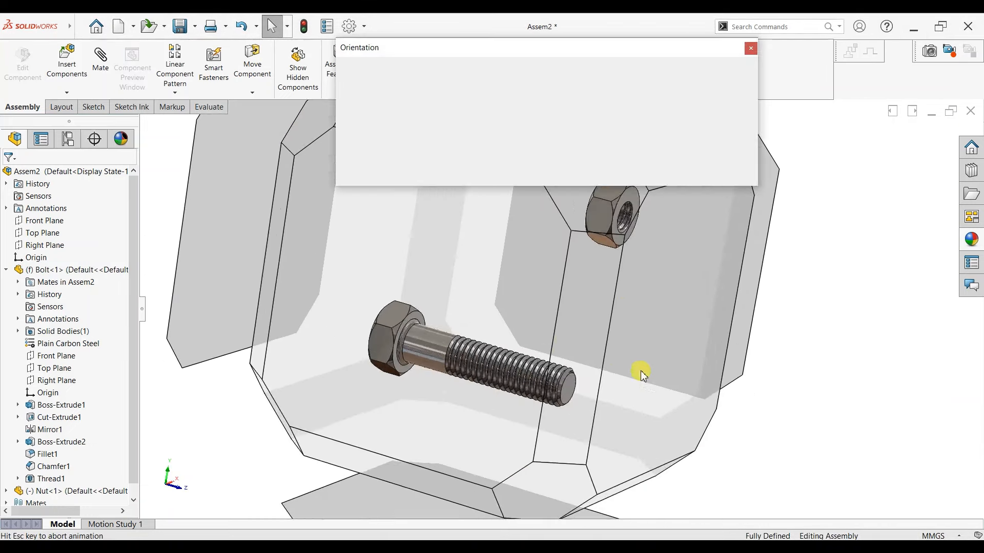
{"action": "key", "text": "Escape"}
{"action": "middle_click_drag", "start_coordinate": [470, 328], "coordinate": [563, 449]}
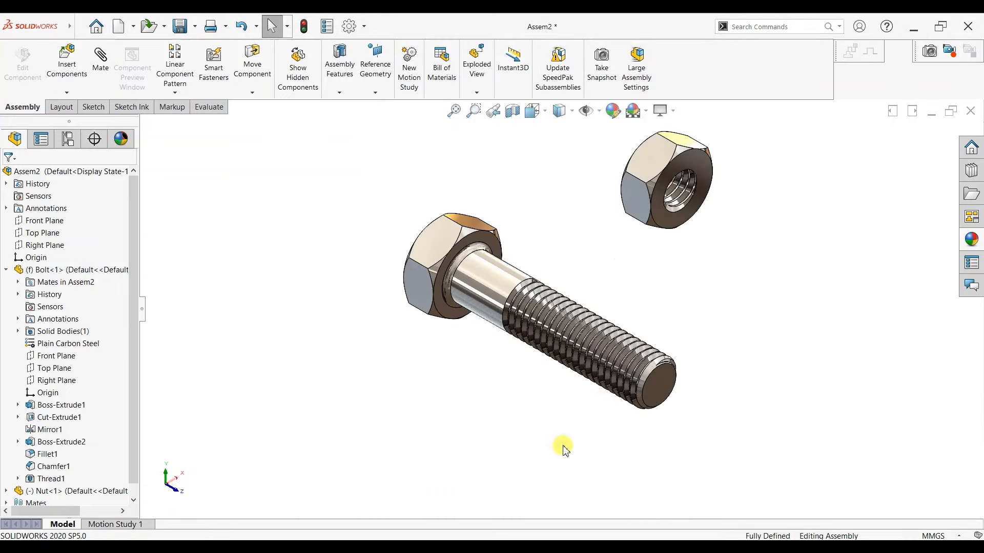
{"action": "scroll", "coordinate": [654, 165], "scroll_direction": "down", "scroll_amount": 2}
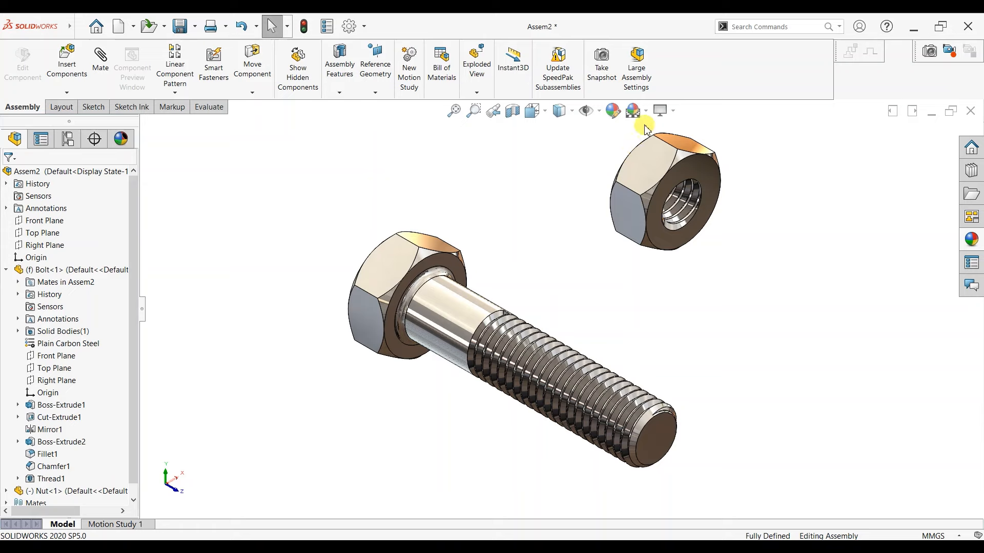
{"action": "left_click", "coordinate": [598, 112]}
{"action": "left_click", "coordinate": [608, 154]}
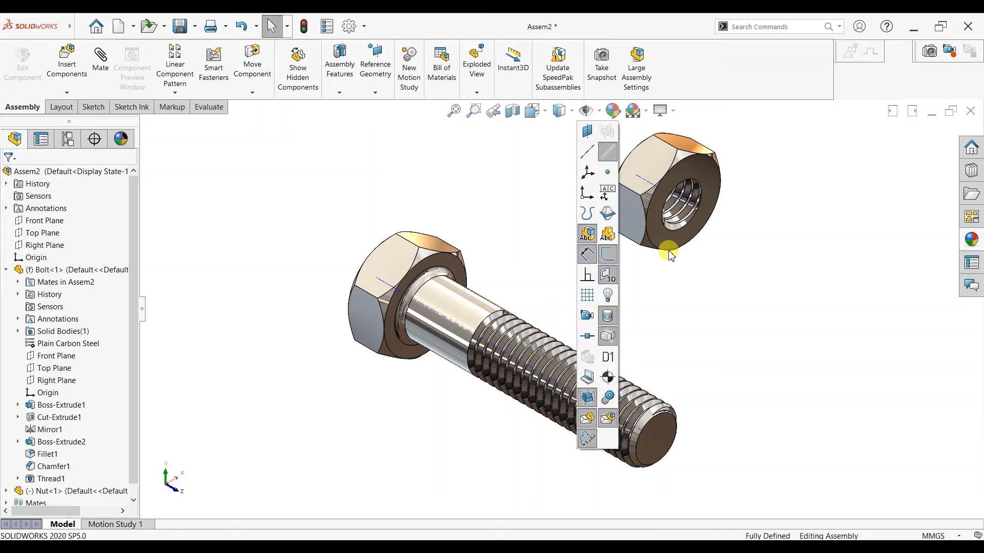
{"action": "scroll", "coordinate": [629, 187], "scroll_direction": "down", "scroll_amount": 3}
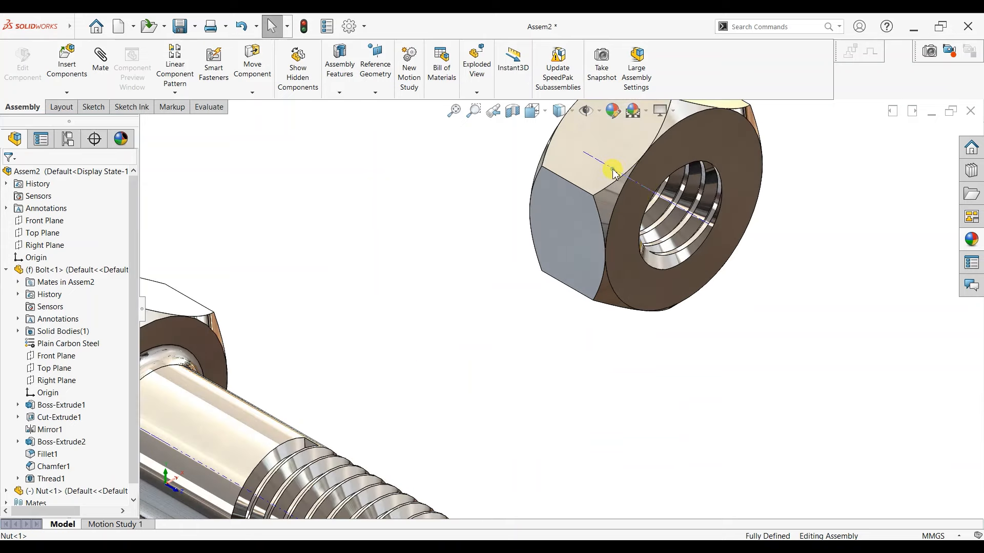
{"action": "left_click", "coordinate": [614, 174]}
{"action": "scroll", "coordinate": [593, 326], "scroll_direction": "up", "scroll_amount": 4}
{"action": "scroll", "coordinate": [602, 432], "scroll_direction": "down", "scroll_amount": 3}
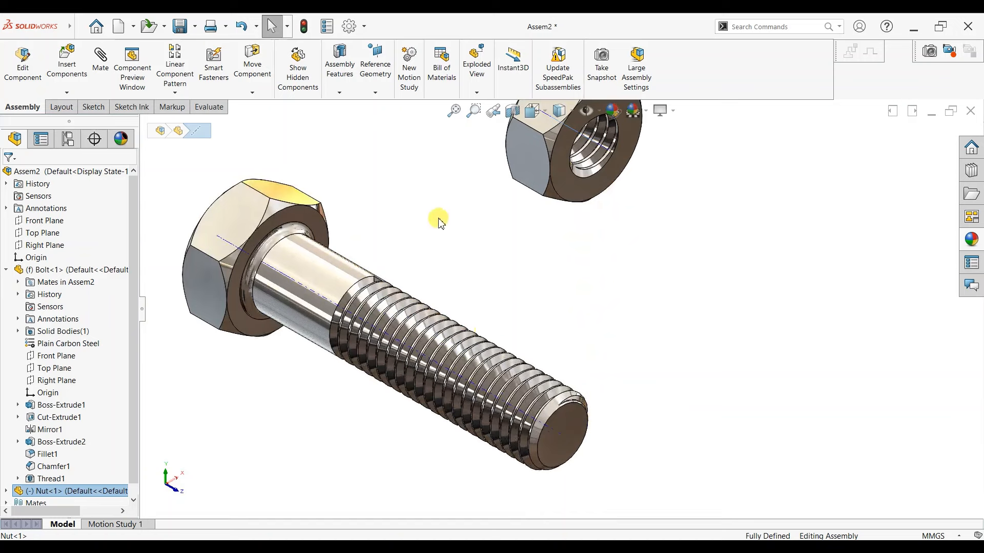
{"action": "left_click", "coordinate": [340, 147]}
Step: Add a Concentric mate between the bolt's cylindrical shank face and the nut's central axis
{"action": "left_click", "coordinate": [100, 62]}
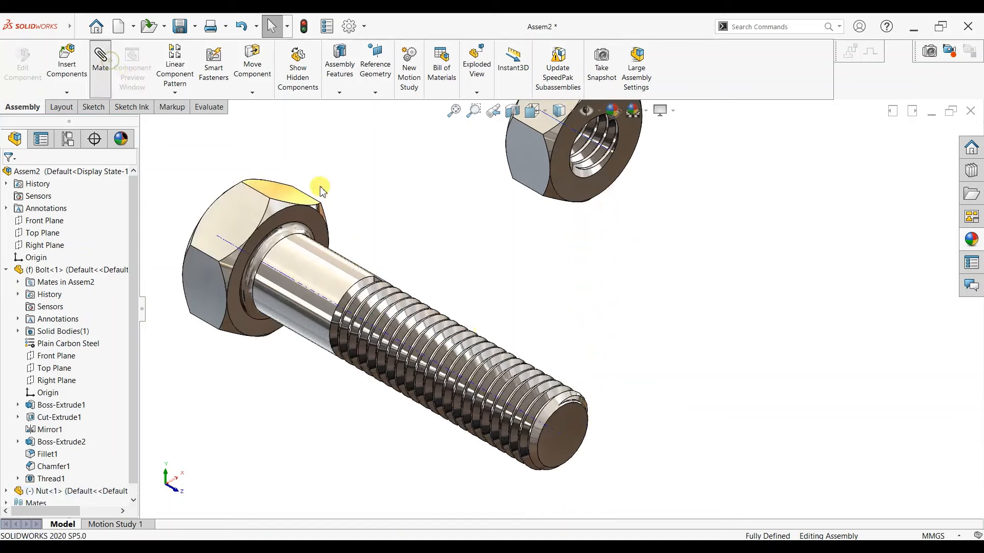
{"action": "left_click", "coordinate": [332, 272]}
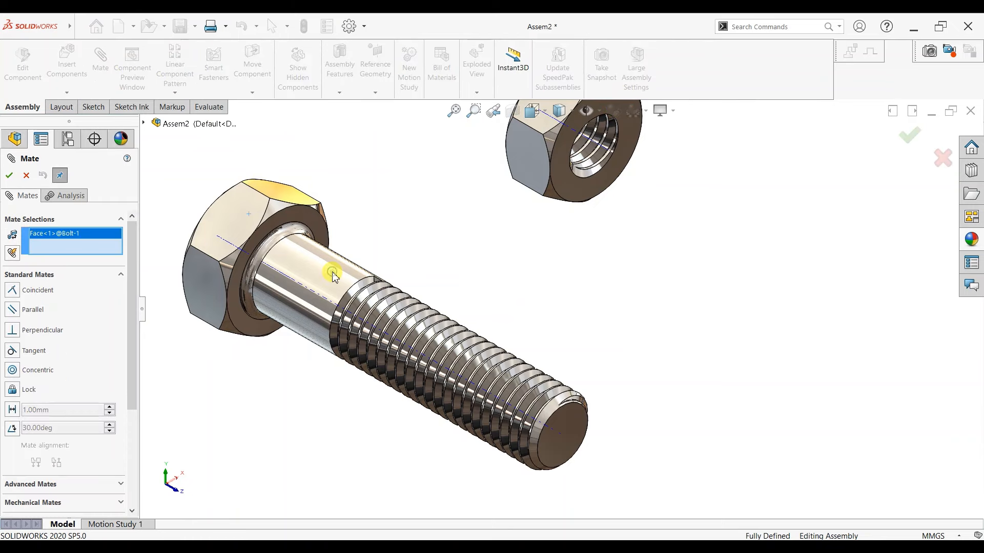
{"action": "left_click", "coordinate": [590, 142]}
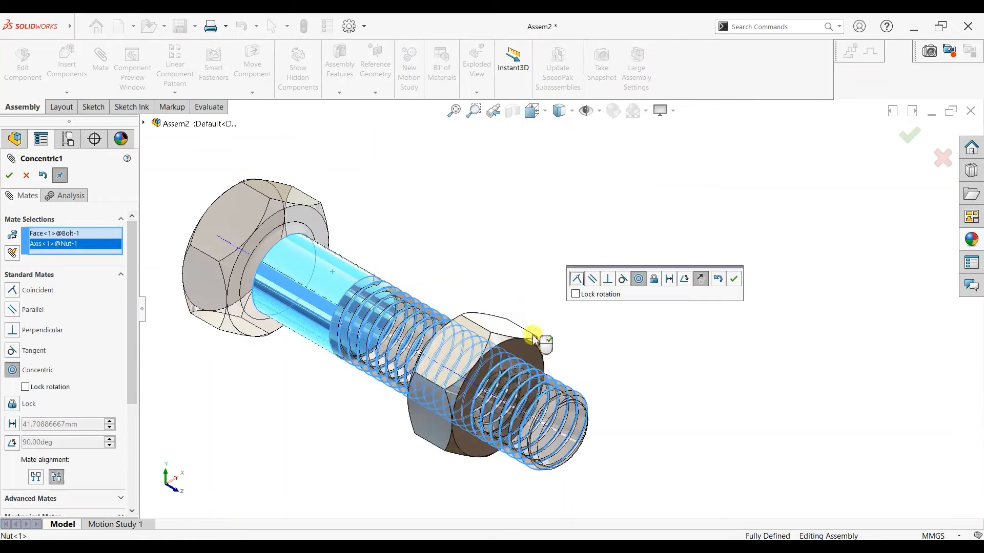
{"action": "left_click", "coordinate": [733, 278]}
Step: Slide the nut along the bolt's axis until it sits just beyond the threaded end
{"action": "scroll", "coordinate": [509, 331], "scroll_direction": "up", "scroll_amount": 3}
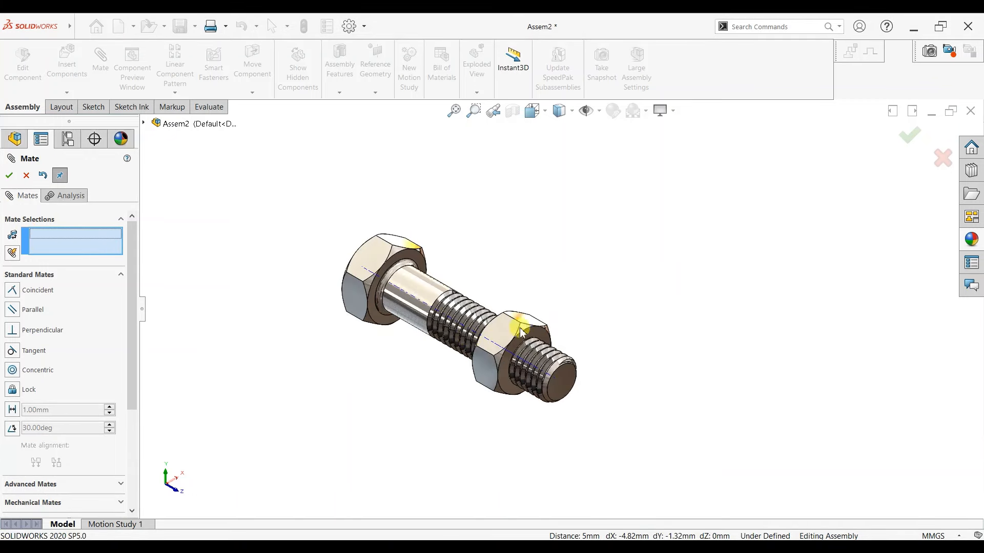
{"action": "left_click_drag", "start_coordinate": [510, 333], "coordinate": [665, 384]}
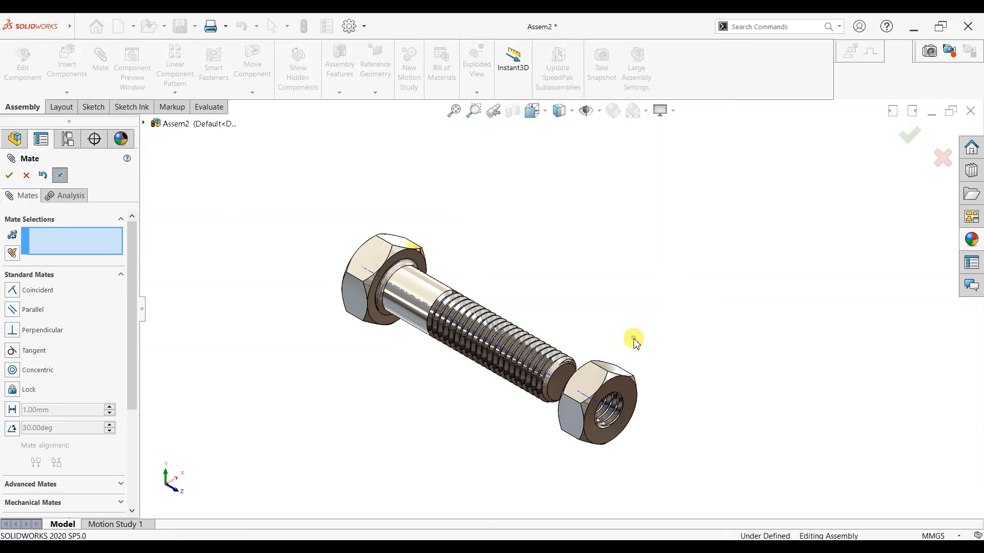
{"action": "scroll", "coordinate": [617, 446], "scroll_direction": "down", "scroll_amount": 2}
{"action": "scroll", "coordinate": [554, 365], "scroll_direction": "down", "scroll_amount": 2}
{"action": "scroll", "coordinate": [548, 341], "scroll_direction": "down", "scroll_amount": 2}
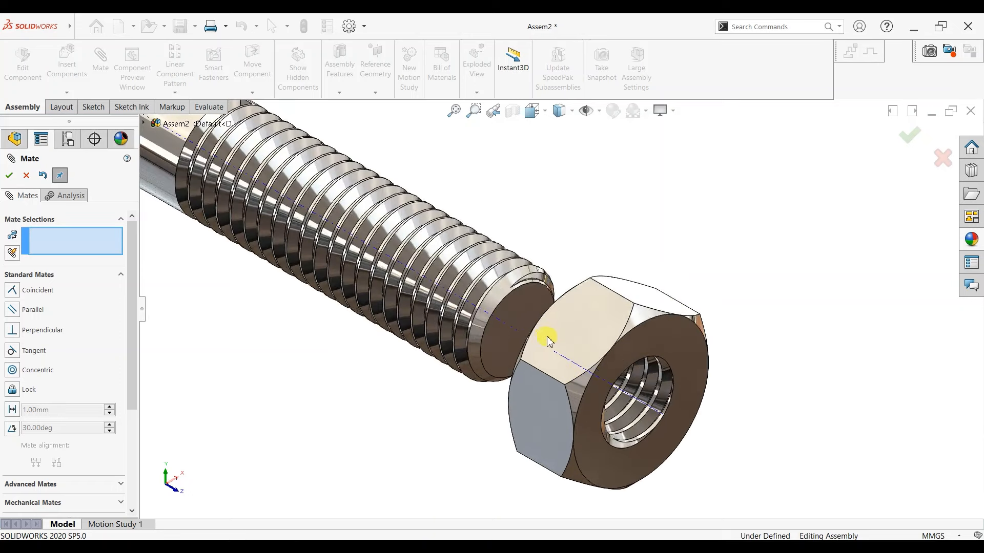
{"action": "left_click_drag", "start_coordinate": [581, 345], "coordinate": [550, 328]}
Step: Set up a mechanical Screw mate between the bolt's temporary axis and the nut's central temporary axis
{"action": "scroll", "coordinate": [301, 266], "scroll_direction": "down", "scroll_amount": 3}
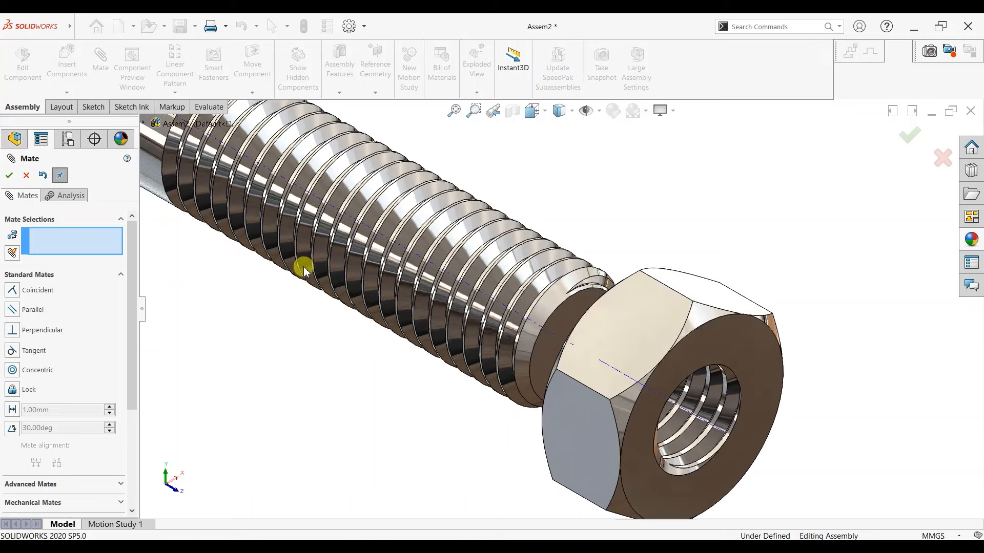
{"action": "left_click", "coordinate": [102, 484]}
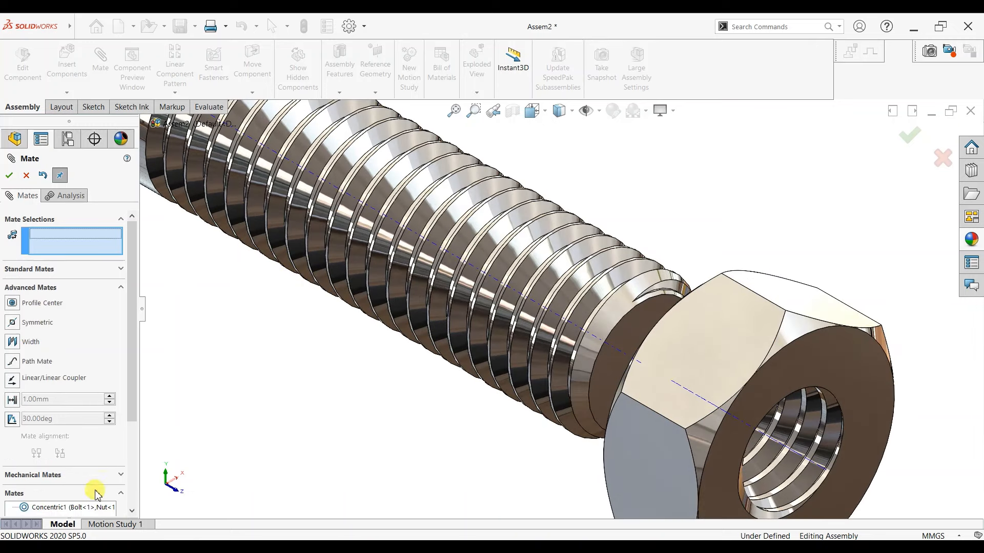
{"action": "left_click", "coordinate": [72, 475]}
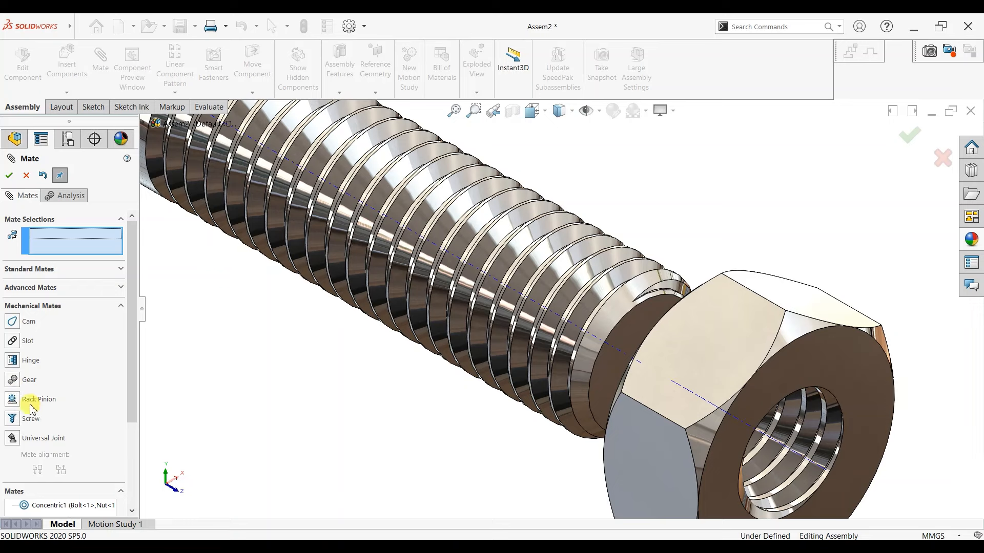
{"action": "left_click", "coordinate": [12, 418]}
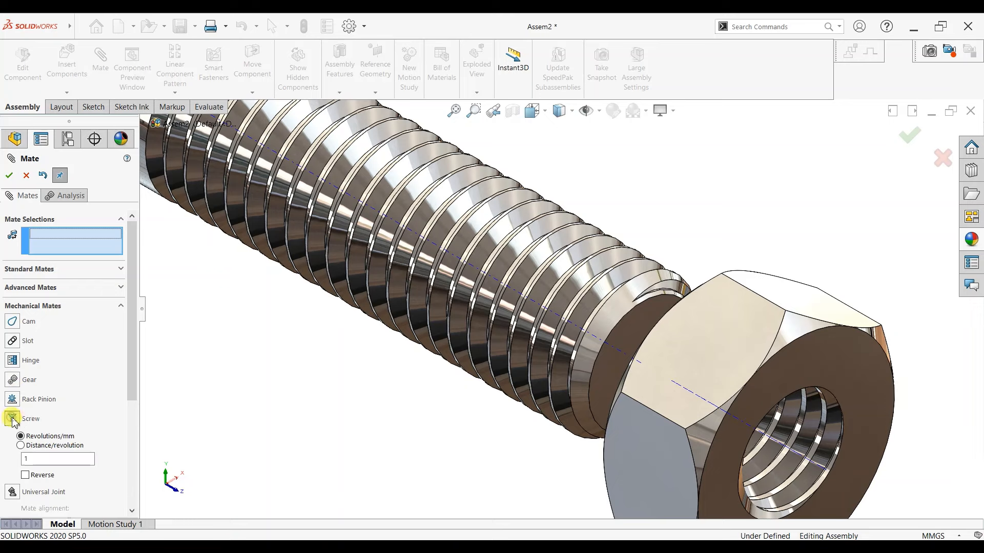
{"action": "left_click", "coordinate": [596, 339]}
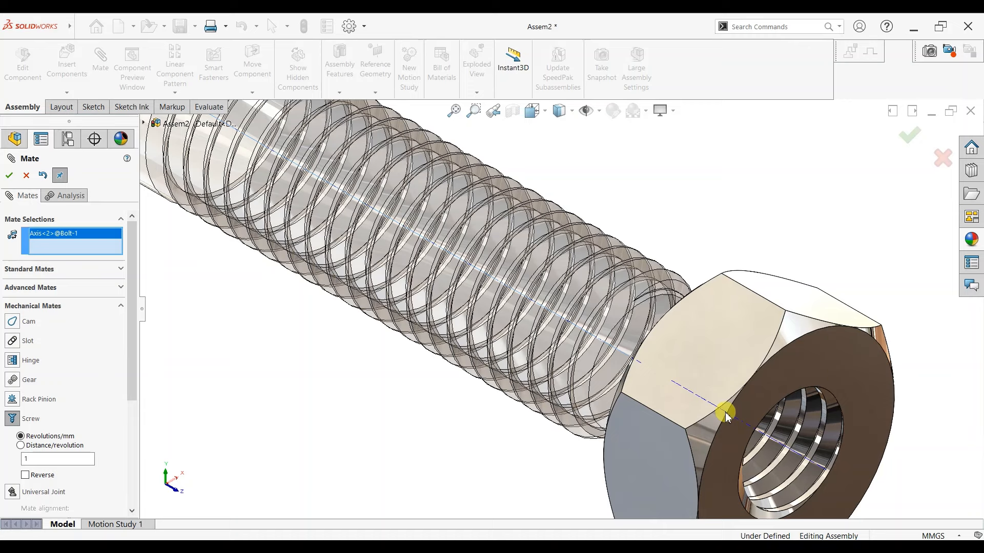
{"action": "left_click", "coordinate": [725, 412]}
{"action": "scroll", "coordinate": [777, 399], "scroll_direction": "up", "scroll_amount": 4}
{"action": "scroll", "coordinate": [613, 369], "scroll_direction": "down", "scroll_amount": 2}
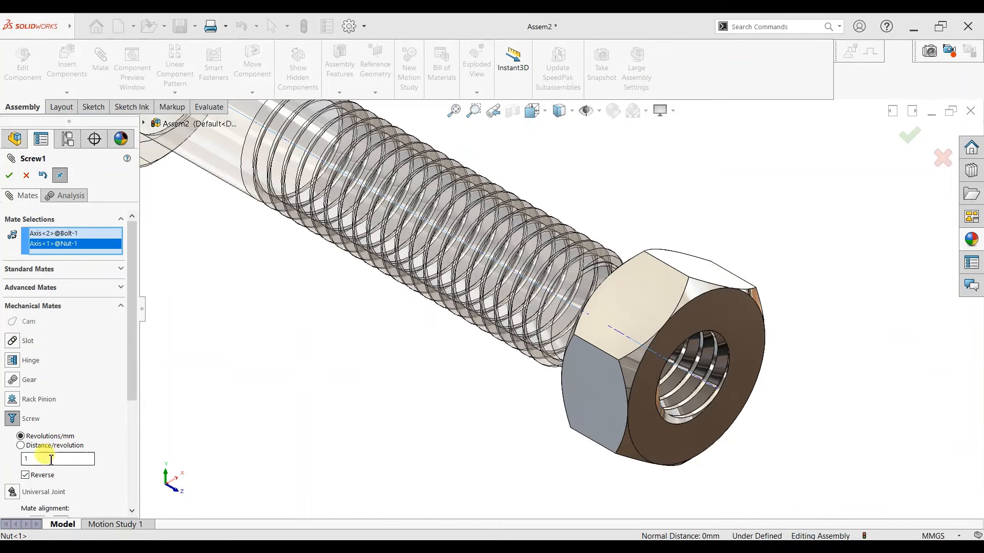
Step: Apply the screw mate at 2 revolutions/mm with Reverse on, and turn the nut to test its travel
{"action": "left_click", "coordinate": [26, 475]}
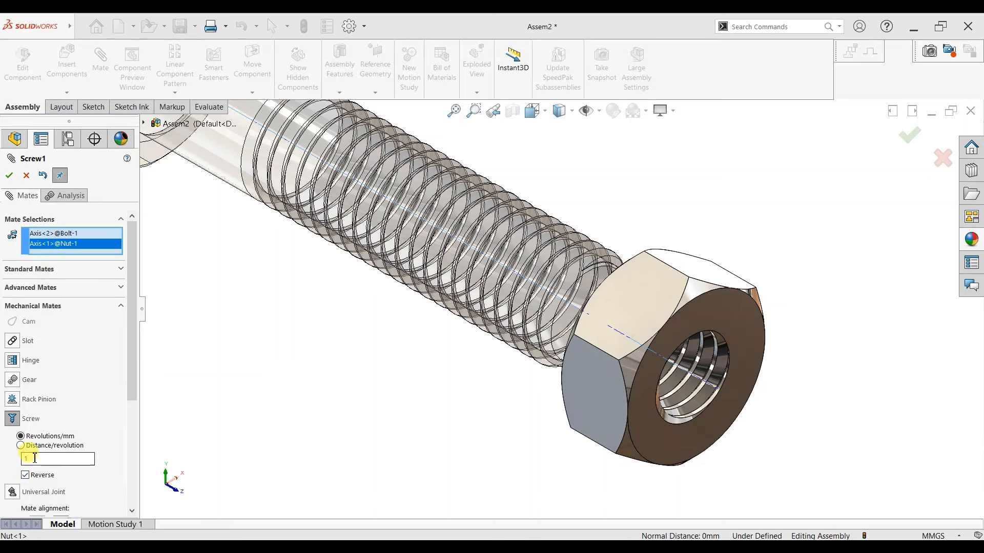
{"action": "type", "text": "2"}
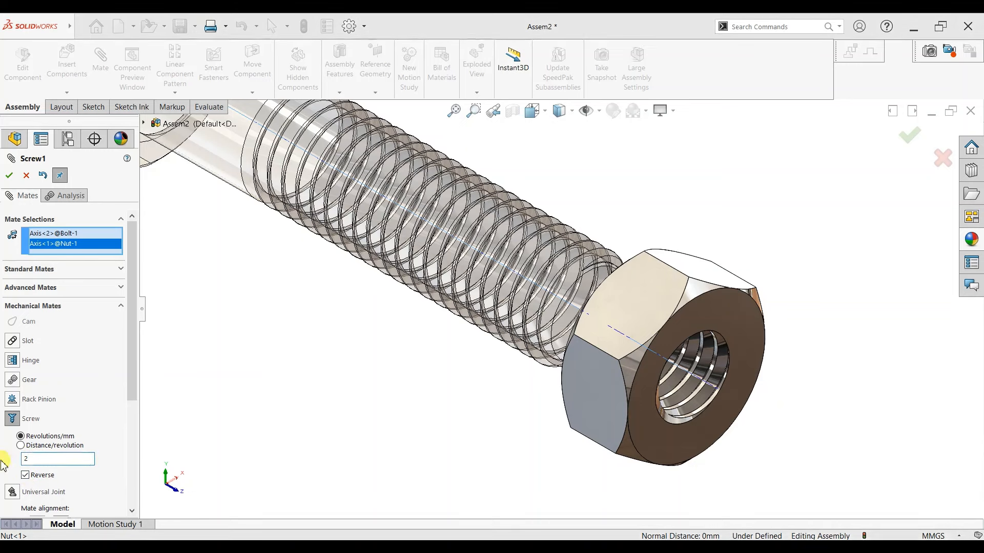
{"action": "left_click", "coordinate": [12, 178]}
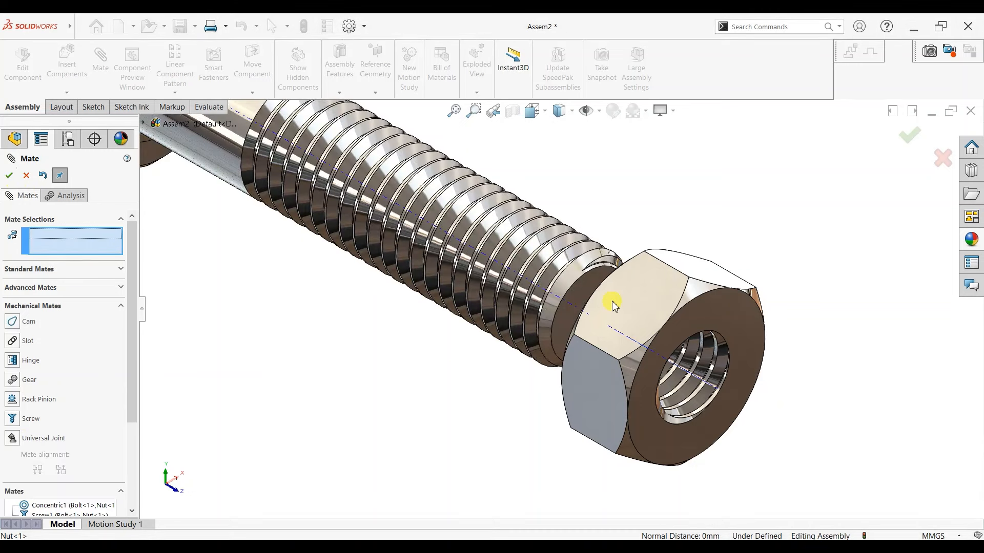
{"action": "left_click_drag", "start_coordinate": [709, 459], "coordinate": [522, 307]}
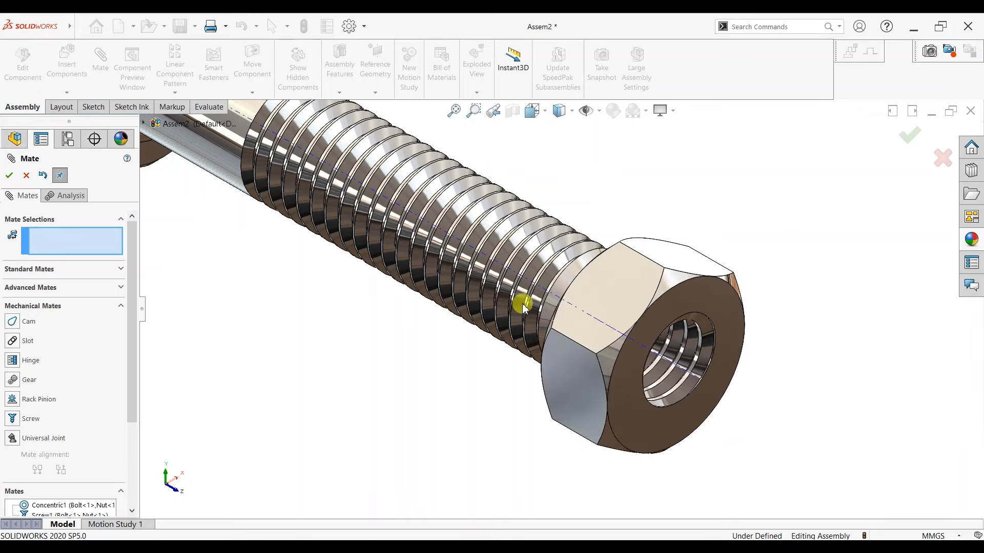
{"action": "left_click", "coordinate": [26, 175]}
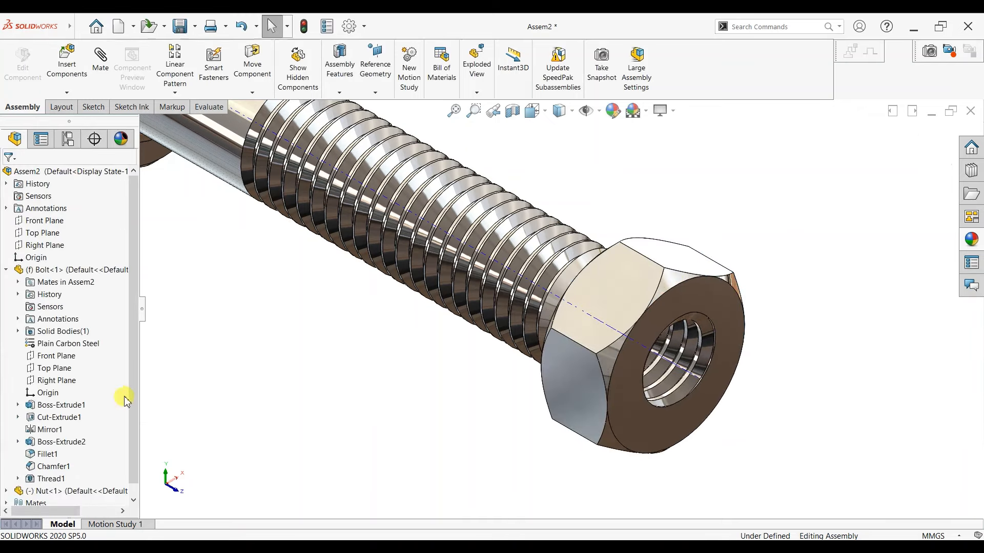
Step: Edit the screw mate to 5 revolutions/mm and turn the nut to test its travel along the bolt
{"action": "scroll", "coordinate": [132, 425], "scroll_direction": "down", "scroll_amount": 2}
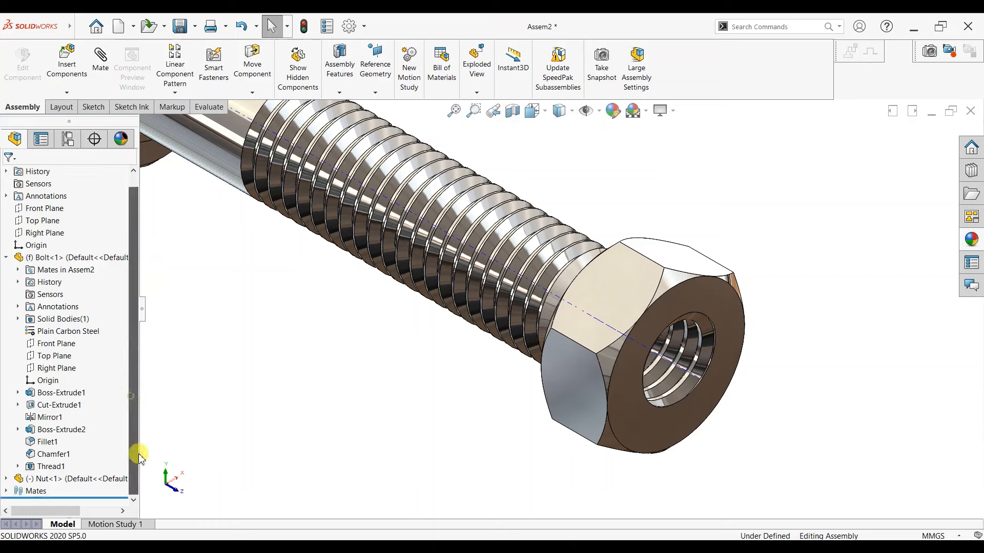
{"action": "left_click", "coordinate": [6, 491]}
{"action": "left_click", "coordinate": [56, 491]}
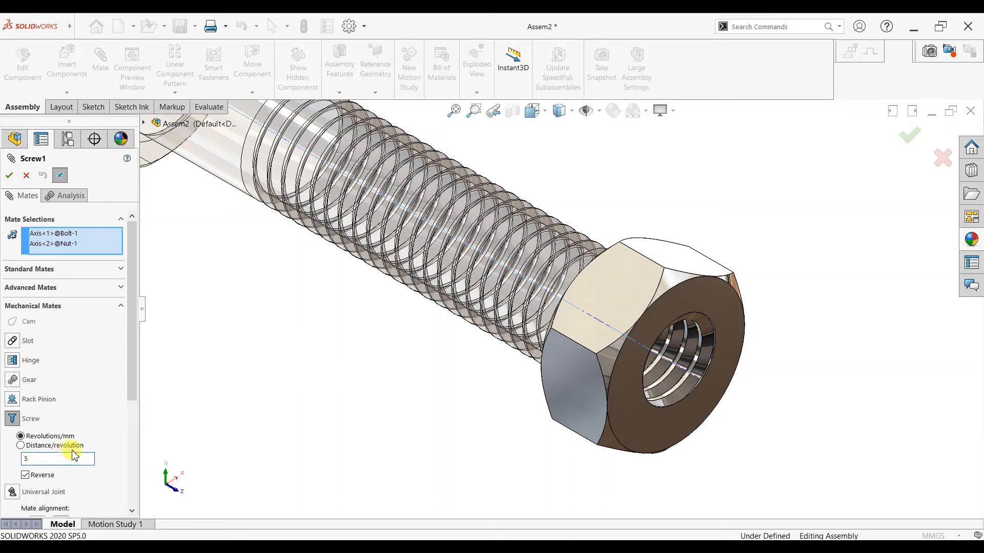
{"action": "left_click", "coordinate": [8, 178]}
{"action": "left_click", "coordinate": [25, 176]}
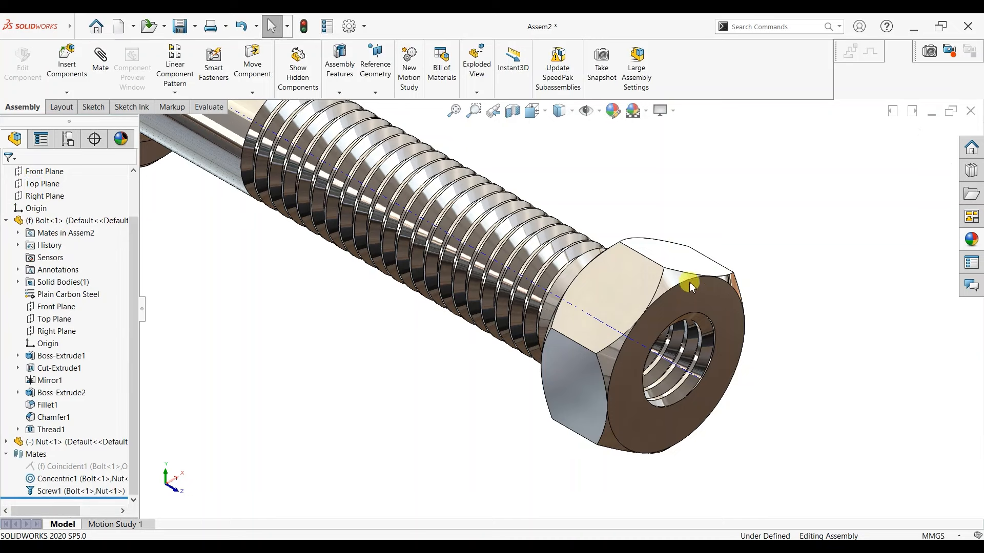
{"action": "left_click_drag", "start_coordinate": [689, 287], "coordinate": [758, 321]}
{"action": "key", "text": "Escape"}
Step: Switch the screw mate to distance per revolution and set it to 2 mm
{"action": "left_click", "coordinate": [51, 492]}
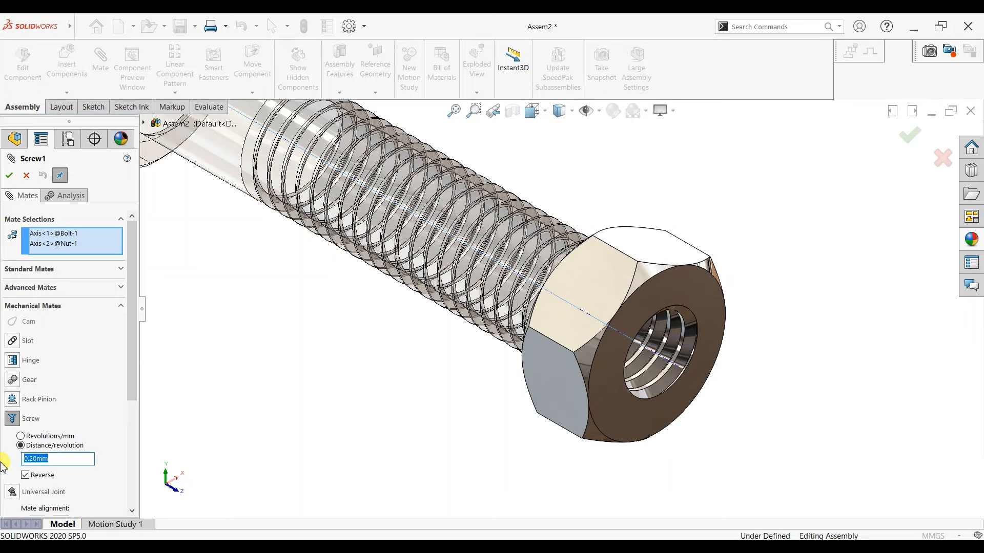
{"action": "key", "text": "Return"}
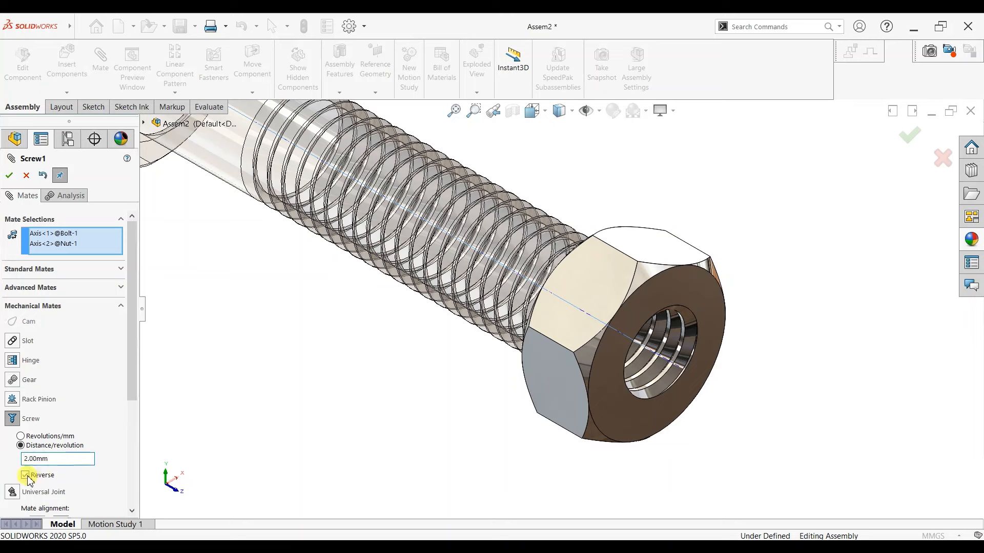
{"action": "left_click", "coordinate": [9, 176]}
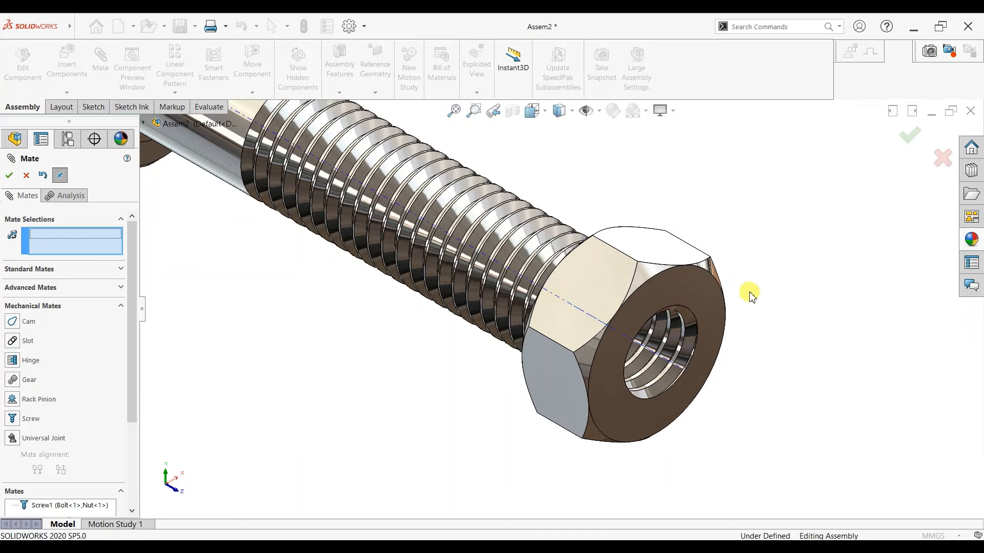
Step: Thread the nut onto the bolt by rotating it until the bolt's tip protrudes through the nut
{"action": "left_click_drag", "start_coordinate": [720, 356], "coordinate": [69, 207]}
{"action": "left_click", "coordinate": [26, 175]}
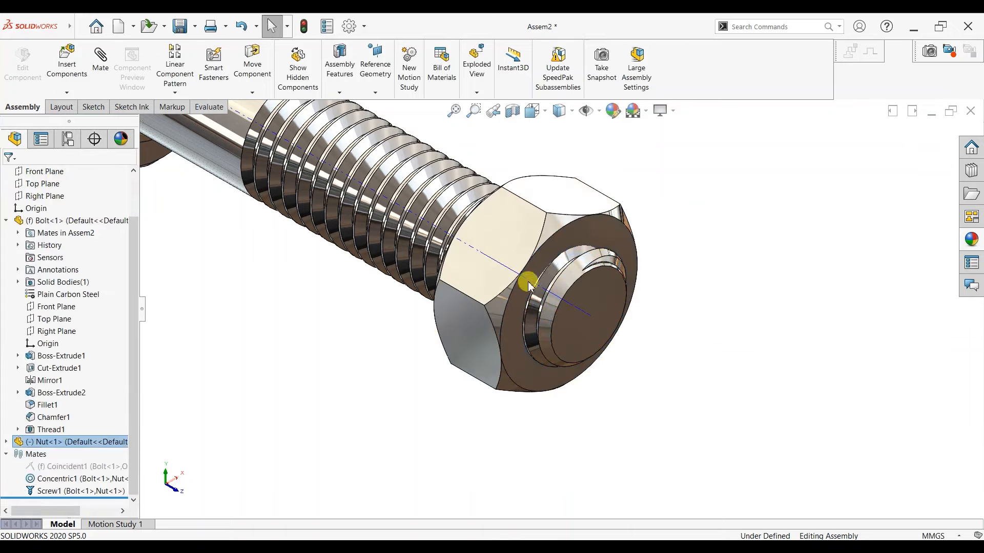
{"action": "key", "text": "f"}
{"action": "scroll", "coordinate": [445, 150], "scroll_direction": "up", "scroll_amount": 1}
{"action": "scroll", "coordinate": [441, 160], "scroll_direction": "down", "scroll_amount": 2}
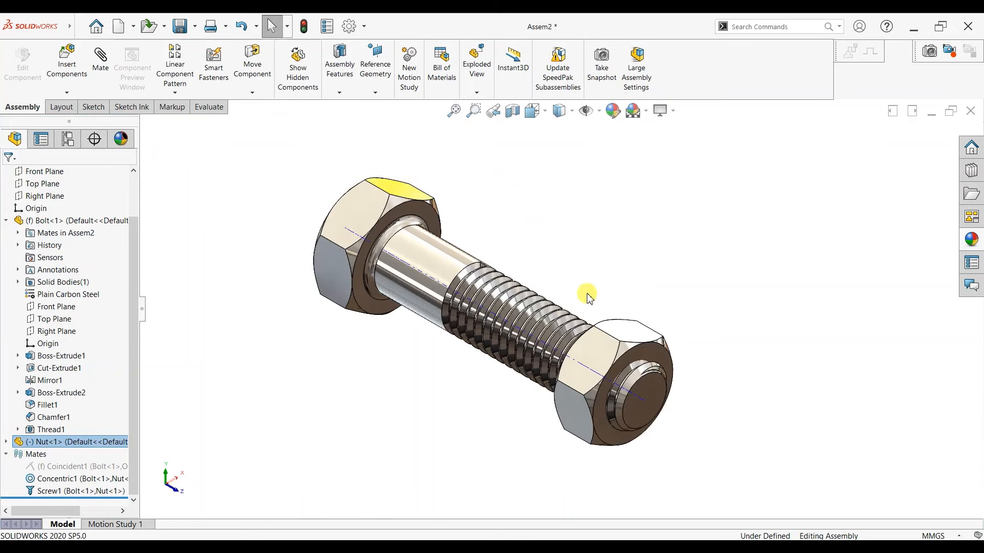